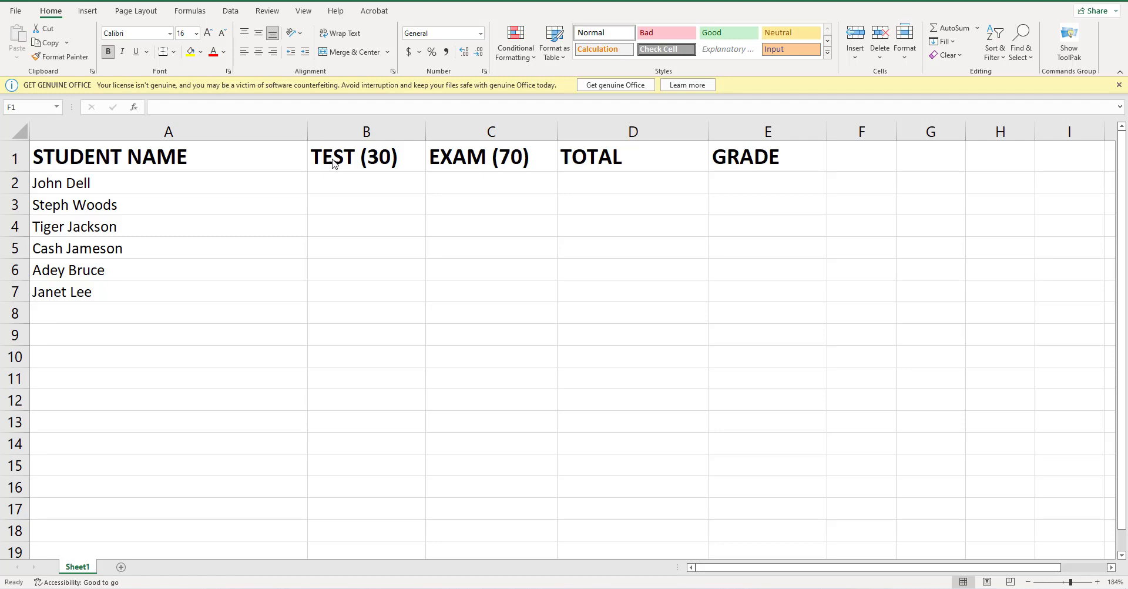
Enter the test scores 23, 26, 27, 30, 29 and 25 for the six students in cells B2 to B7.
{"action": "left_click", "coordinate": [359, 182]}
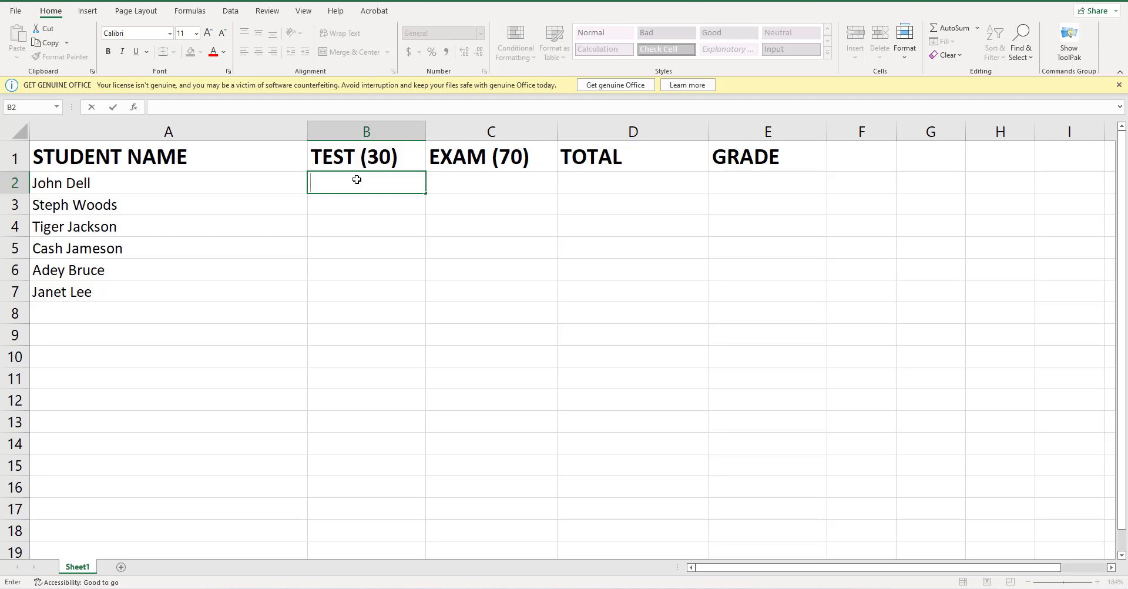
{"action": "type", "text": "23"}
{"action": "key", "text": "Return"}
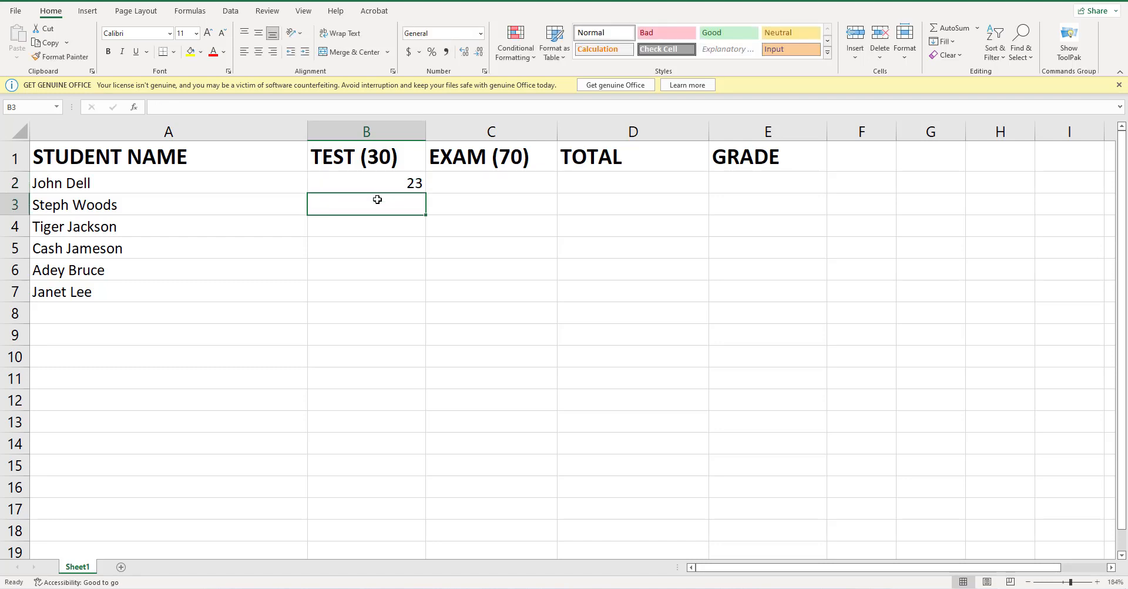
{"action": "type", "text": "26"}
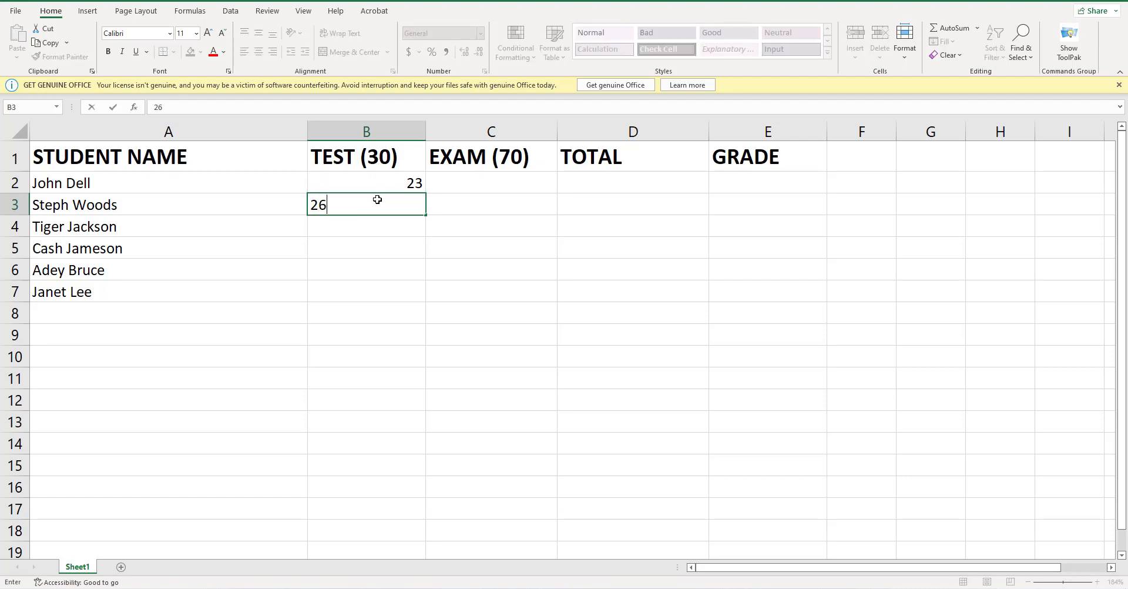
{"action": "key", "text": "Return"}
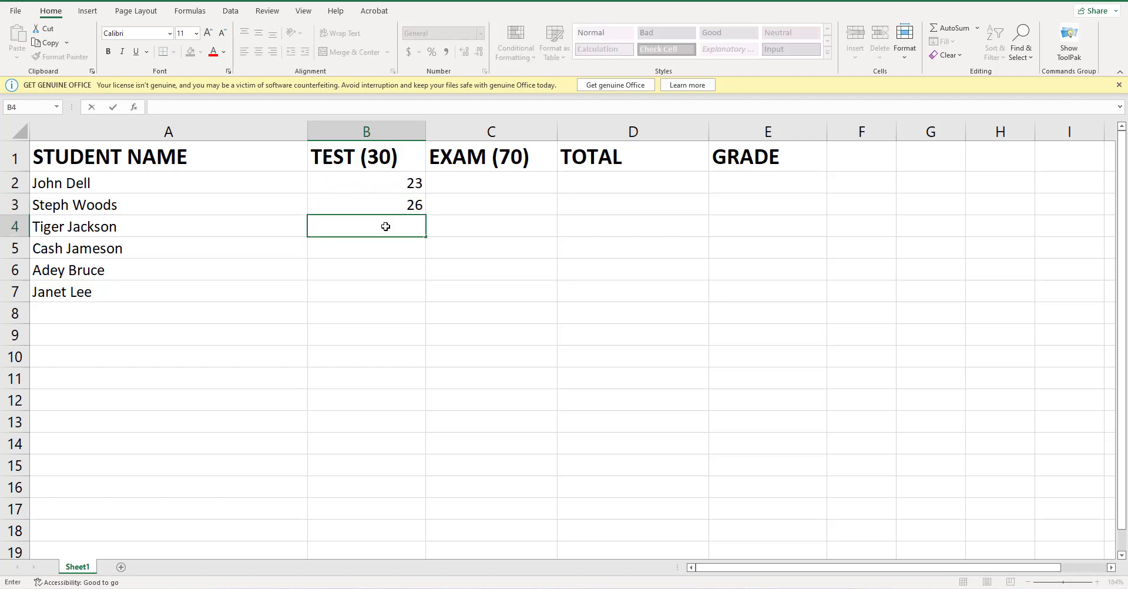
{"action": "type", "text": "27"}
{"action": "key", "text": "Return"}
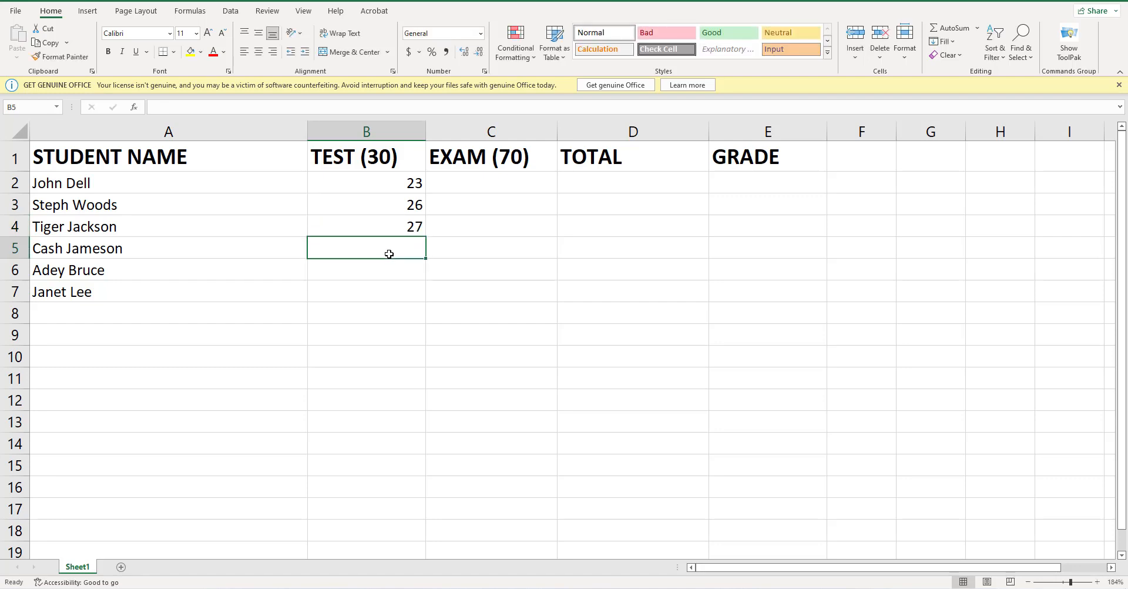
{"action": "type", "text": "30"}
{"action": "key", "text": "Return"}
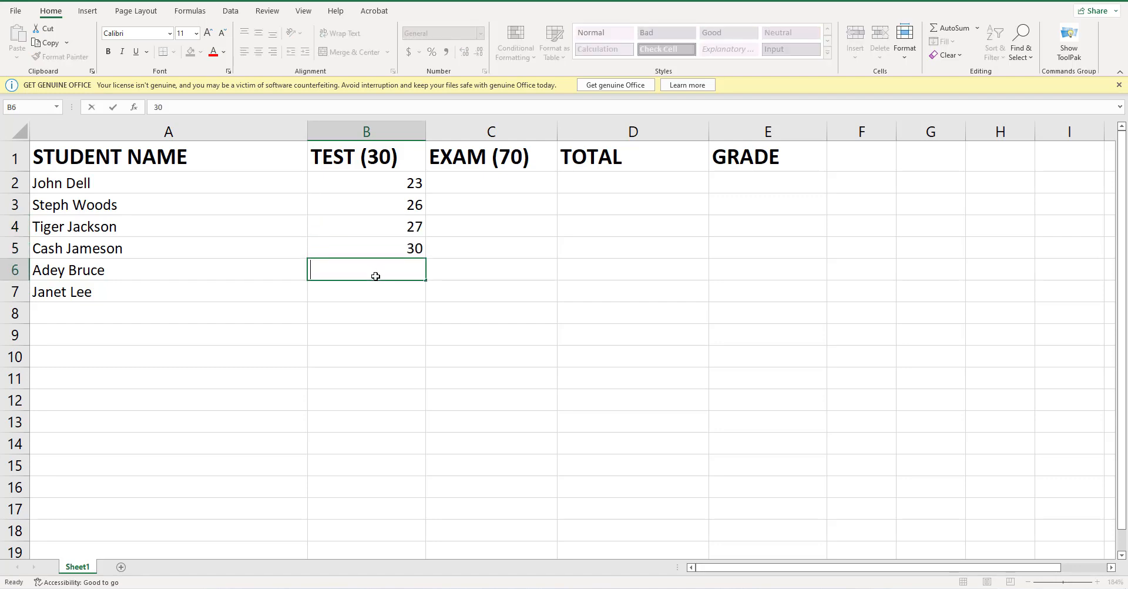
{"action": "key", "text": "BackSpace"}
{"action": "type", "text": "29"}
{"action": "key", "text": "Return"}
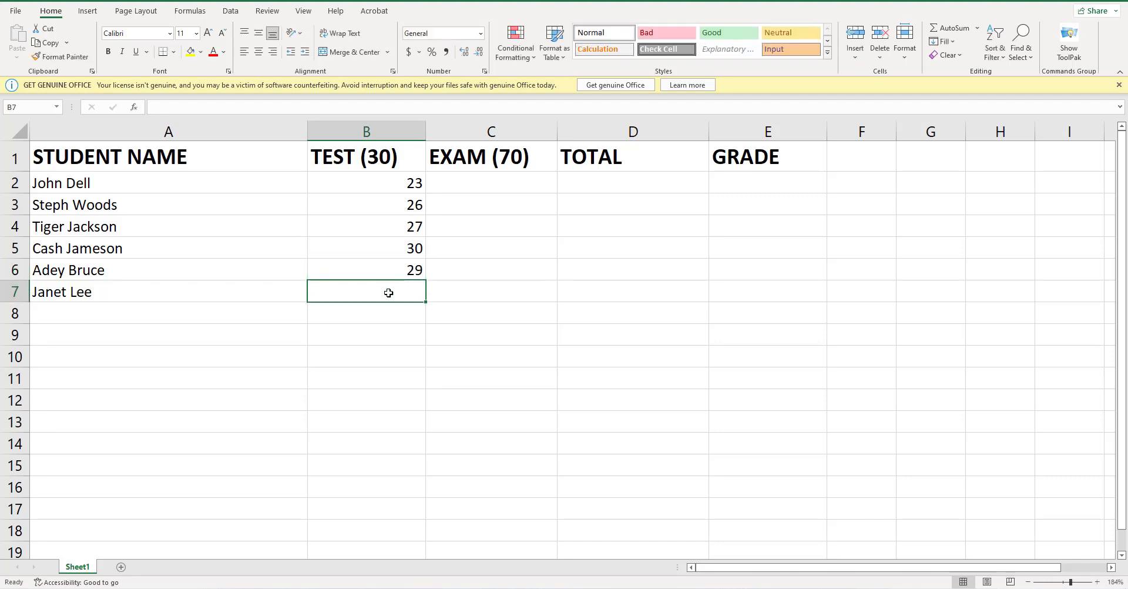
{"action": "type", "text": "25"}
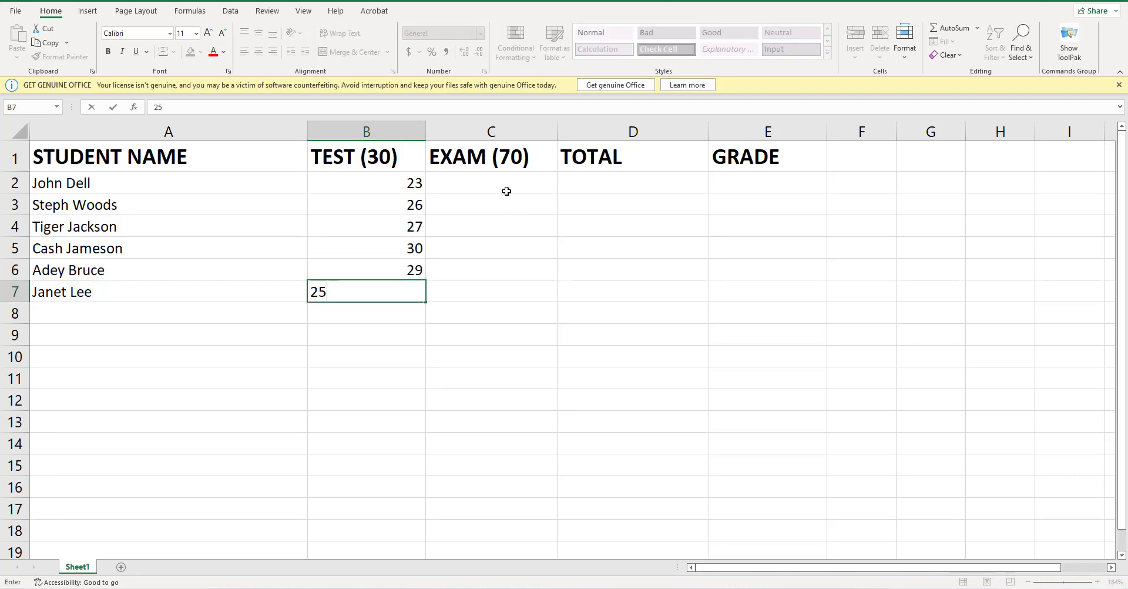
Enter the exam scores 56, 67, 56, 54, 69 and 70 for the six students in cells C2 to C7.
{"action": "left_click", "coordinate": [506, 186]}
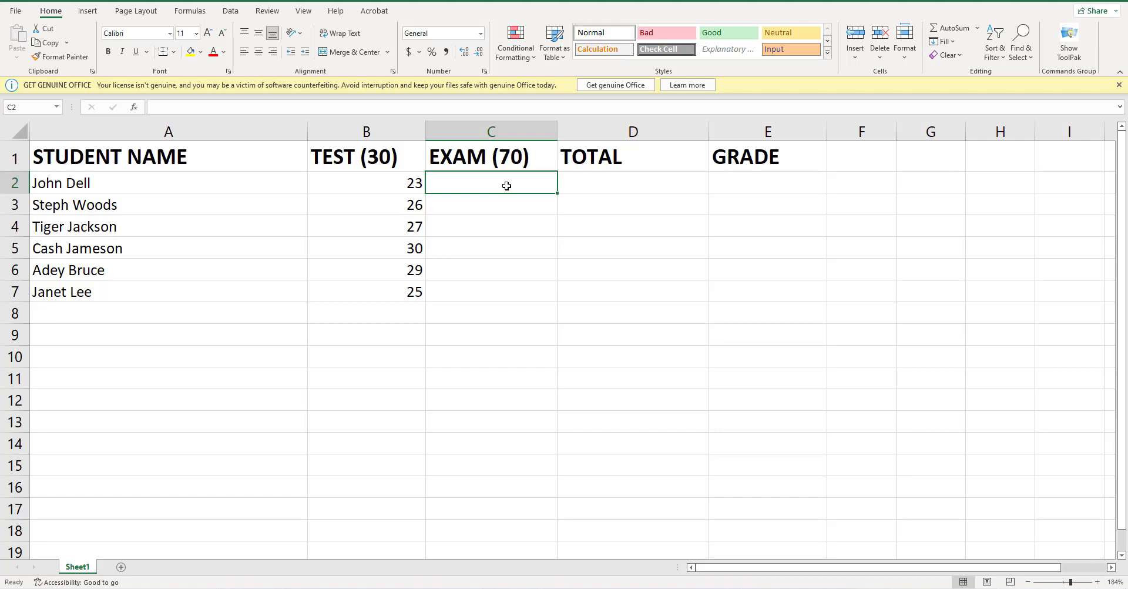
{"action": "type", "text": "56"}
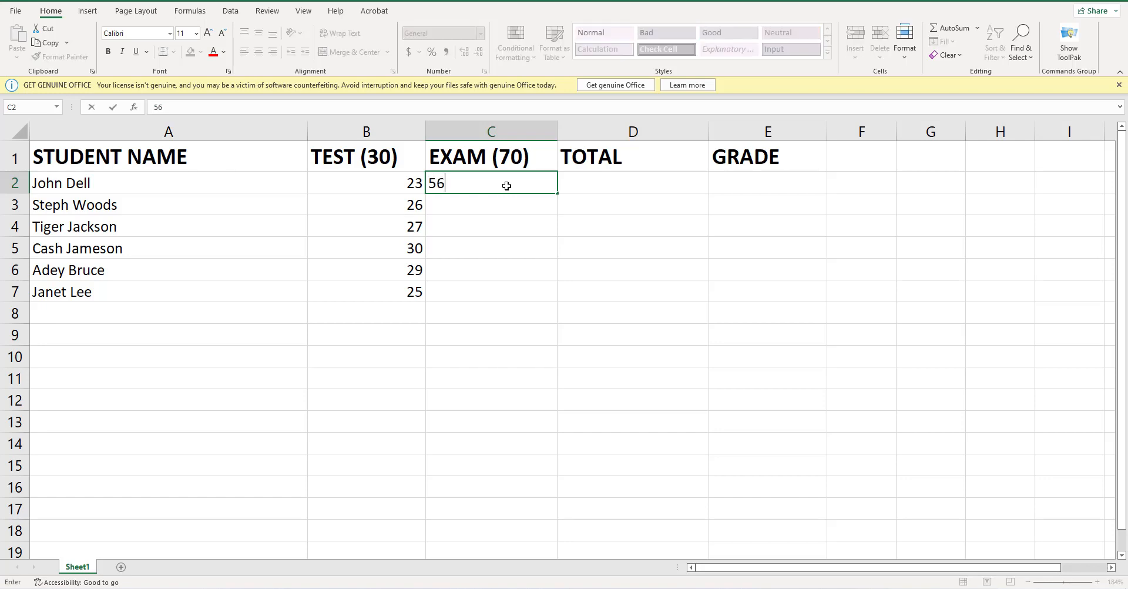
{"action": "left_click", "coordinate": [510, 201]}
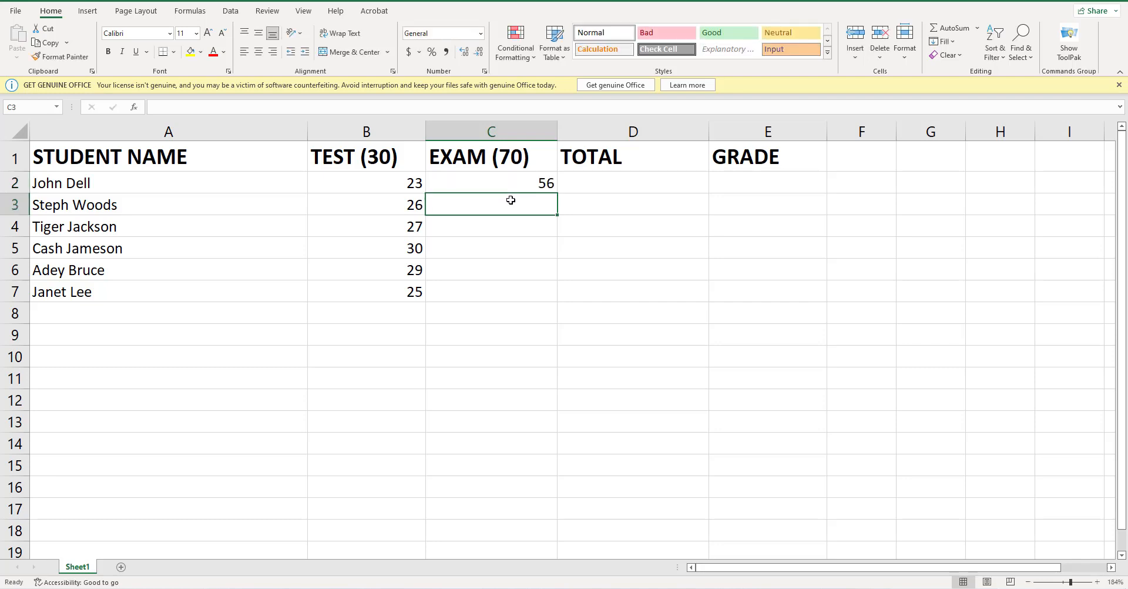
{"action": "type", "text": "67"}
{"action": "left_click", "coordinate": [518, 228]}
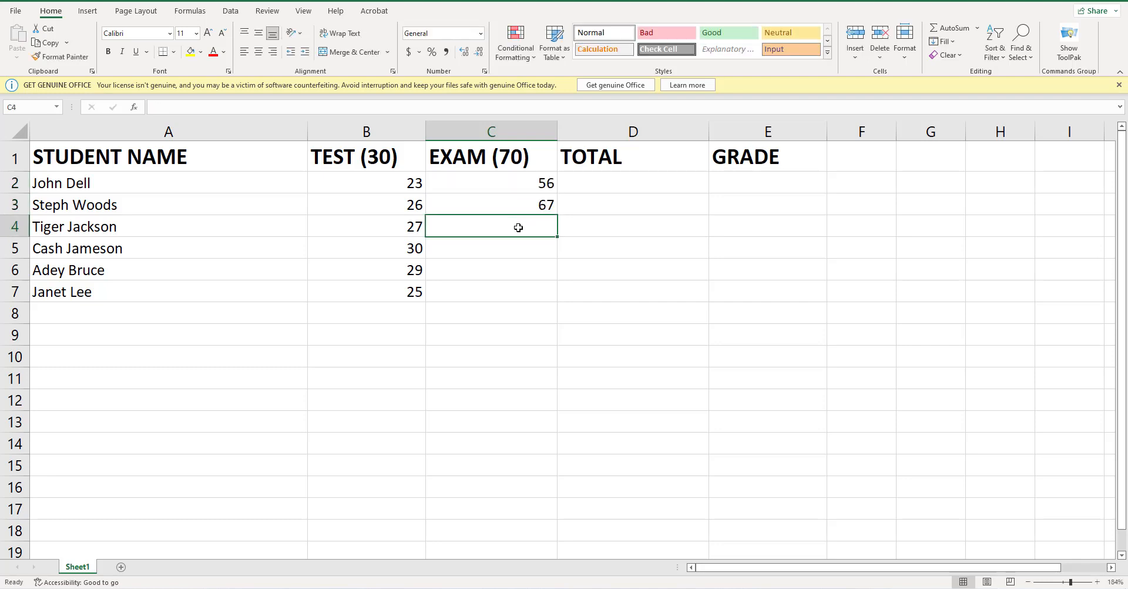
{"action": "type", "text": "56"}
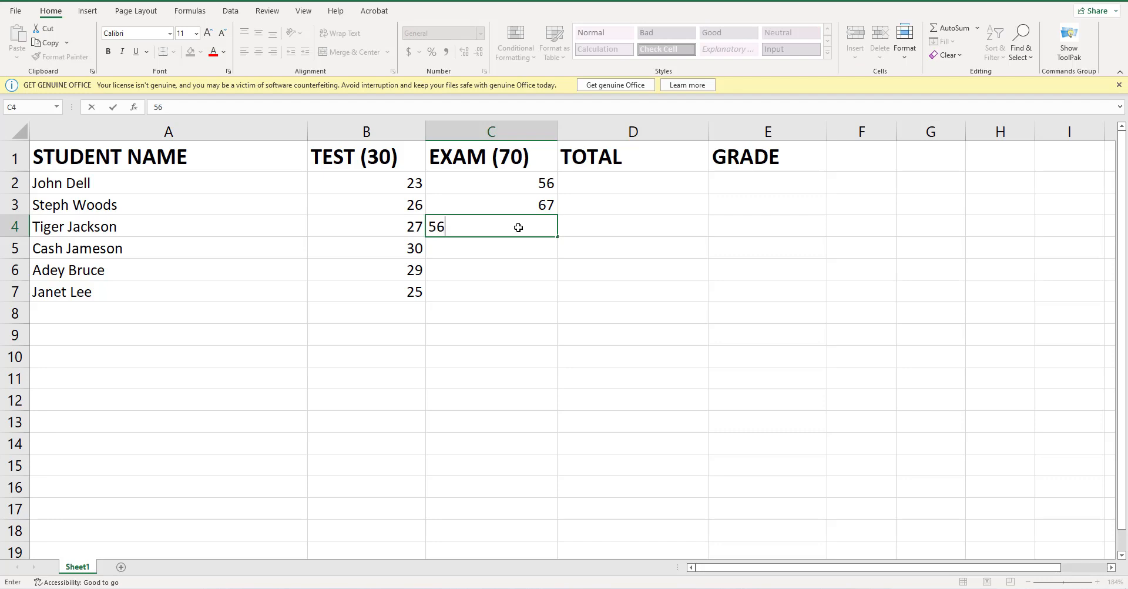
{"action": "left_click", "coordinate": [512, 250]}
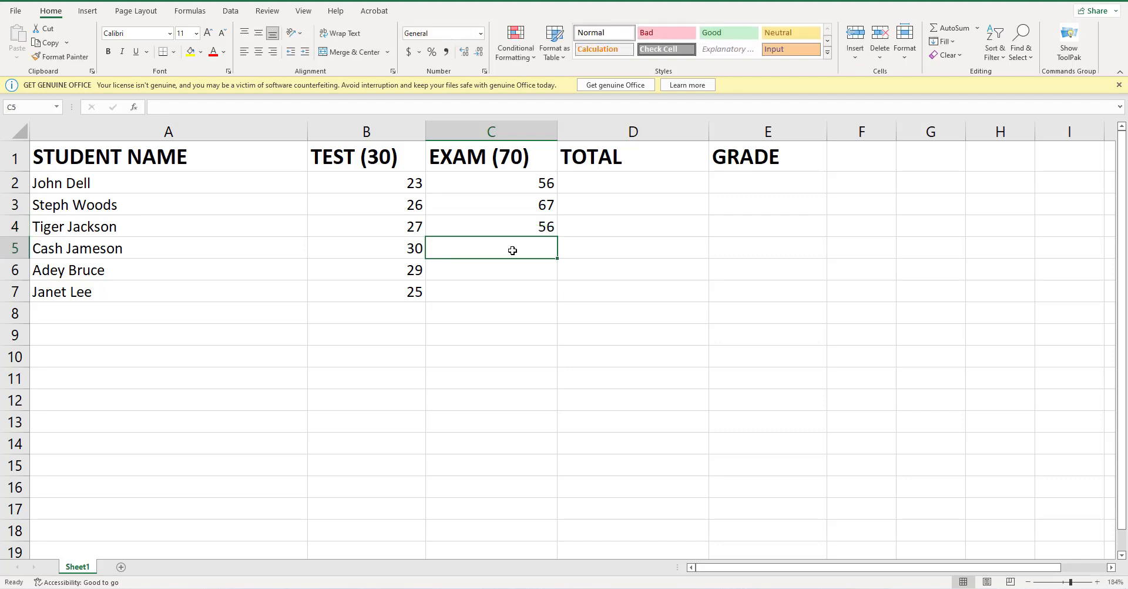
{"action": "type", "text": "54"}
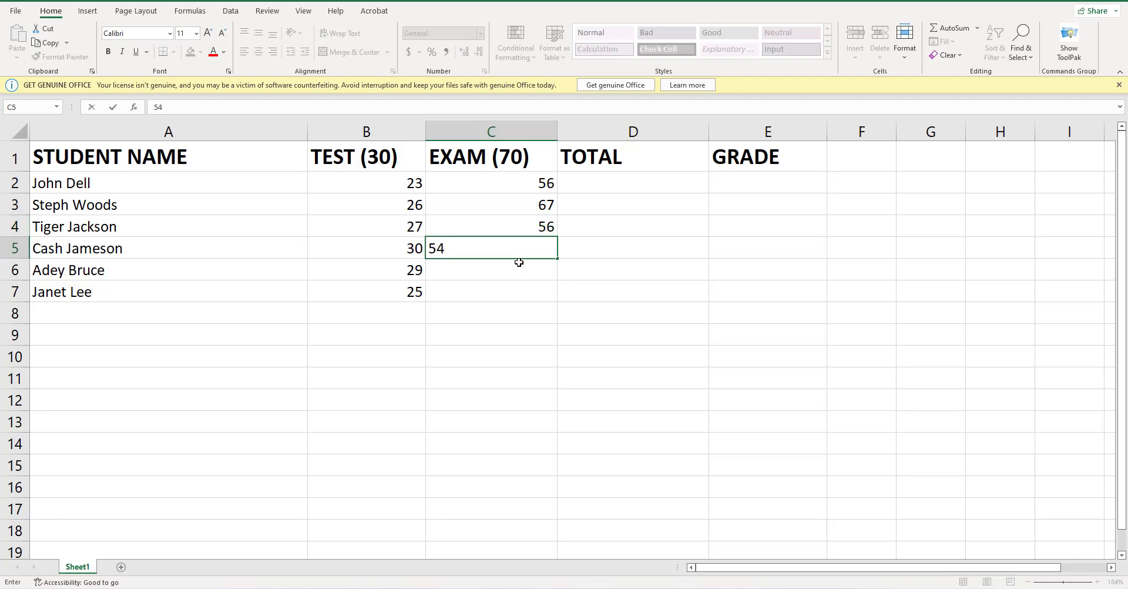
{"action": "left_click", "coordinate": [521, 267]}
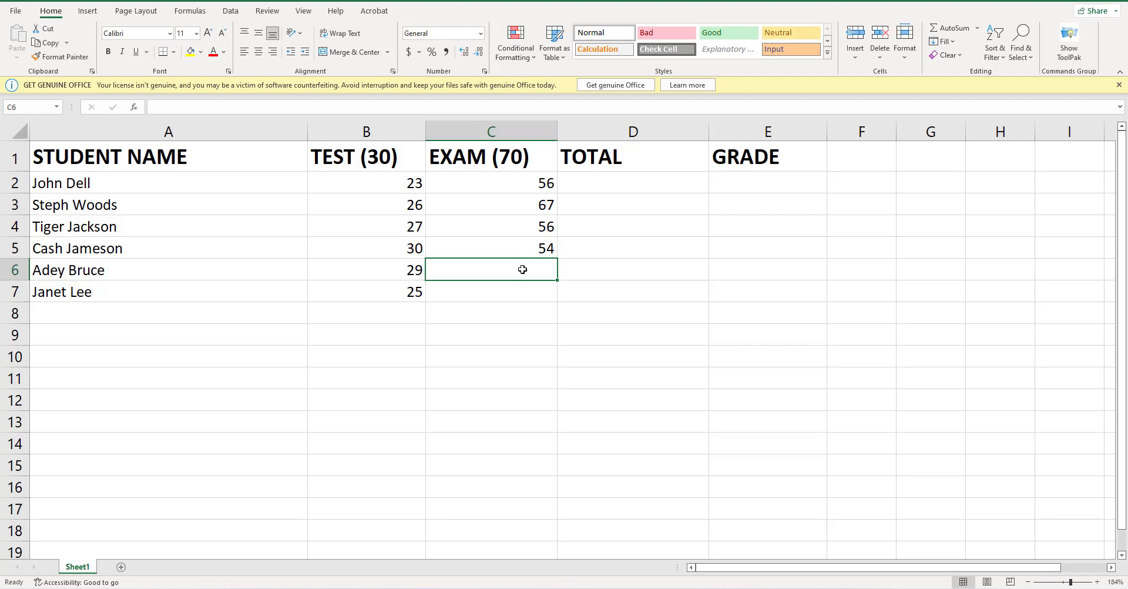
{"action": "type", "text": "69"}
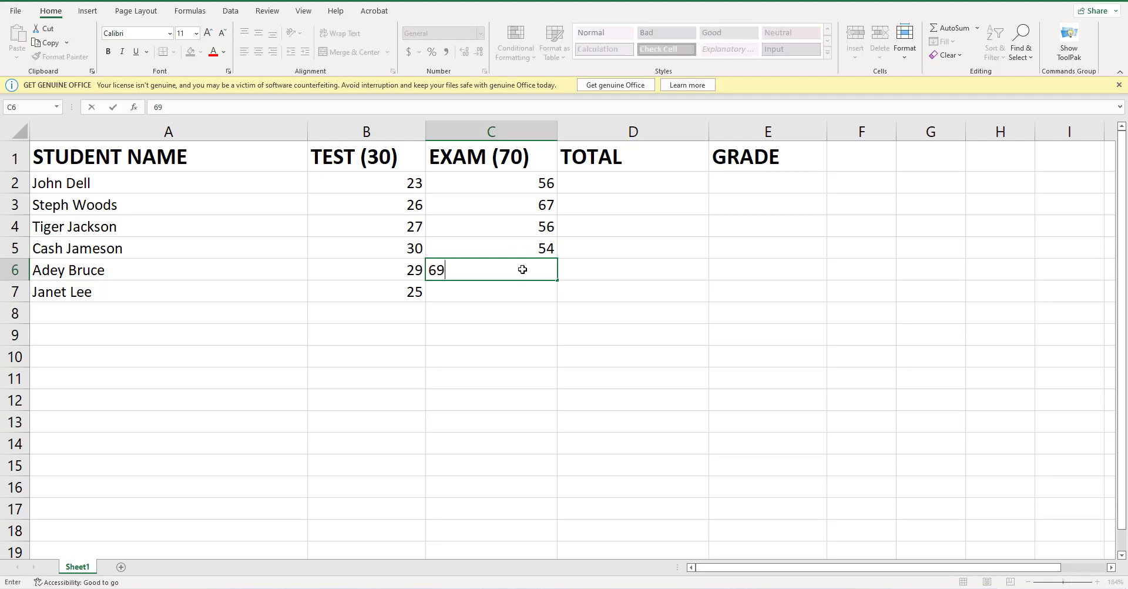
{"action": "left_click", "coordinate": [506, 294]}
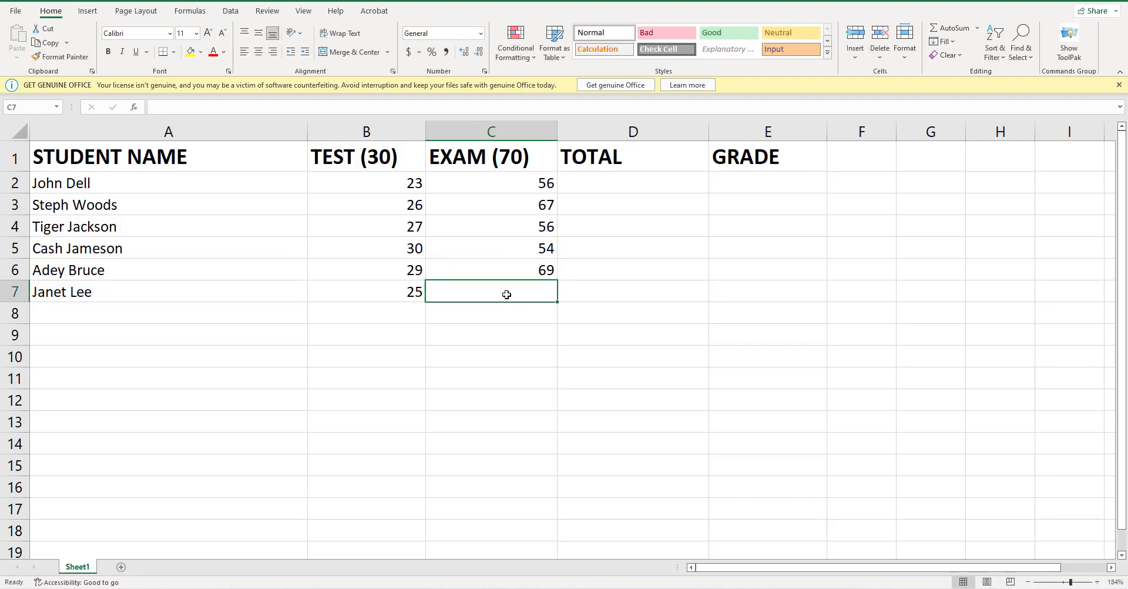
{"action": "type", "text": "70"}
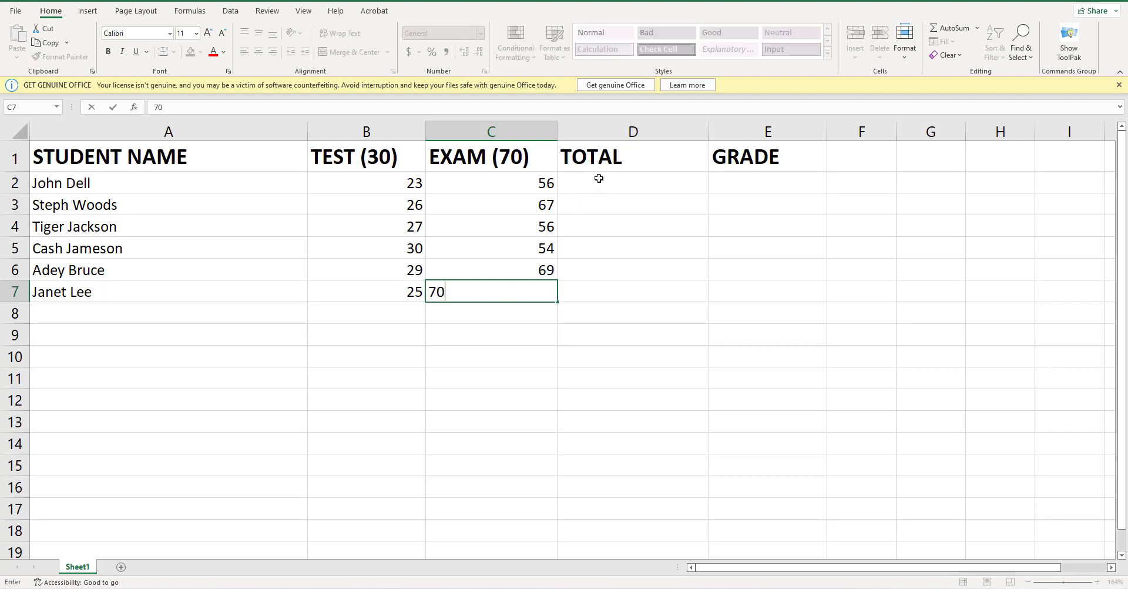
Calculate the first student's total in cell D2 with the formula =SUM(B2,C2).
{"action": "left_click", "coordinate": [598, 178]}
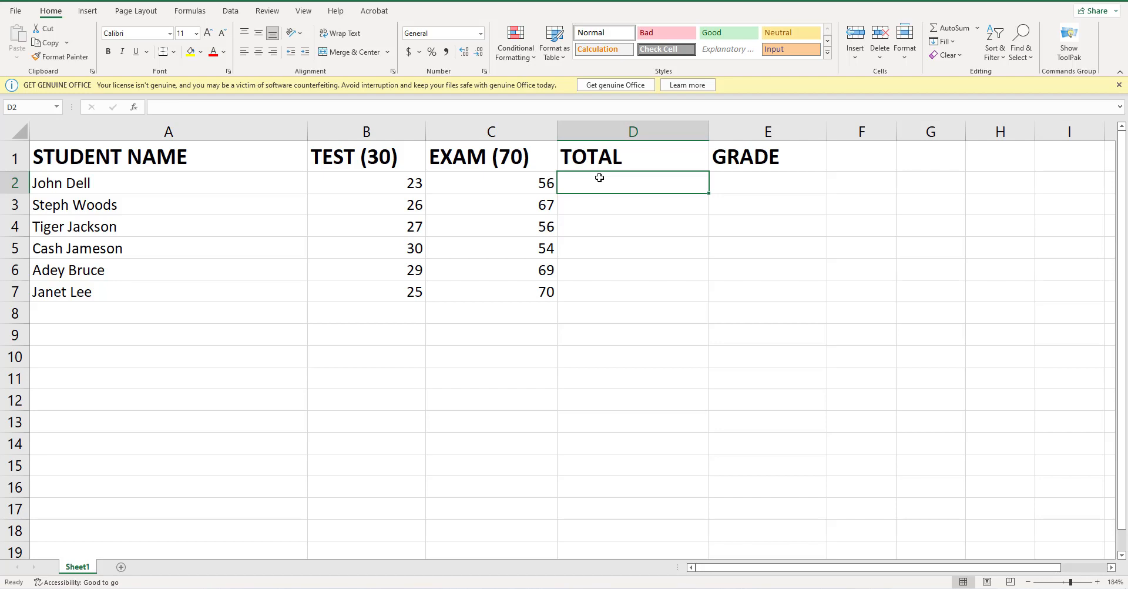
{"action": "double_click", "coordinate": [599, 178]}
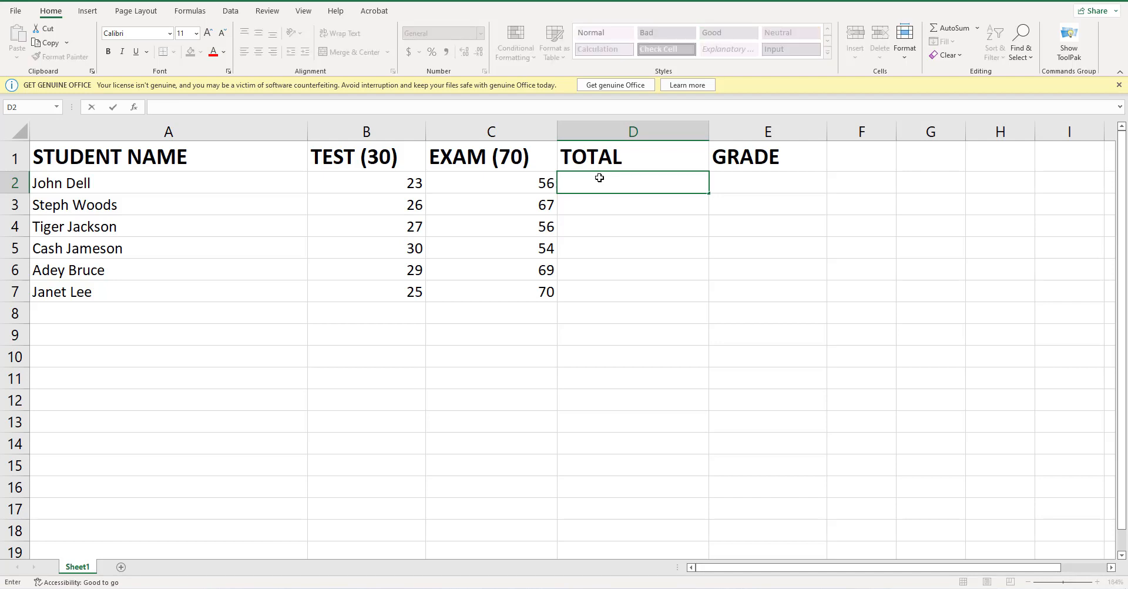
{"action": "type", "text": "="}
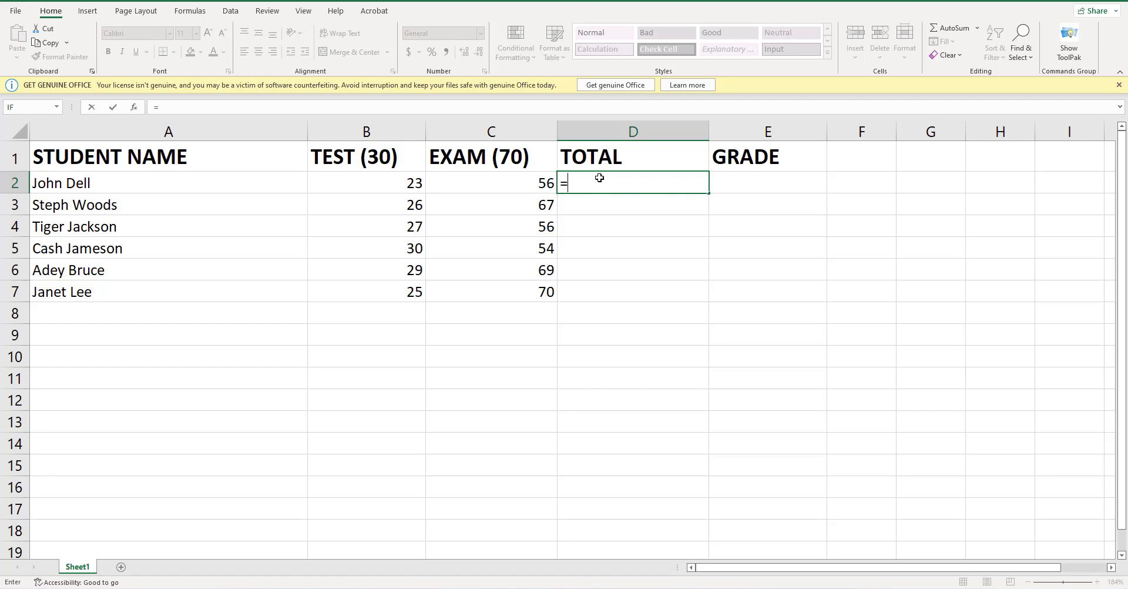
{"action": "type", "text": "SUM"}
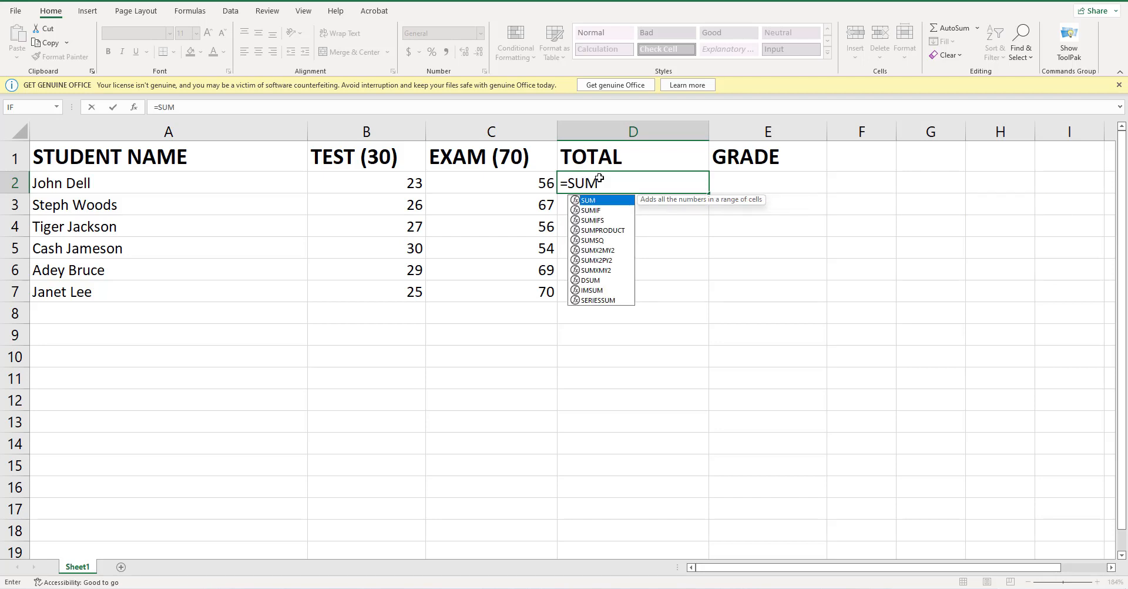
{"action": "type", "text": "("}
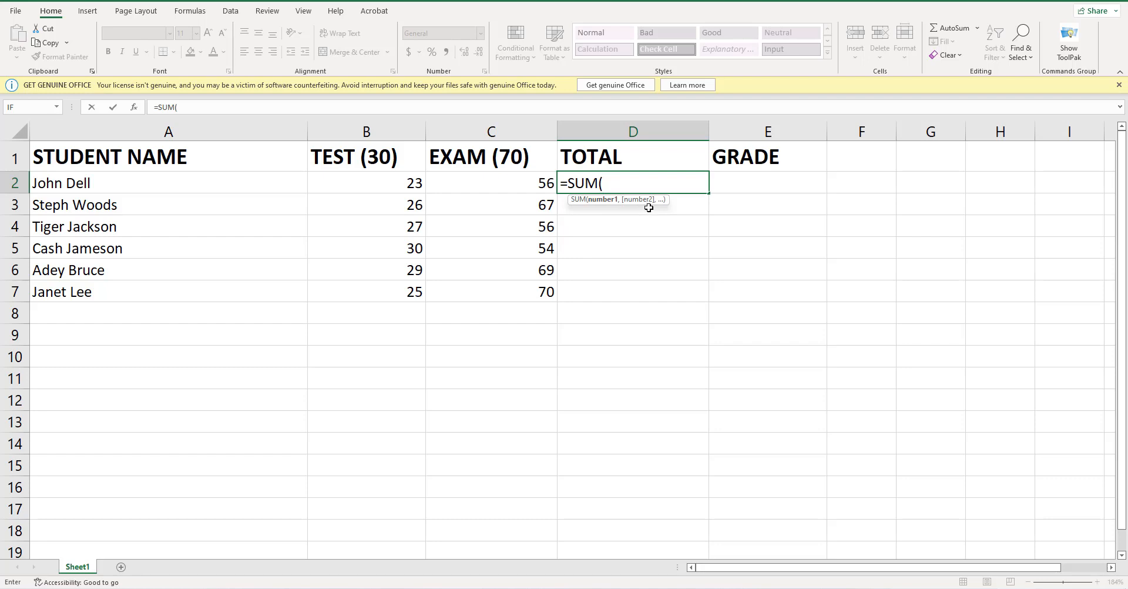
{"action": "left_click", "coordinate": [615, 183]}
{"action": "type", "text": "B2,"}
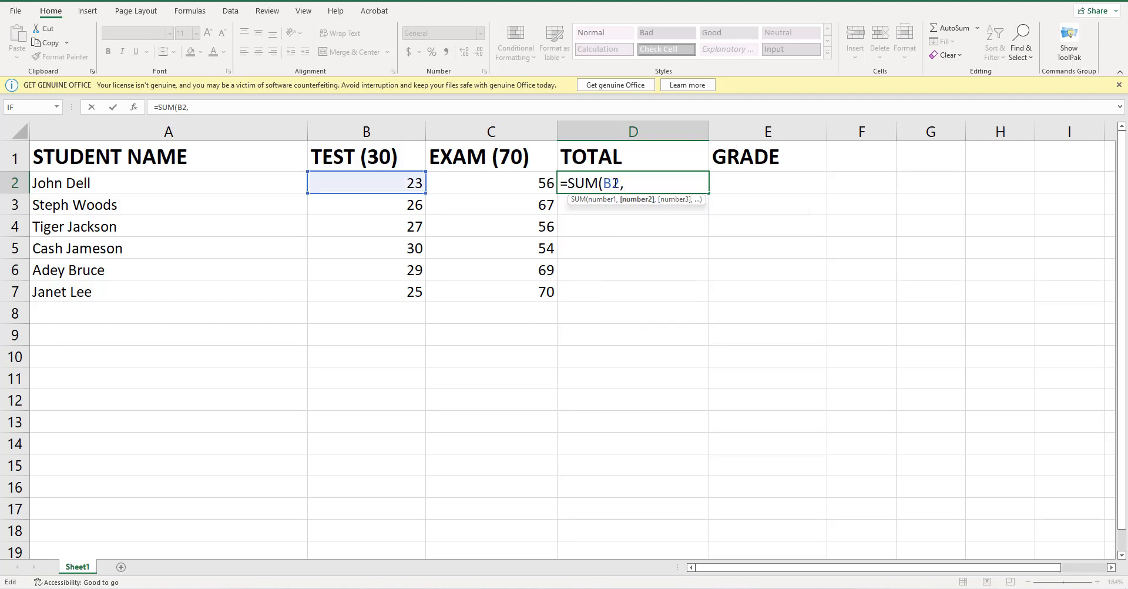
{"action": "type", "text": "C2)"}
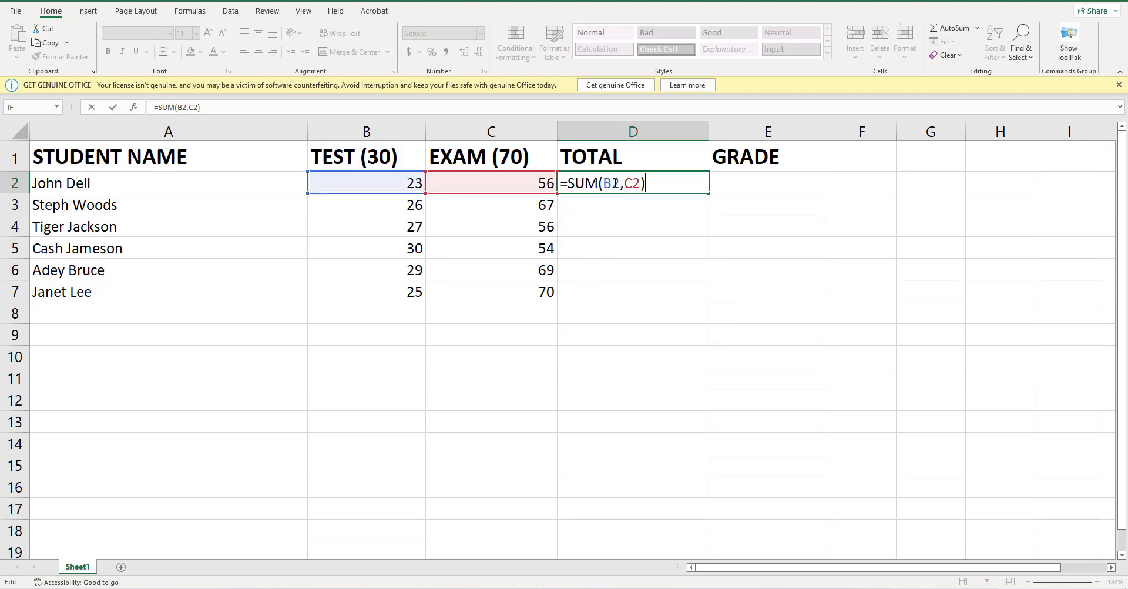
{"action": "key", "text": "Return"}
Fill the total formula from D2 down to D7 for the remaining students.
{"action": "left_click", "coordinate": [634, 178]}
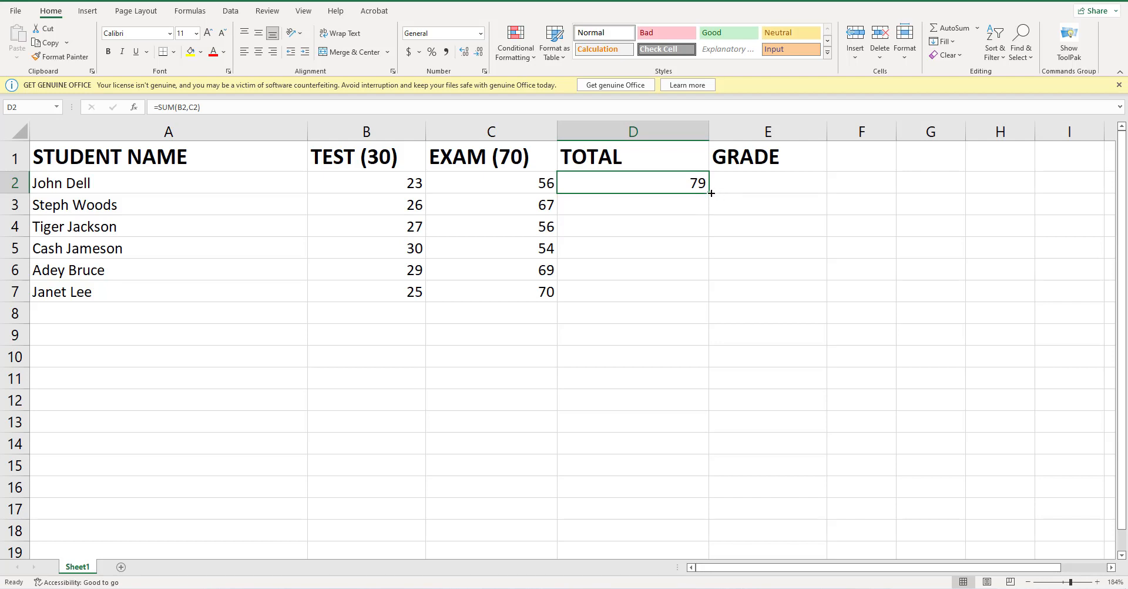
{"action": "left_click_drag", "start_coordinate": [710, 192], "coordinate": [699, 294]}
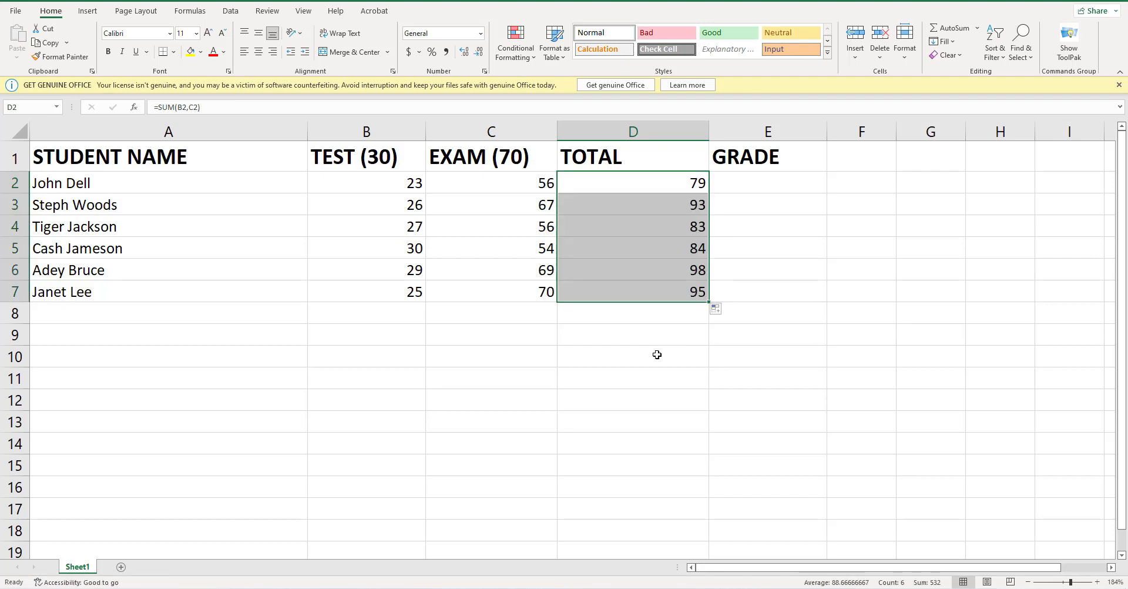
{"action": "left_click", "coordinate": [620, 359]}
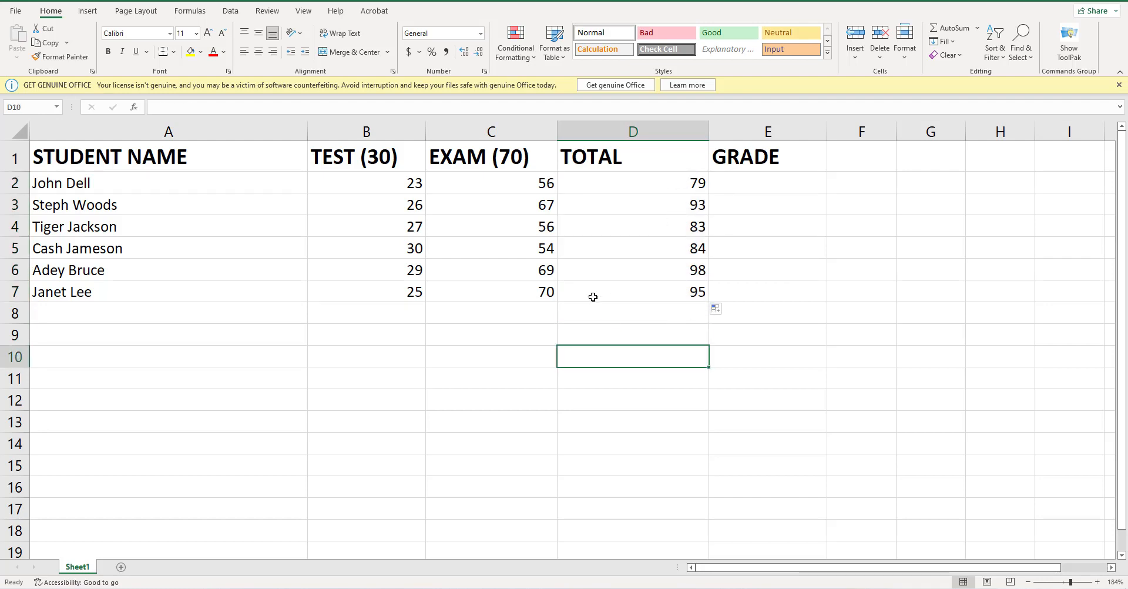
Switch to the blank Word document and write the IF argument order as "CONDITION,True value, false value".
{"action": "left_click", "coordinate": [767, 188]}
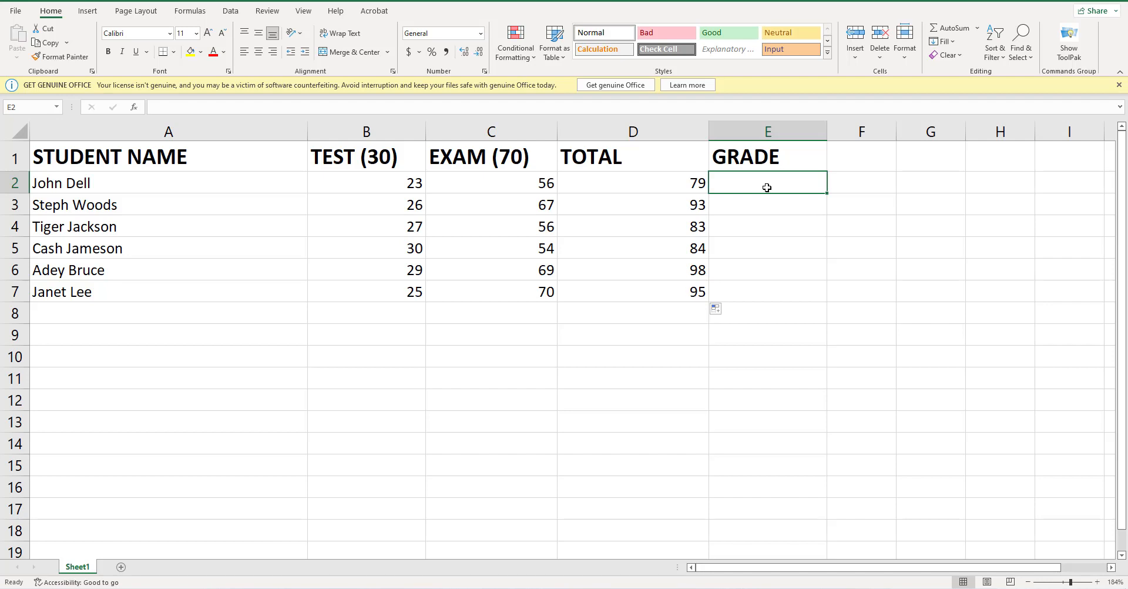
{"action": "mouse_move", "coordinate": [646, 586]}
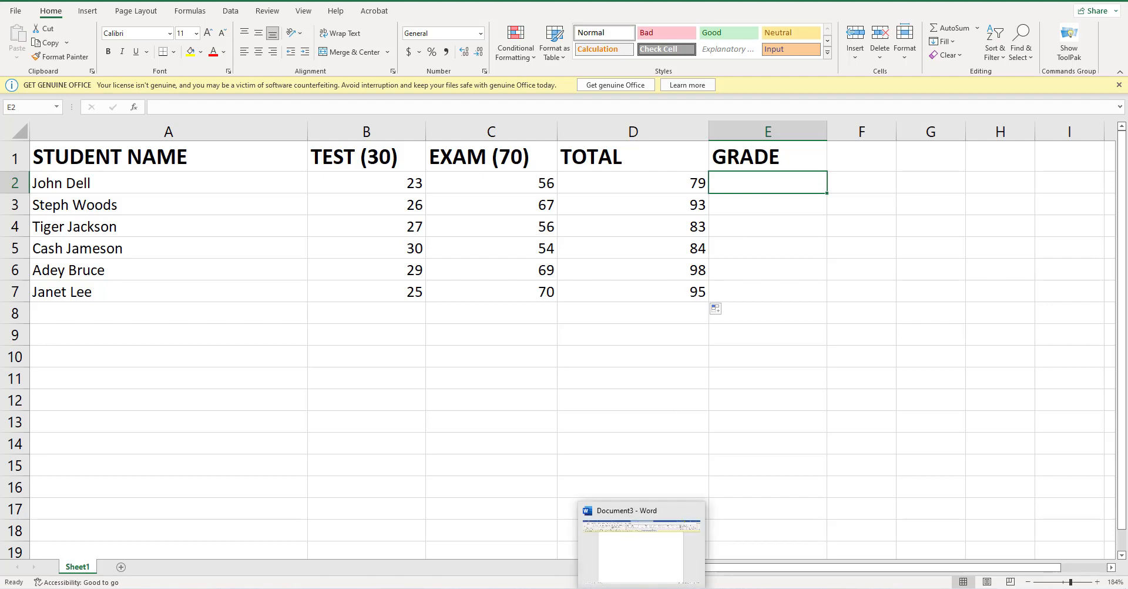
{"action": "left_click", "coordinate": [641, 588]}
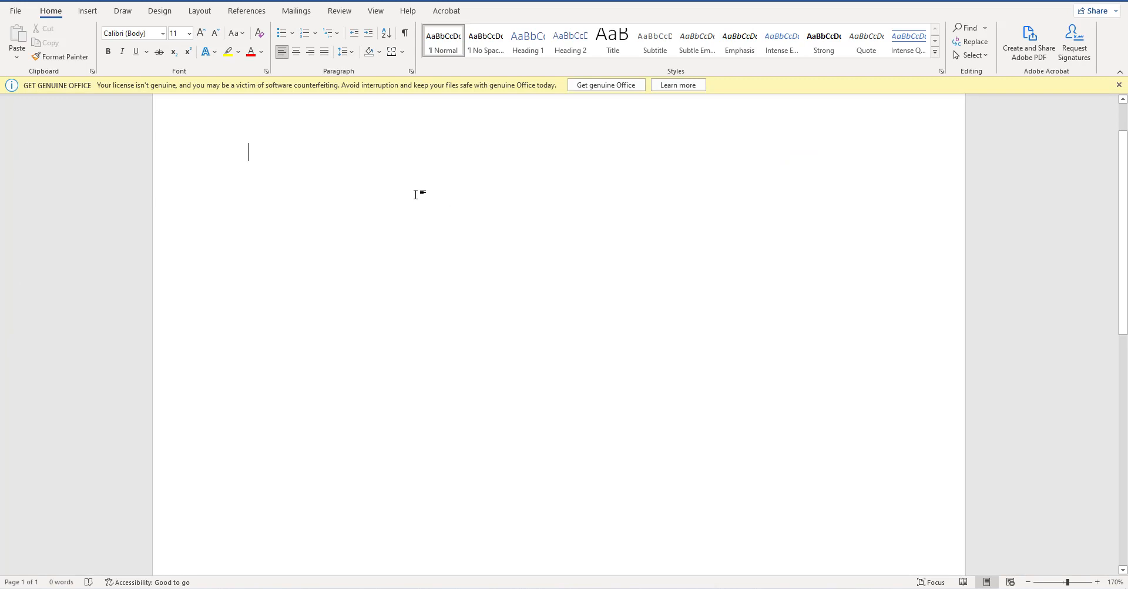
{"action": "type", "text": "CO"}
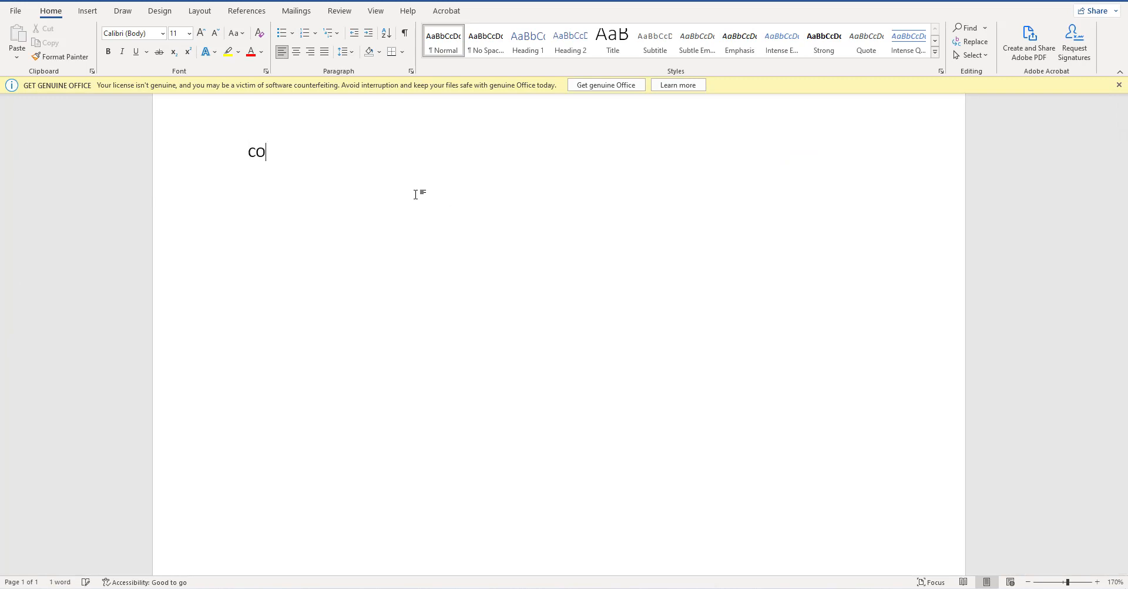
{"action": "type", "text": "NDITION,tRUE"}
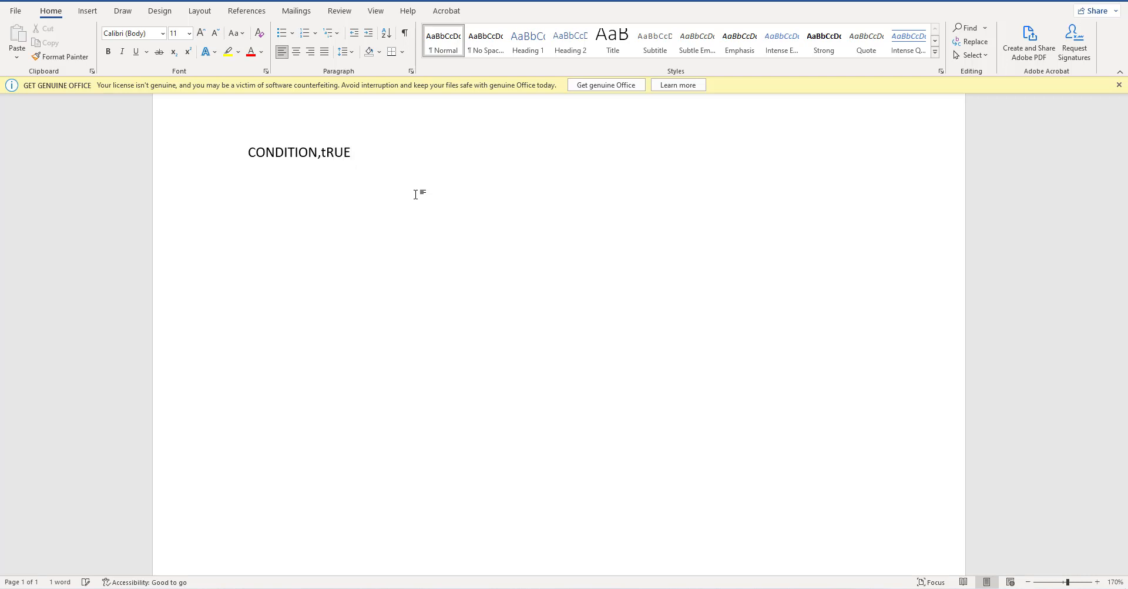
{"action": "type", "text": " value,"}
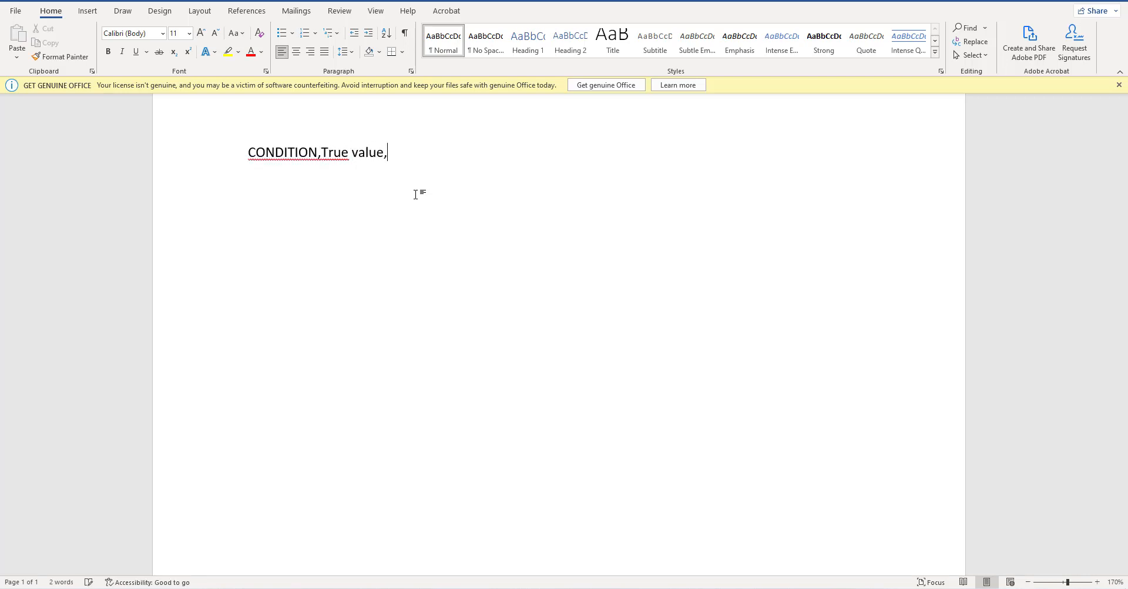
{"action": "type", "text": " false value"}
Delete the argument-order note from the Word document and switch back to the Excel score sheet.
{"action": "left_click_drag", "start_coordinate": [476, 164], "coordinate": [247, 144]}
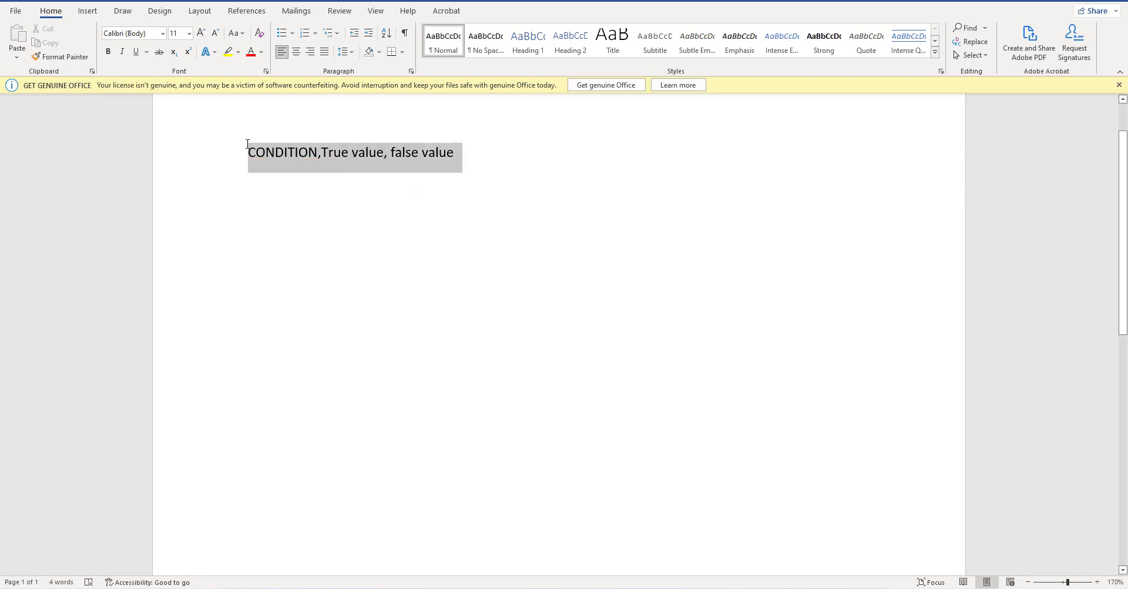
{"action": "key", "text": "BackSpace"}
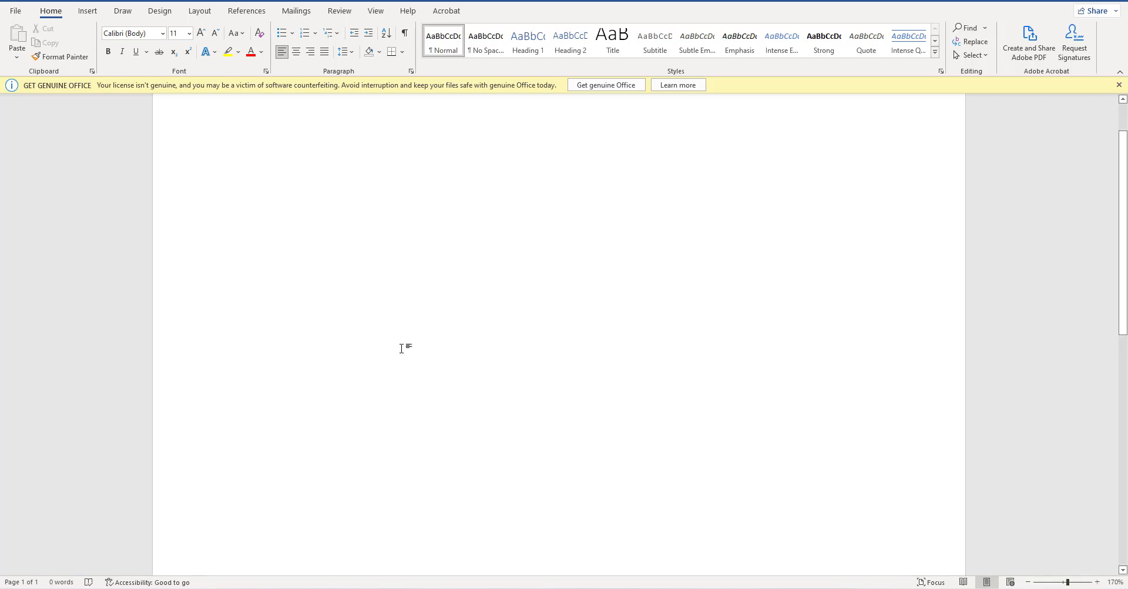
{"action": "mouse_move", "coordinate": [693, 587]}
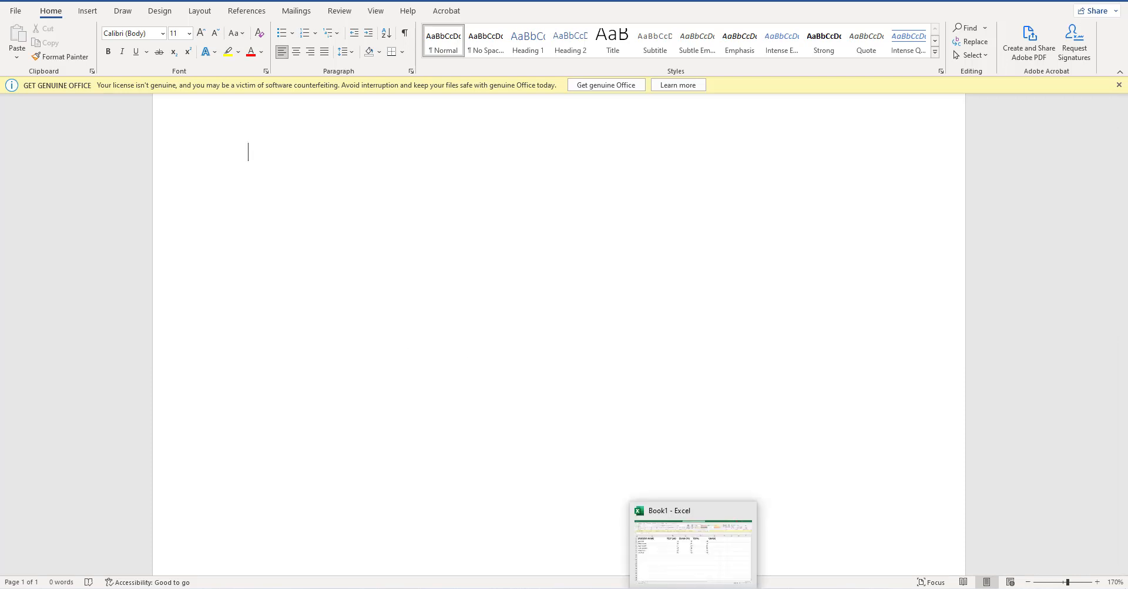
{"action": "left_click", "coordinate": [693, 562]}
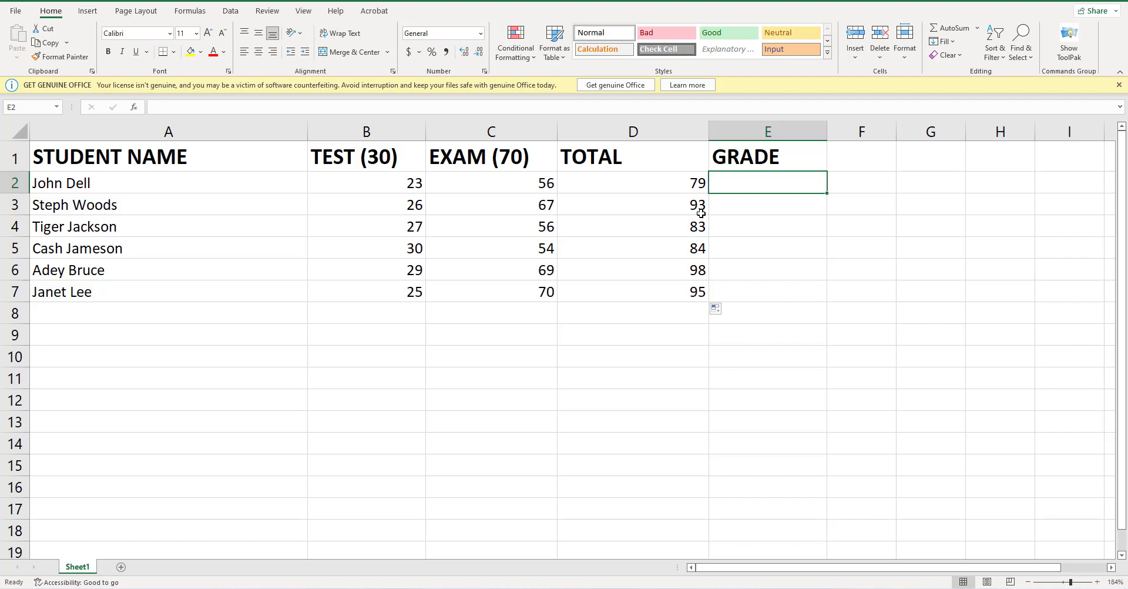
{"action": "left_click", "coordinate": [632, 579]}
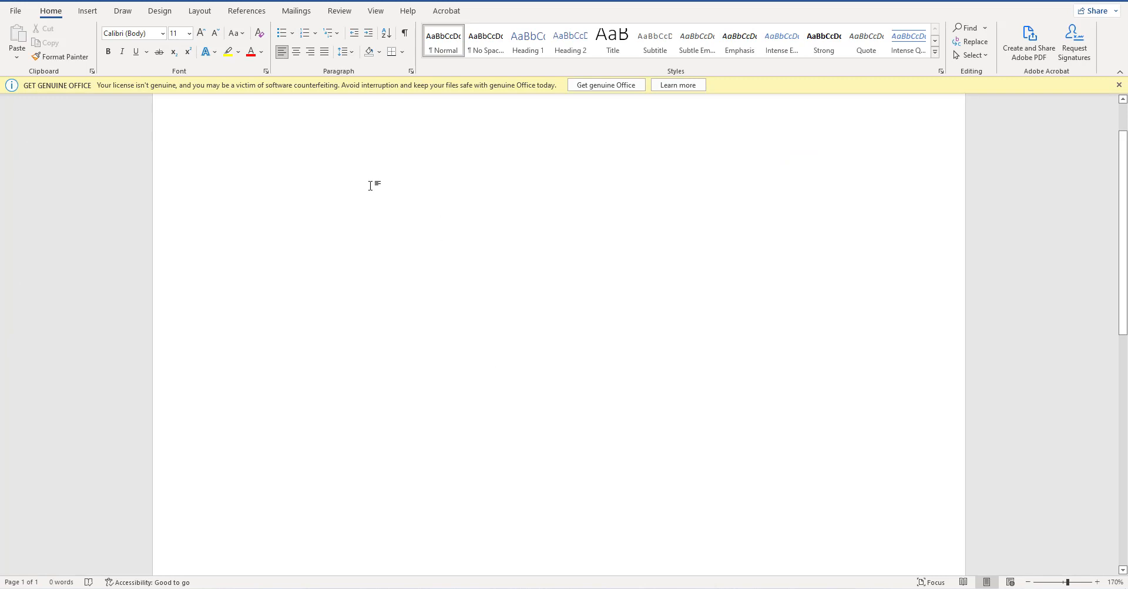
{"action": "left_click", "coordinate": [659, 583]}
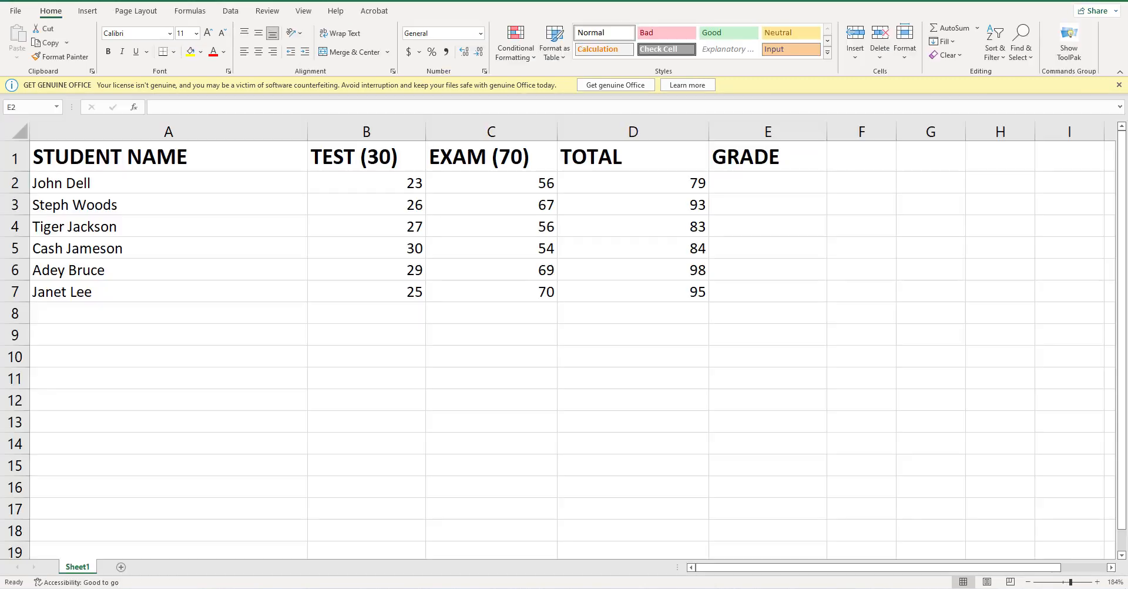
Enter a first version of the grade formula in cell E2 as =IF(D2>80,"").
{"action": "type", "text": "="}
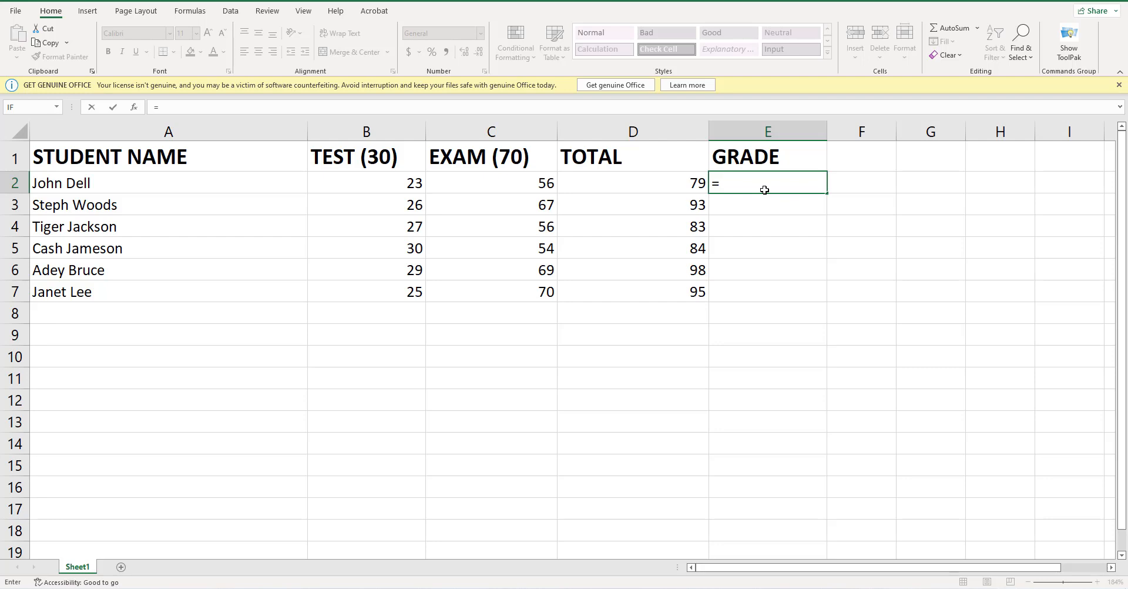
{"action": "type", "text": "IF"}
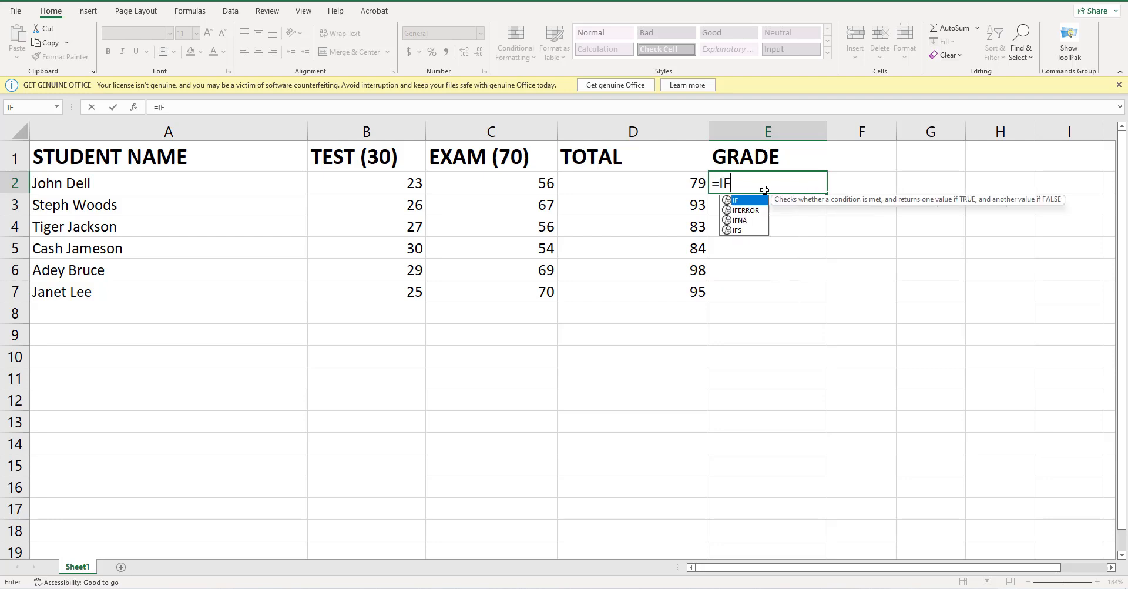
{"action": "type", "text": "("}
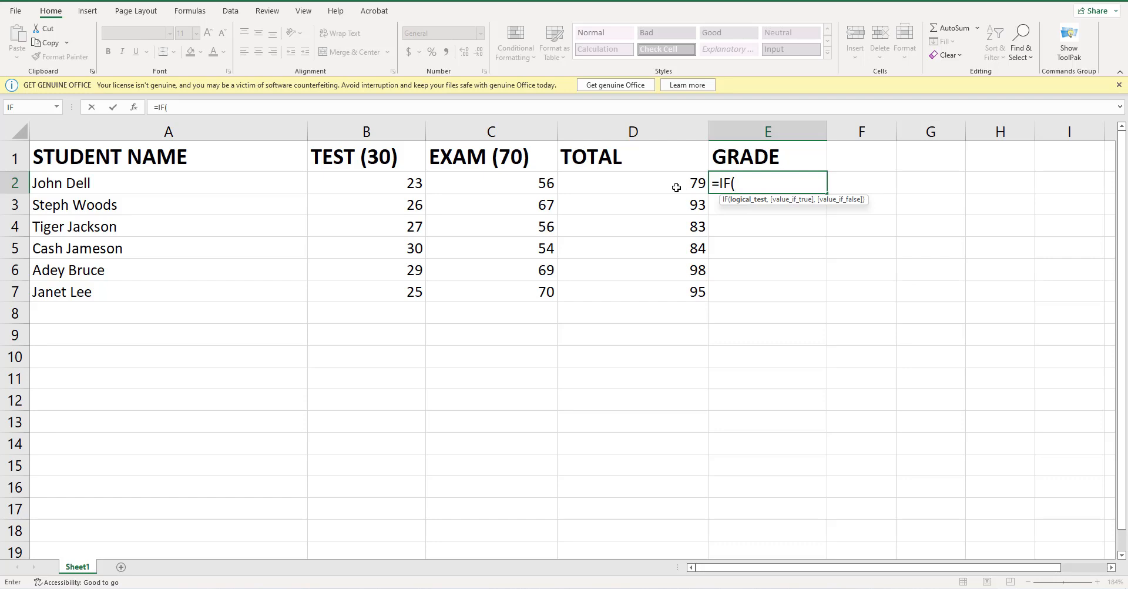
{"action": "type", "text": "D2"}
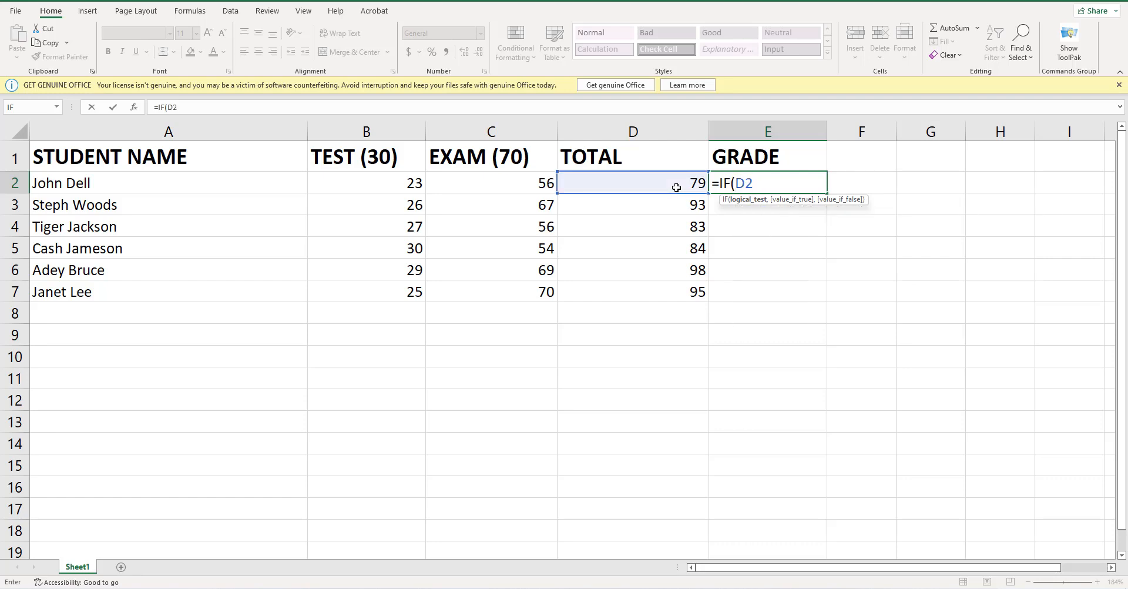
{"action": "type", "text": ">80"}
{"action": "type", "text": ","}
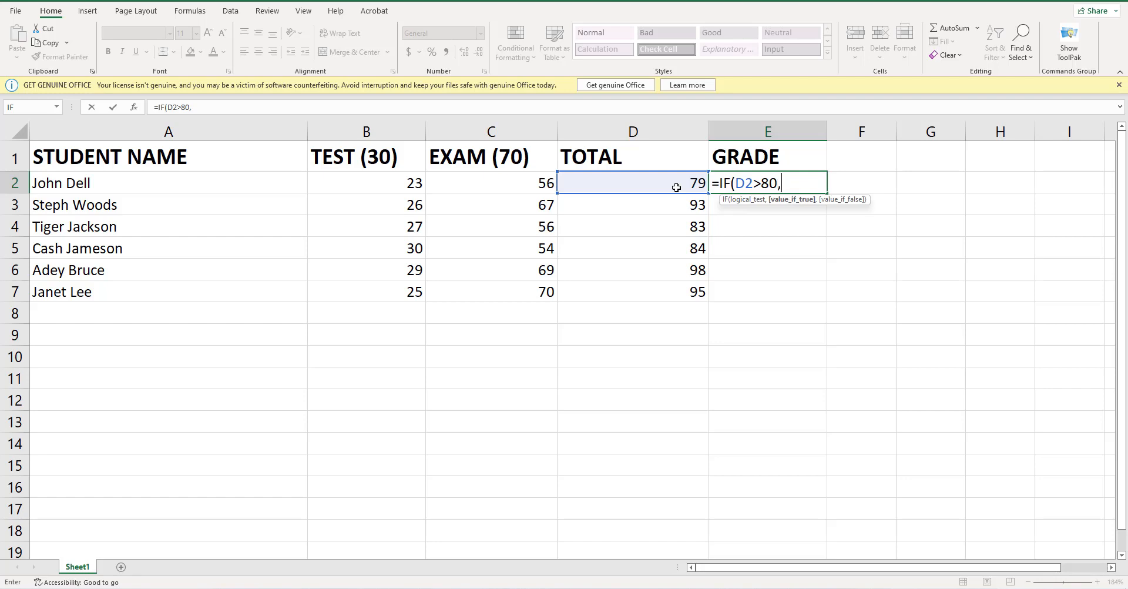
{"action": "type", "text": "\"\""}
{"action": "left_click", "coordinate": [676, 187]}
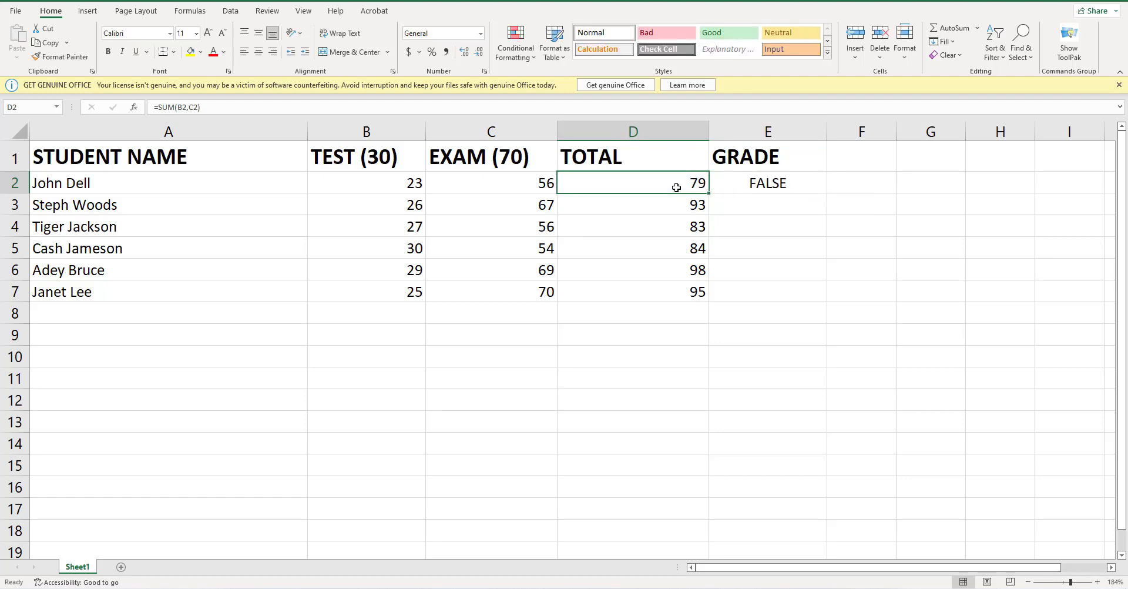
{"action": "type", "text": "pas"}
{"action": "key", "text": "ctrl+z"}
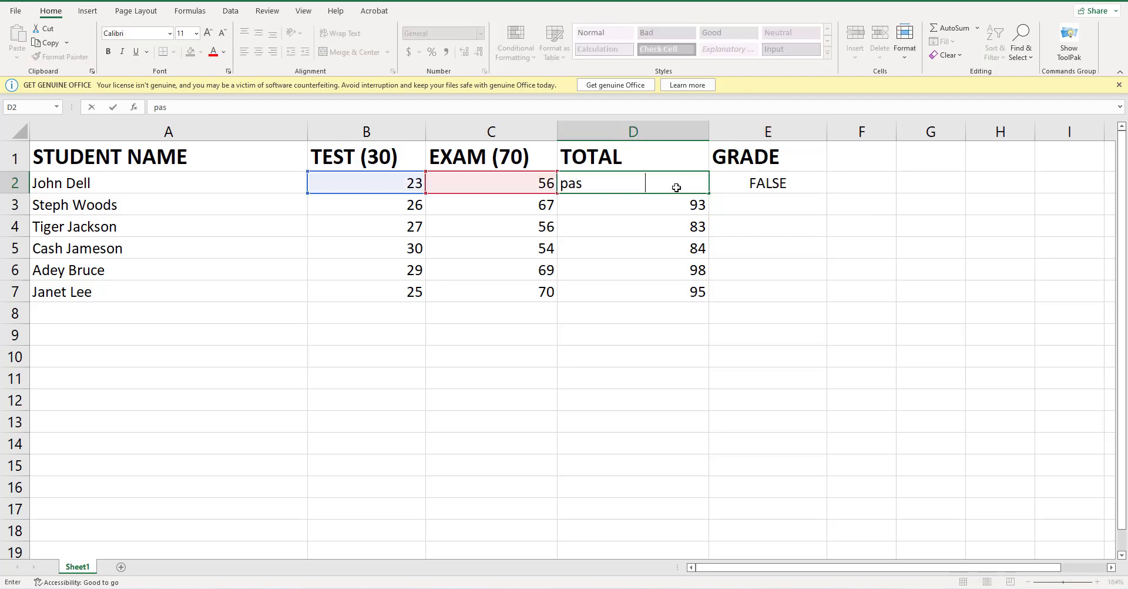
{"action": "key", "text": "ctrl+y"}
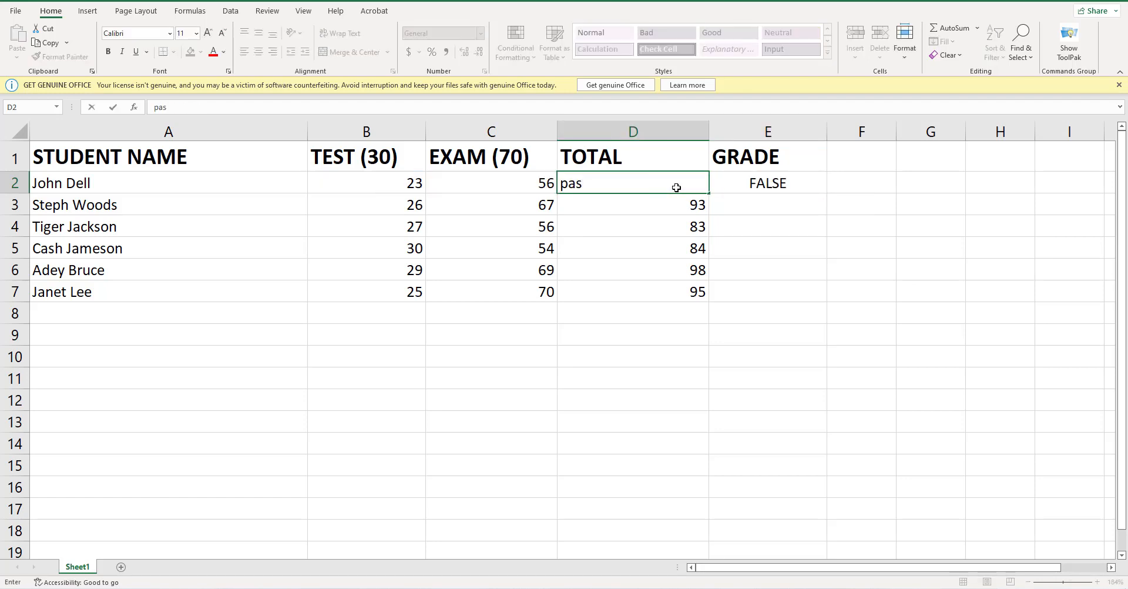
{"action": "key", "text": "ctrl+z"}
{"action": "key", "text": "Return"}
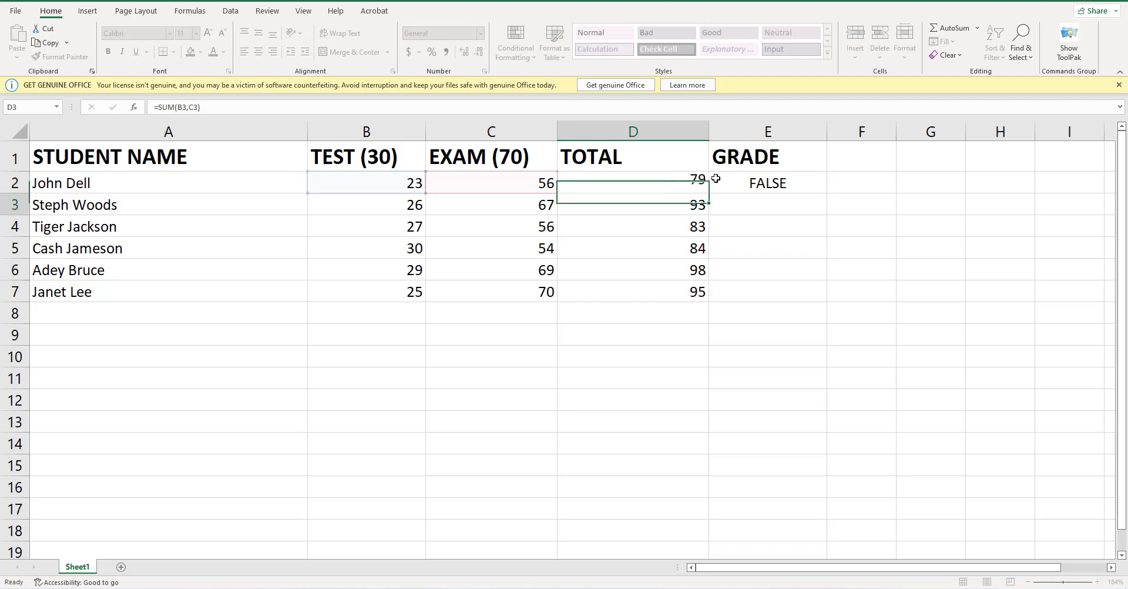
Edit the formula in cell E2 so that its value if true is "PASS".
{"action": "left_click", "coordinate": [760, 185]}
{"action": "double_click", "coordinate": [761, 184]}
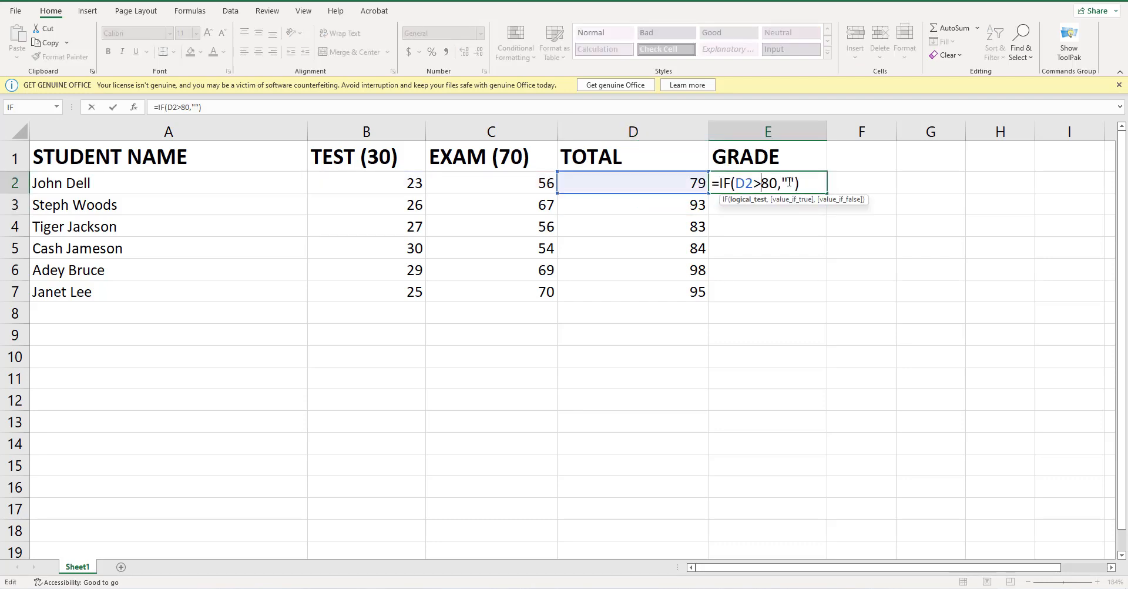
{"action": "left_click", "coordinate": [789, 184]}
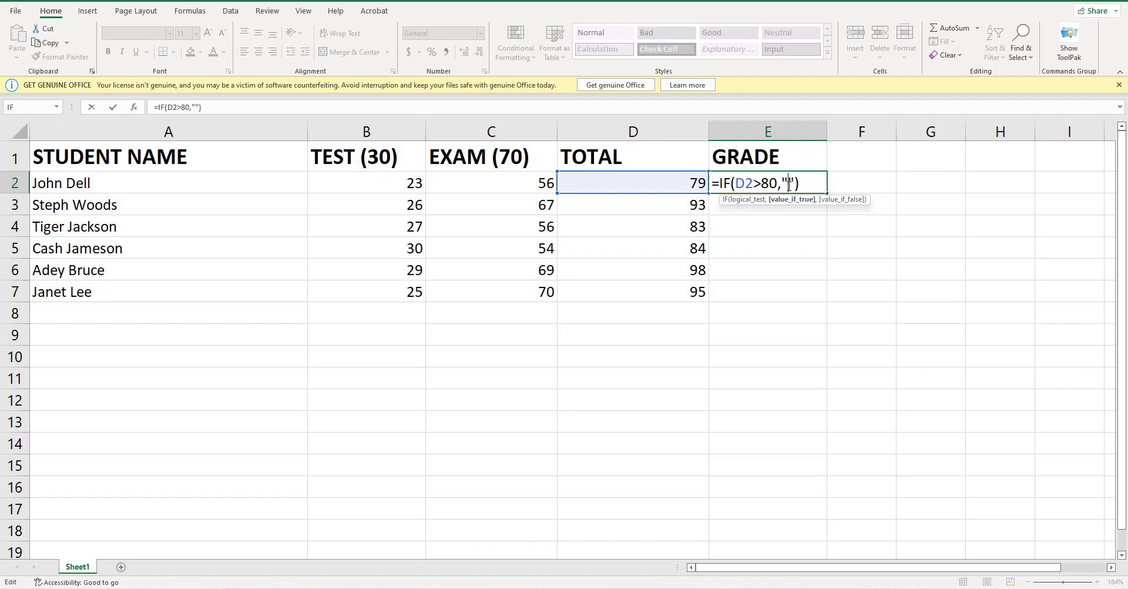
{"action": "type", "text": "pass"}
{"action": "key", "text": "BackSpace"}
{"action": "key", "text": "BackSpace"}
{"action": "key", "text": "BackSpace"}
{"action": "key", "text": "BackSpace"}
{"action": "type", "text": "PASS"}
{"action": "type", "text": ","}
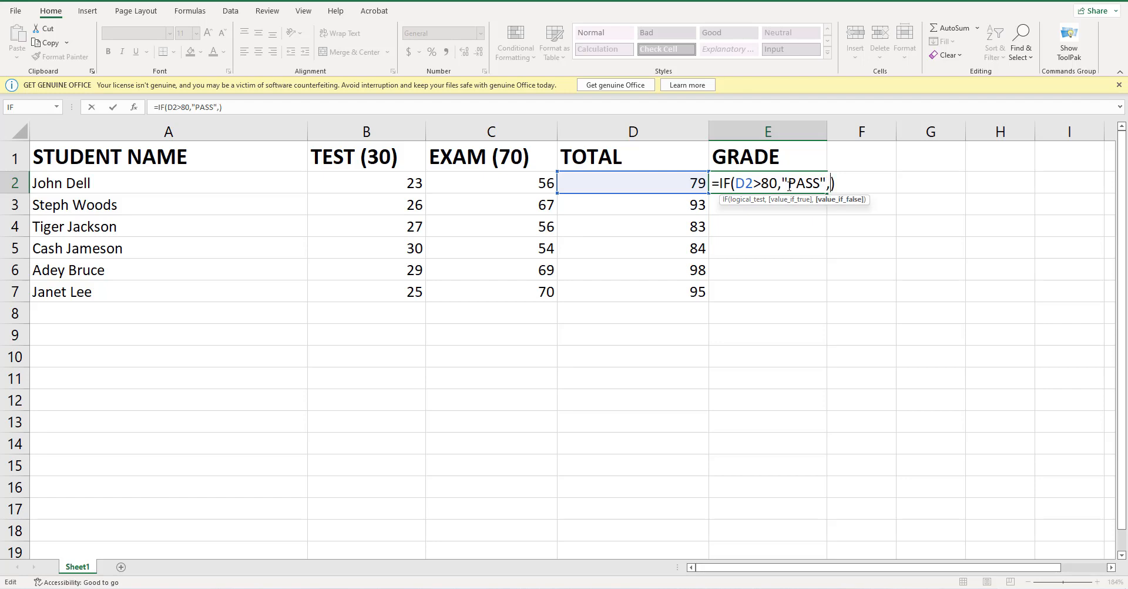
Add "FAIL" as the value if false, completing the E2 formula as =IF(D2>80,"PASS","FAIL").
{"action": "type", "text": "\""}
{"action": "type", "text": "\""}
{"action": "type", "text": "f"}
{"action": "key", "text": "BackSpace"}
{"action": "type", "text": "FAIL"}
{"action": "key", "text": "Right"}
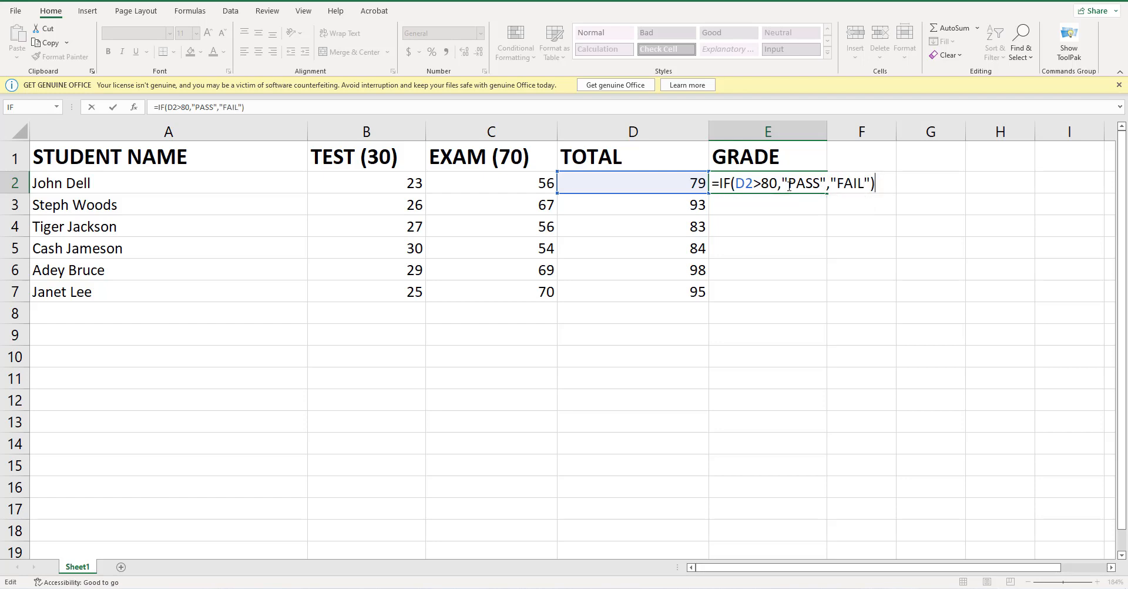
{"action": "key", "text": "Return"}
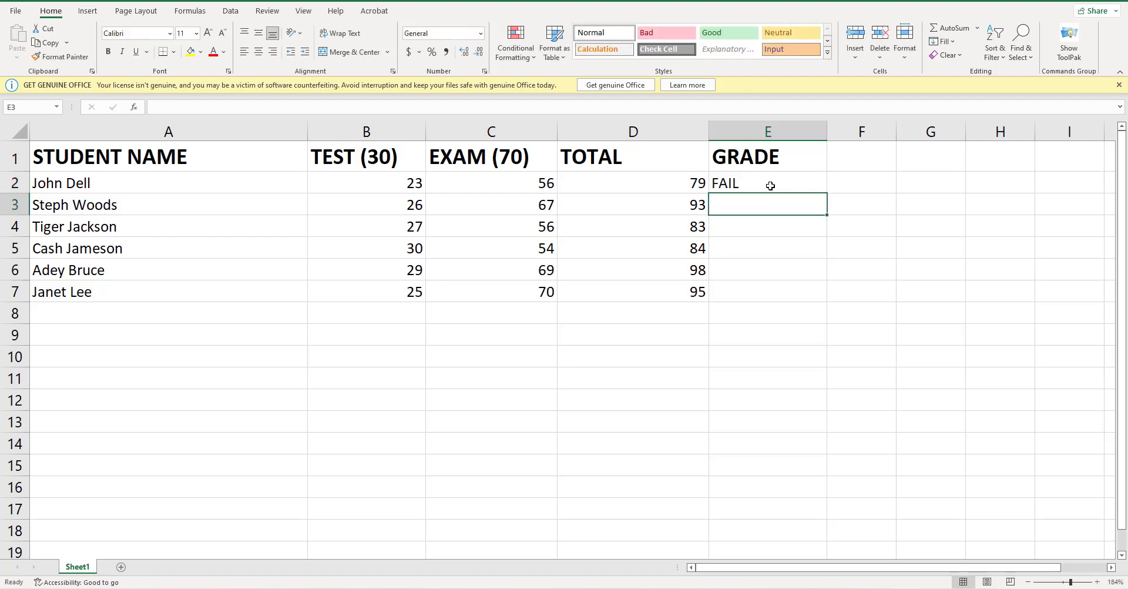
Fill the grade formula from E2 down to E7 for the remaining students.
{"action": "left_click", "coordinate": [766, 185]}
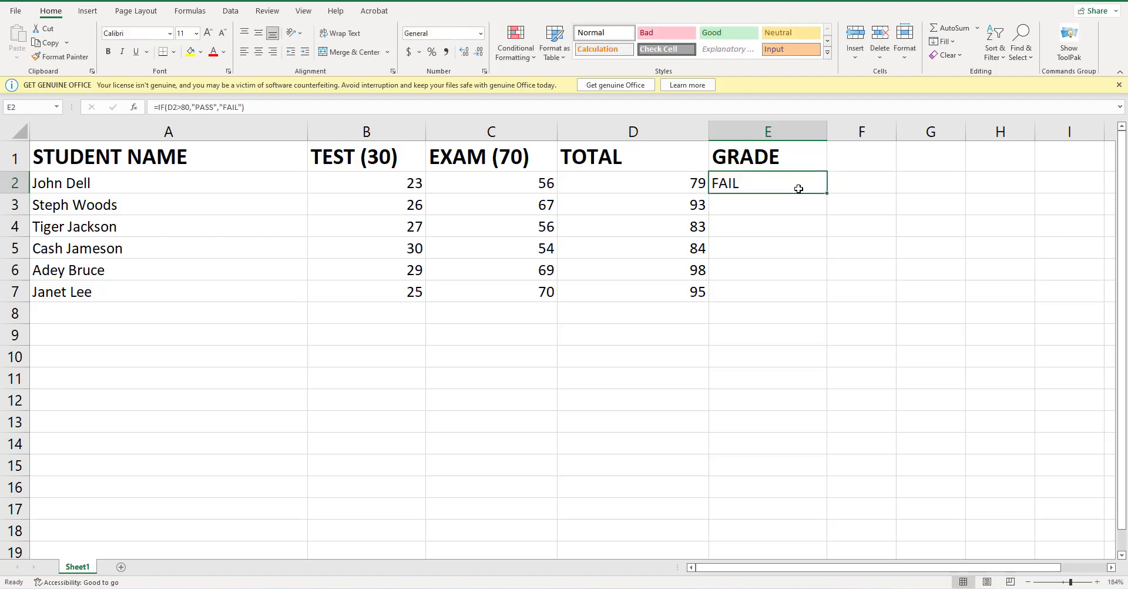
{"action": "left_click_drag", "start_coordinate": [826, 194], "coordinate": [821, 297]}
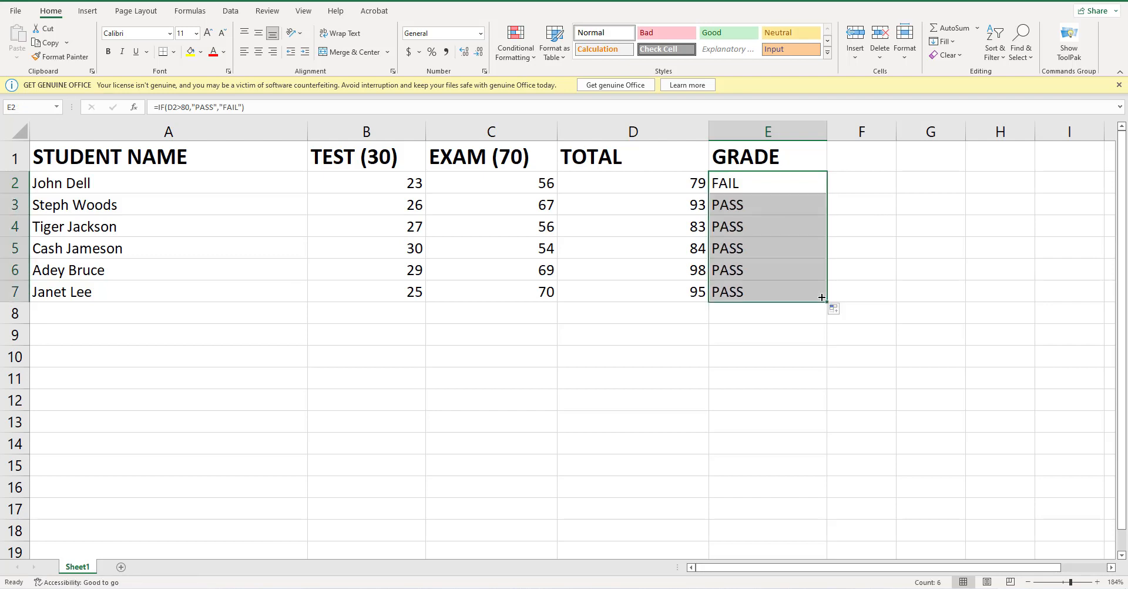
{"action": "left_click", "coordinate": [863, 340]}
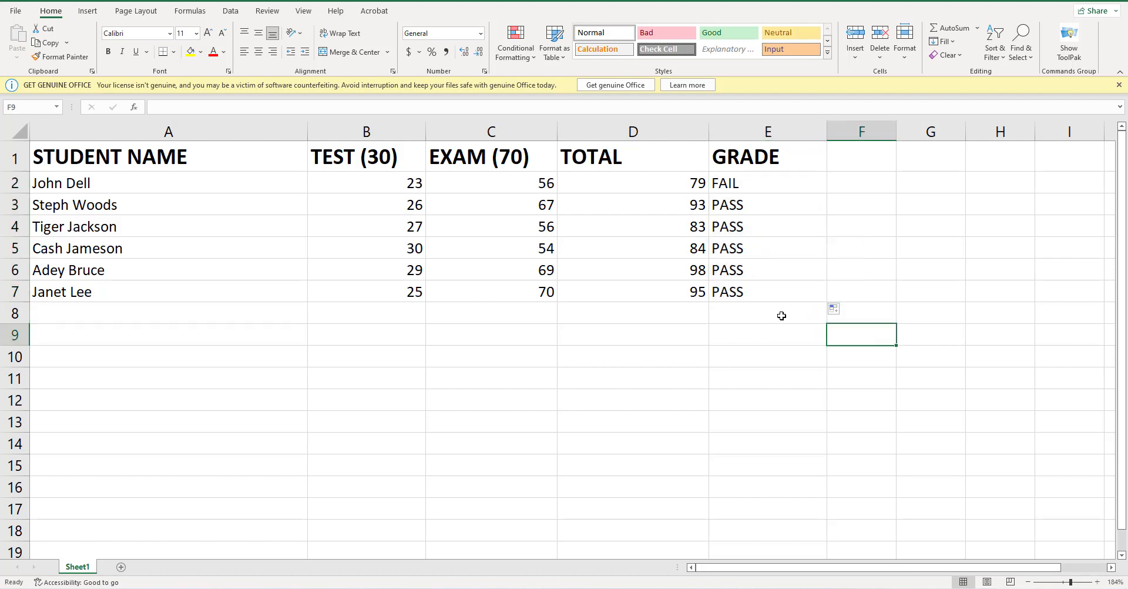
Clear all the pass/fail grades from the GRADE column below its heading.
{"action": "left_click_drag", "start_coordinate": [776, 332], "coordinate": [751, 182]}
{"action": "key", "text": "BackSpace"}
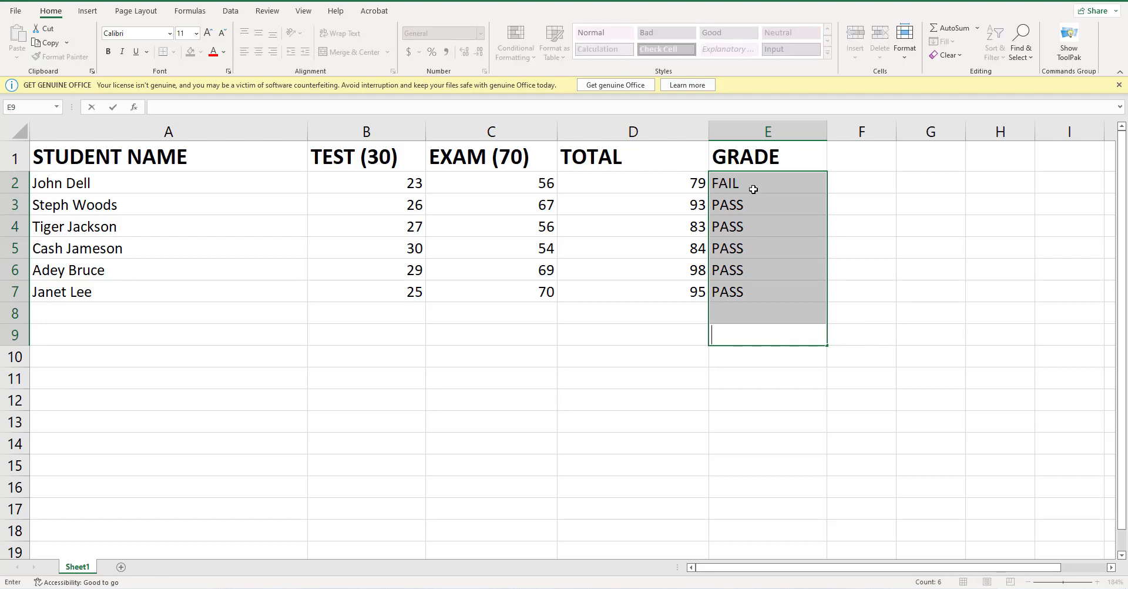
{"action": "left_click", "coordinate": [862, 294]}
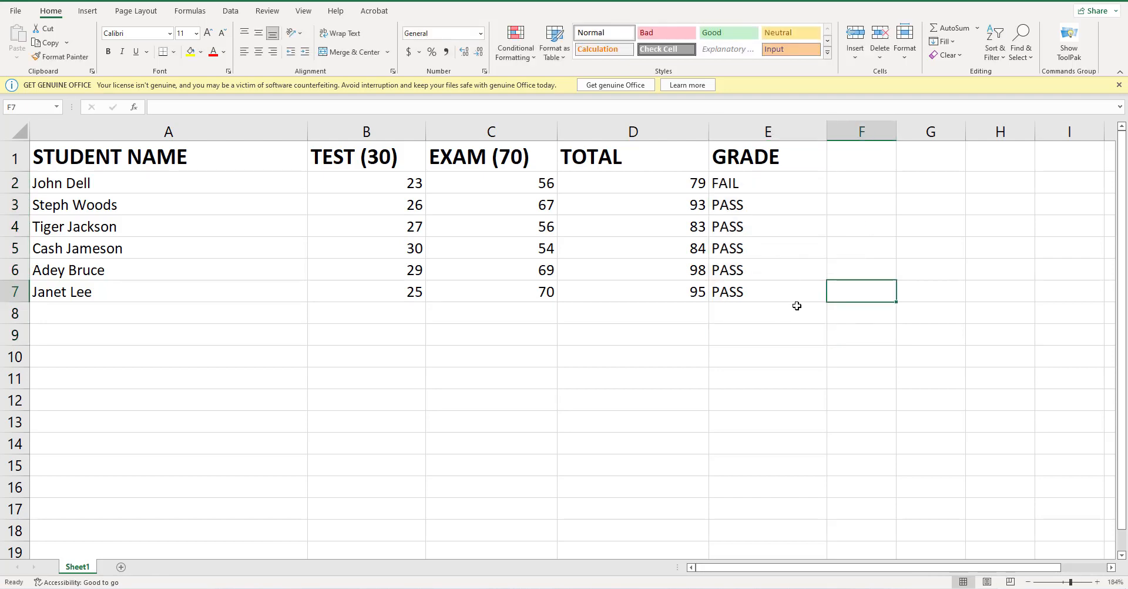
{"action": "left_click_drag", "start_coordinate": [797, 306], "coordinate": [748, 180]}
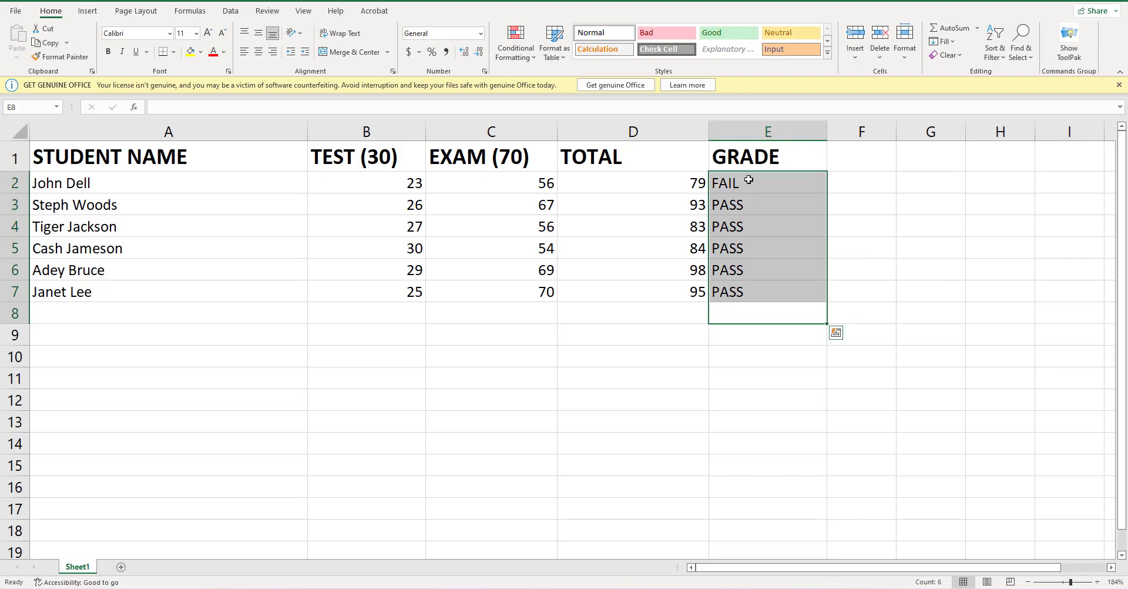
{"action": "key", "text": "Delete"}
{"action": "left_click", "coordinate": [779, 407]}
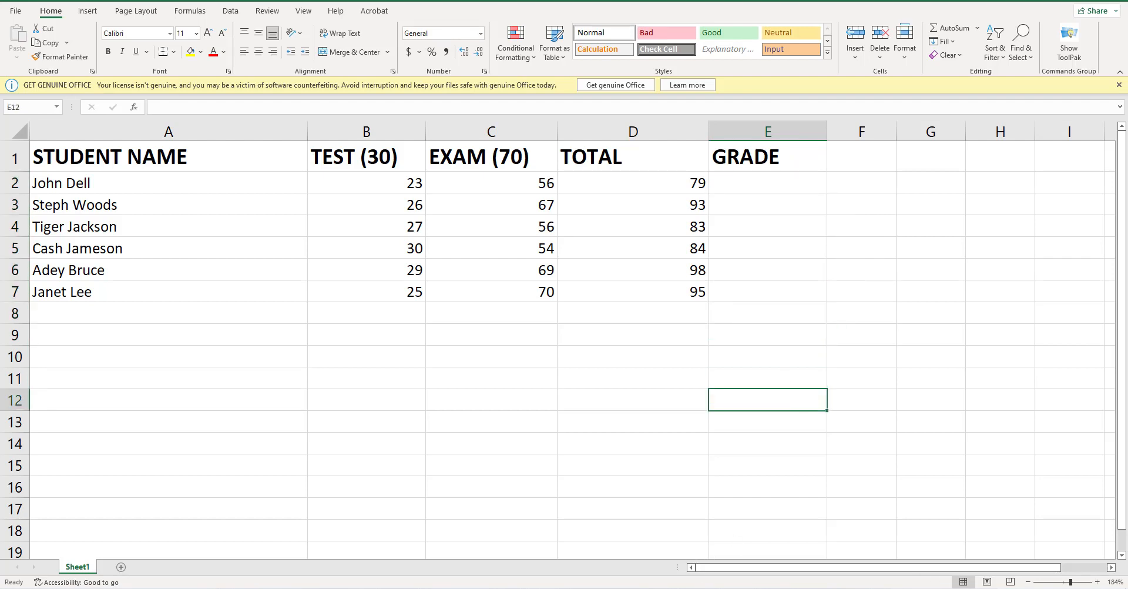
Switch to Word and write the IF argument order as "CONDTION,TRUE VALUE, FALSE" in the blank document.
{"action": "left_click", "coordinate": [642, 588]}
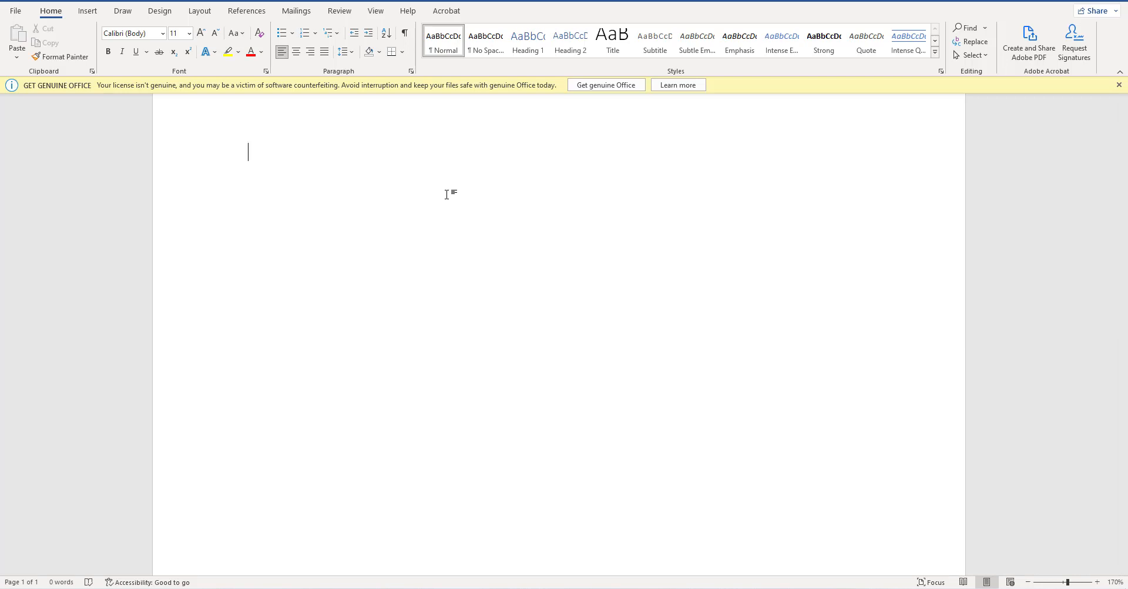
{"action": "type", "text": "CONDTION"}
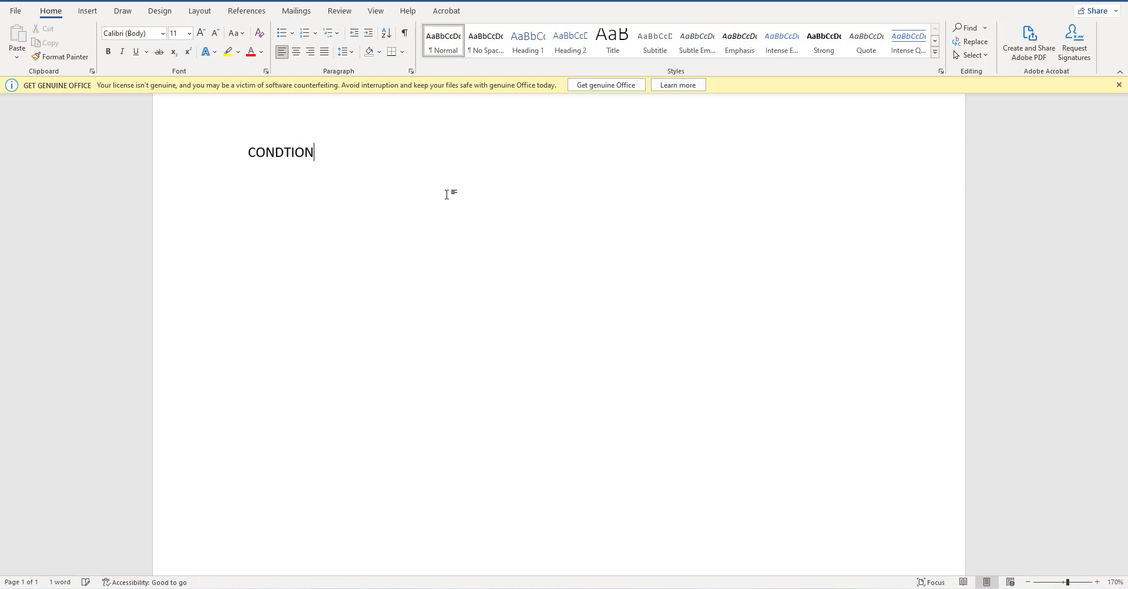
{"action": "type", "text": ",TRUE VALU"}
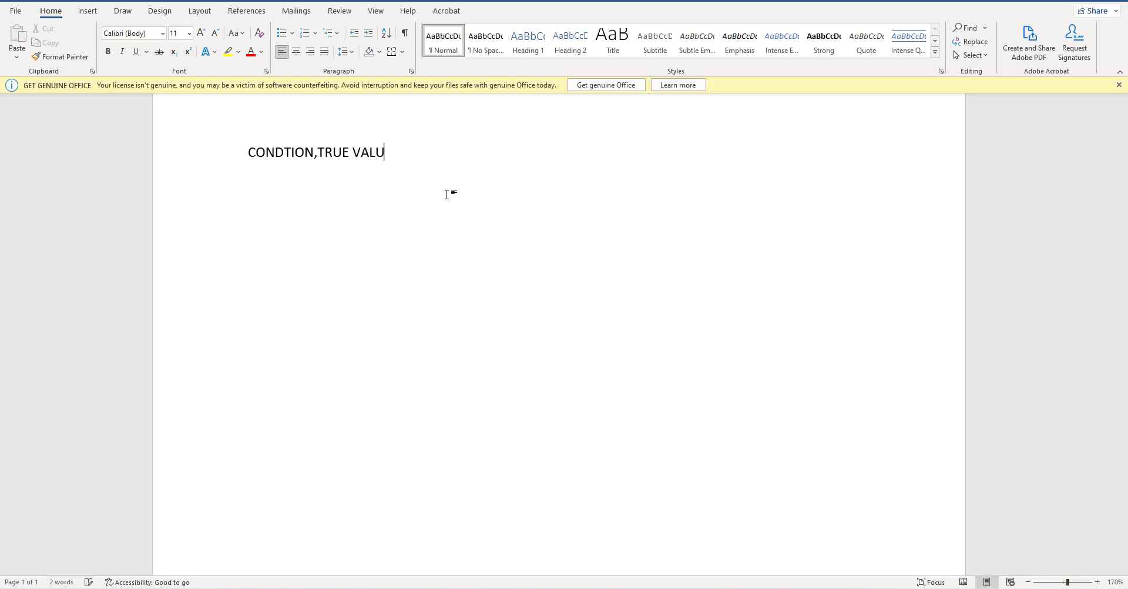
{"action": "type", "text": "E, FALSE"}
Add the heading "NESTED IF" below the argument-order line, leaving an empty line between them.
{"action": "key", "text": "Return"}
{"action": "key", "text": "Return"}
{"action": "type", "text": "NESTED "}
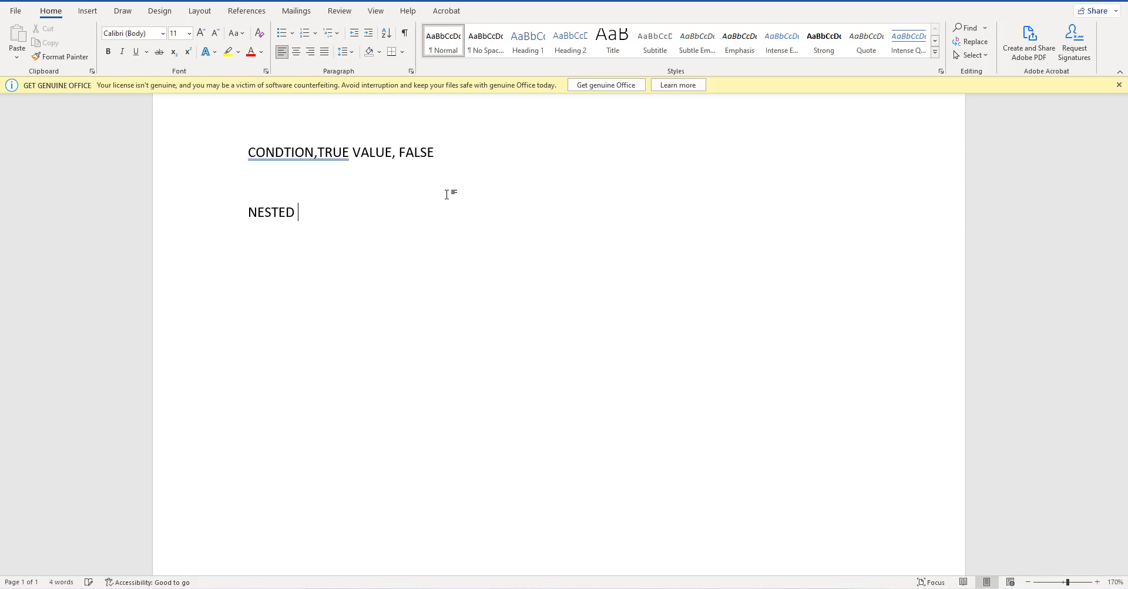
{"action": "type", "text": "IF"}
{"action": "key", "text": "Return"}
{"action": "type", "text": "COND"}
{"action": "type", "text": "RI"}
{"action": "key", "text": "BackSpace"}
{"action": "key", "text": "BackSpace"}
{"action": "type", "text": "ITION,"}
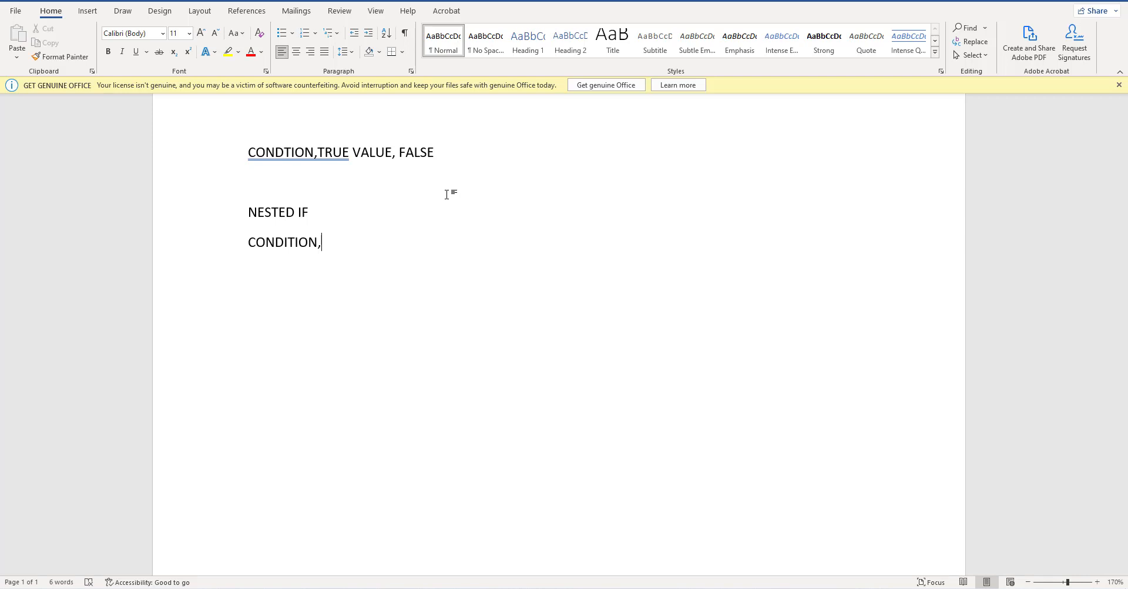
{"action": "type", "text": "TRUE,"}
{"action": "key", "text": "BackSpace"}
{"action": "key", "text": "BackSpace"}
{"action": "key", "text": "BackSpace"}
{"action": "key", "text": "BackSpace"}
{"action": "key", "text": "BackSpace"}
{"action": "key", "text": "BackSpace"}
{"action": "key", "text": "BackSpace"}
{"action": "key", "text": "BackSpace"}
{"action": "key", "text": "BackSpace"}
{"action": "key", "text": "BackSpace"}
{"action": "key", "text": "BackSpace"}
{"action": "key", "text": "BackSpace"}
{"action": "key", "text": "BackSpace"}
{"action": "key", "text": "BackSpace"}
{"action": "key", "text": "BackSpace"}
{"action": "key", "text": "BackSpace"}
Write the nested formula pattern "=IF(CONDTION,TRUE,IF(CONDITION,TRUE,IF" under the NESTED IF heading.
{"action": "type", "text": "=(IF"}
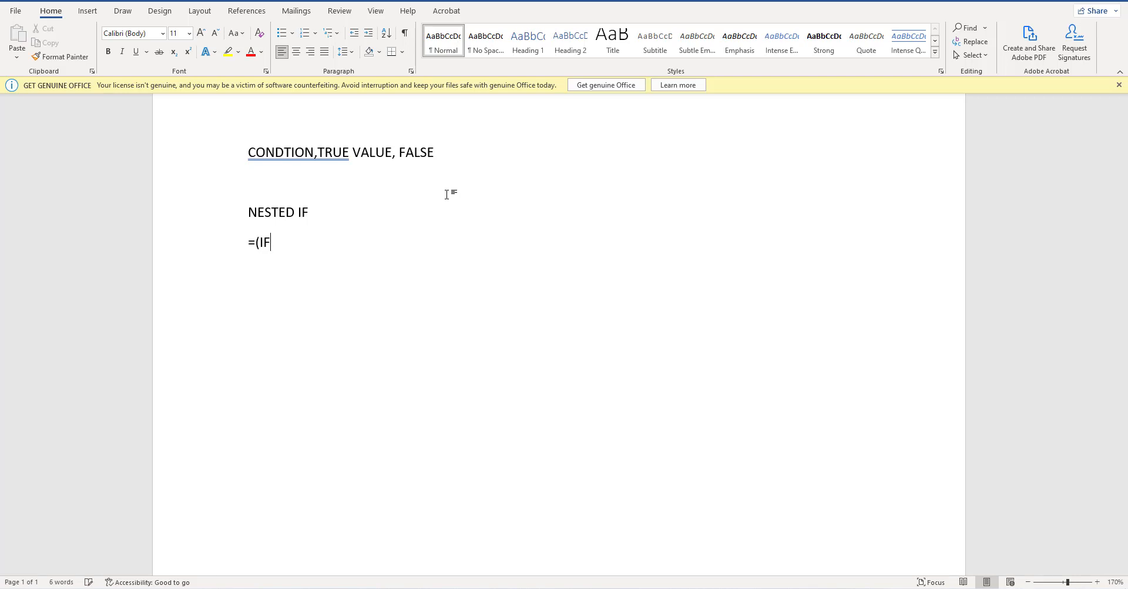
{"action": "key", "text": "BackSpace"}
{"action": "key", "text": "BackSpace"}
{"action": "key", "text": "BackSpace"}
{"action": "type", "text": "IF(CONDTION,TRUE,"}
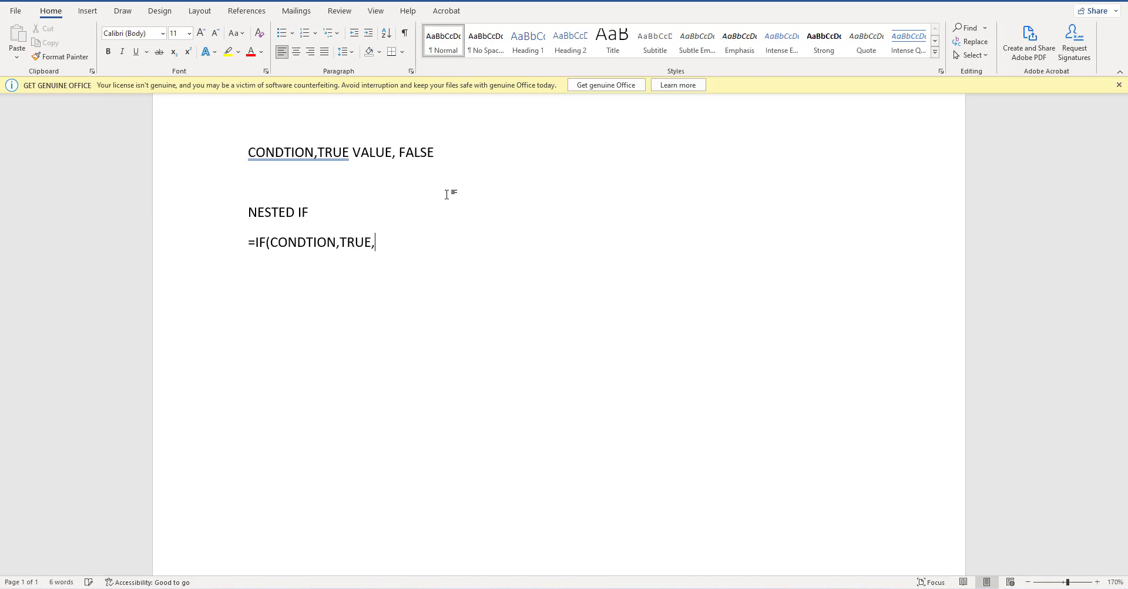
{"action": "type", "text": "IF(CONDITION,TRUE"}
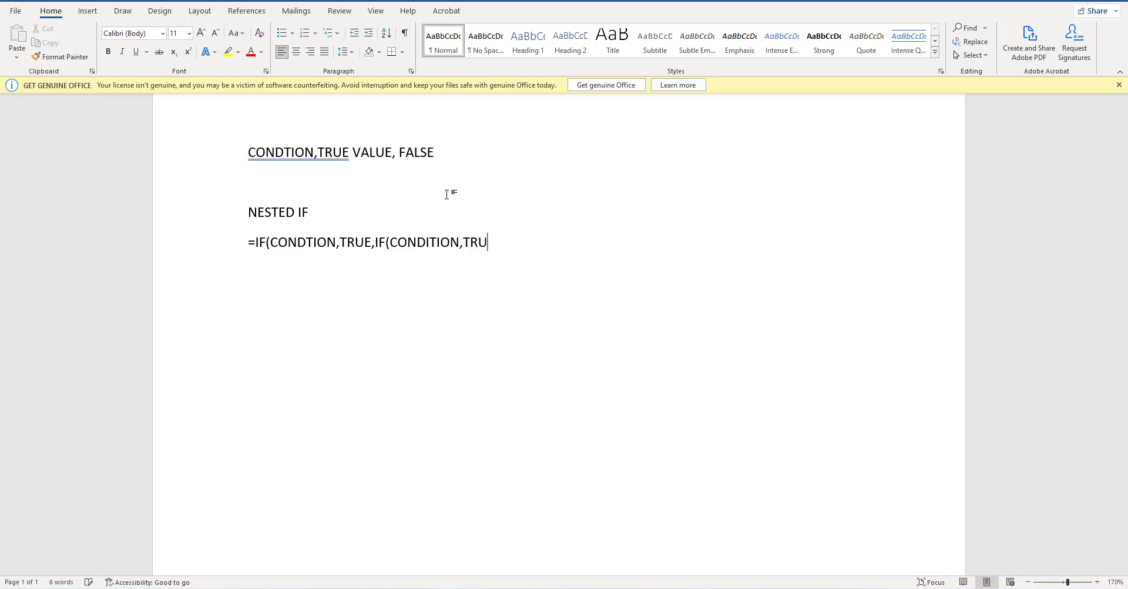
{"action": "type", "text": ",IF"}
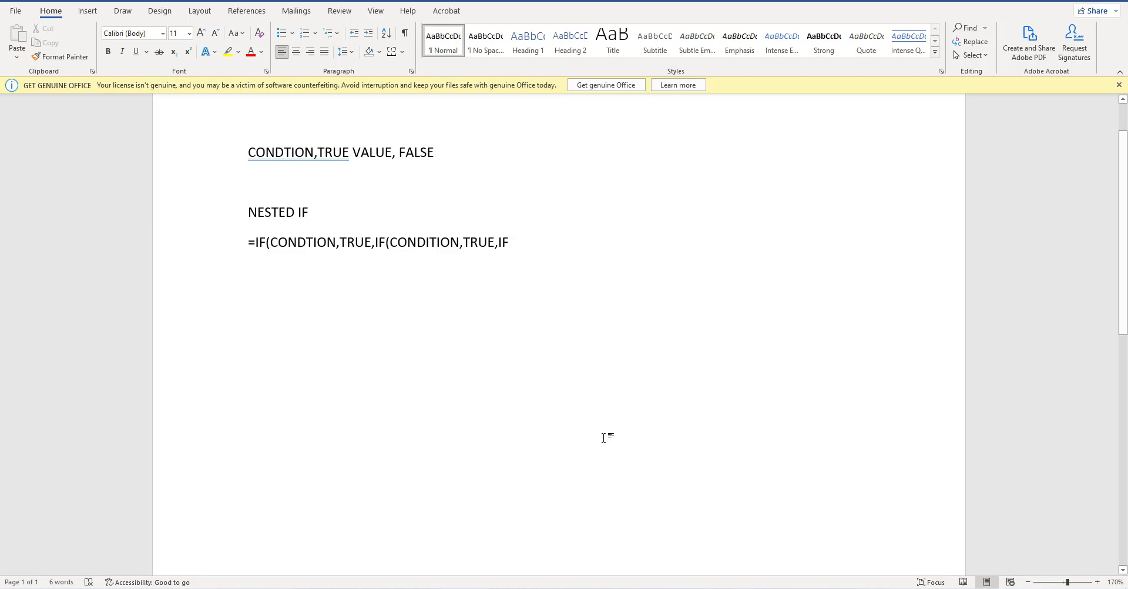
Select cell E2 in the Excel score sheet and return to the Word notes.
{"action": "left_click", "coordinate": [694, 587]}
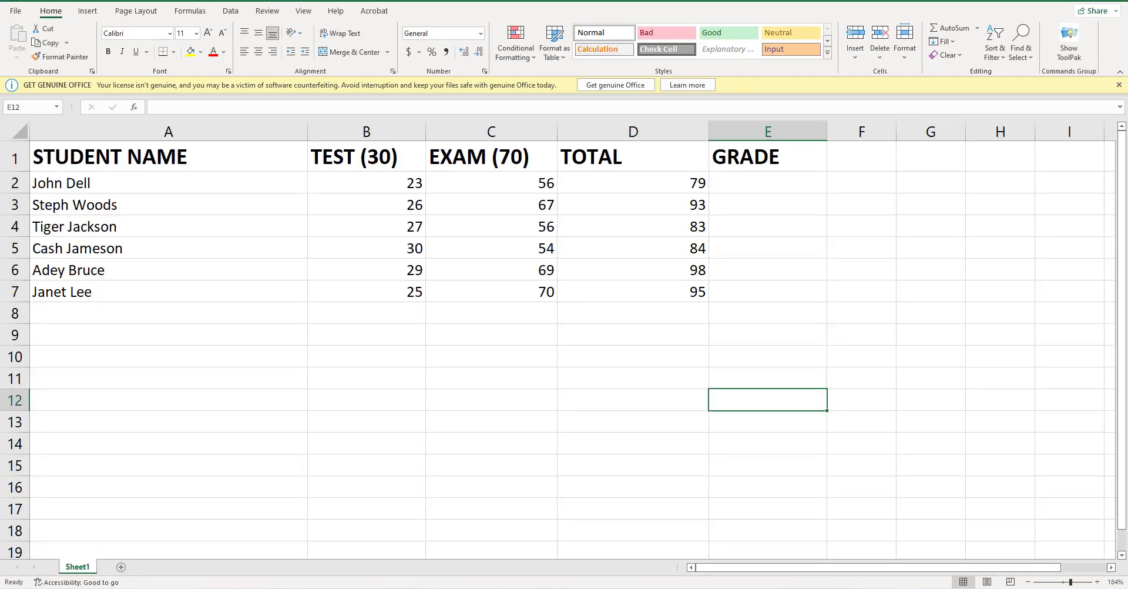
{"action": "left_click", "coordinate": [767, 186]}
{"action": "left_click", "coordinate": [683, 587]}
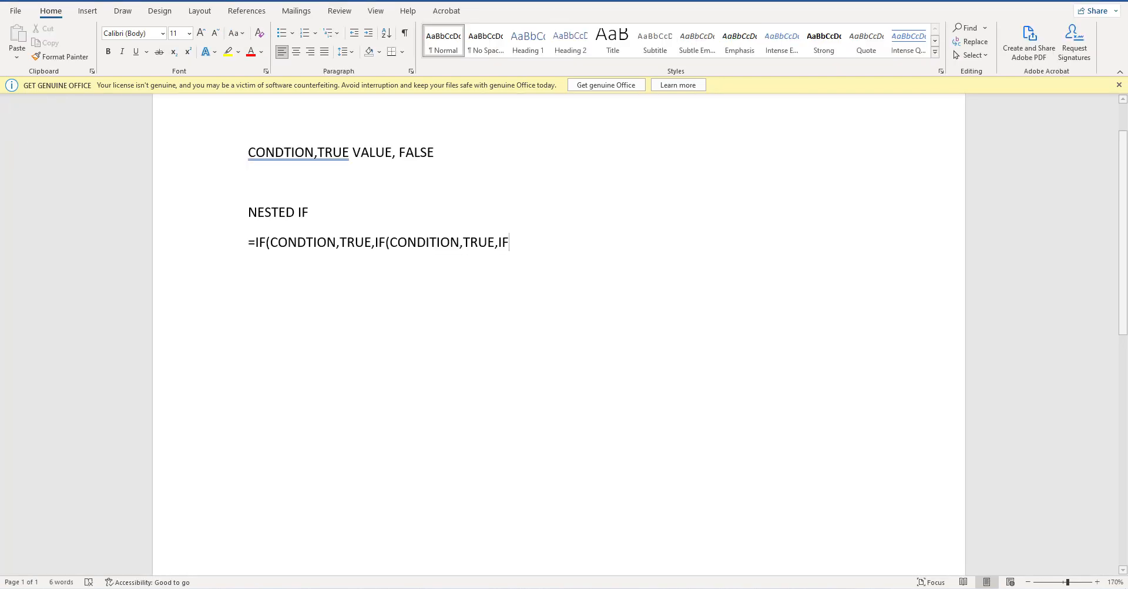
Leave an empty line below the nested IF pattern and add the grade lines "F – BELOW 40" and "E – BELOW 45".
{"action": "key", "text": "Return"}
{"action": "key", "text": "Return"}
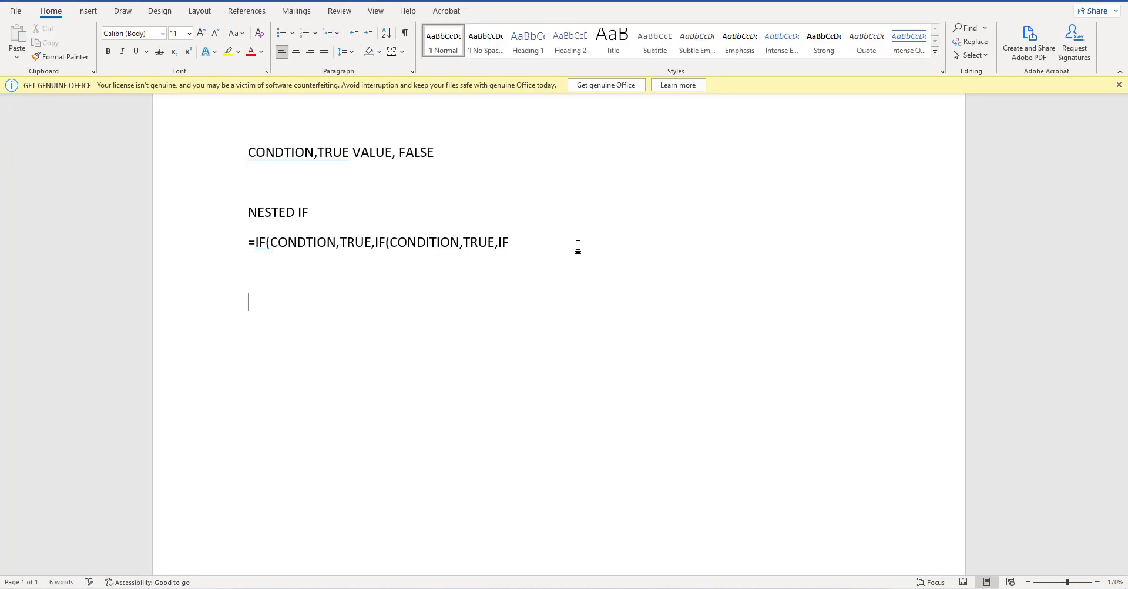
{"action": "type", "text": "A"}
{"action": "key", "text": "BackSpace"}
{"action": "type", "text": "F - BELOW 40"}
{"action": "key", "text": "Return"}
{"action": "type", "text": "E - BELOW 45"}
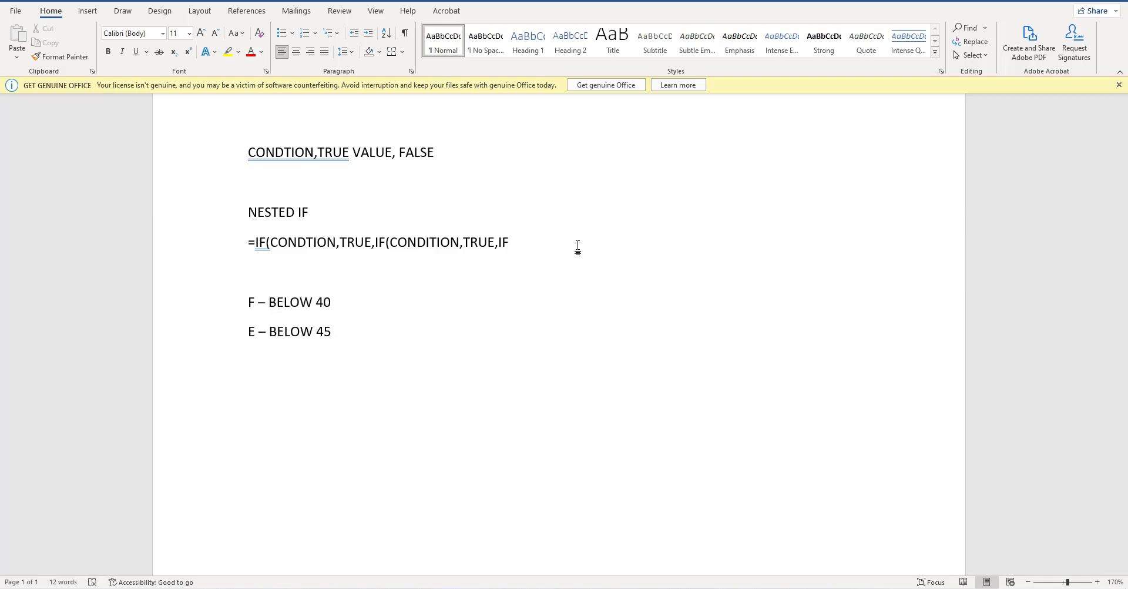
Add the grade lines "D – BEL 50" and "C – BELOW 70" beneath the E line.
{"action": "key", "text": "Return"}
{"action": "type", "text": "D -"}
{"action": "type", "text": " BEL 50"}
{"action": "key", "text": "Return"}
{"action": "type", "text": "C - BELOW"}
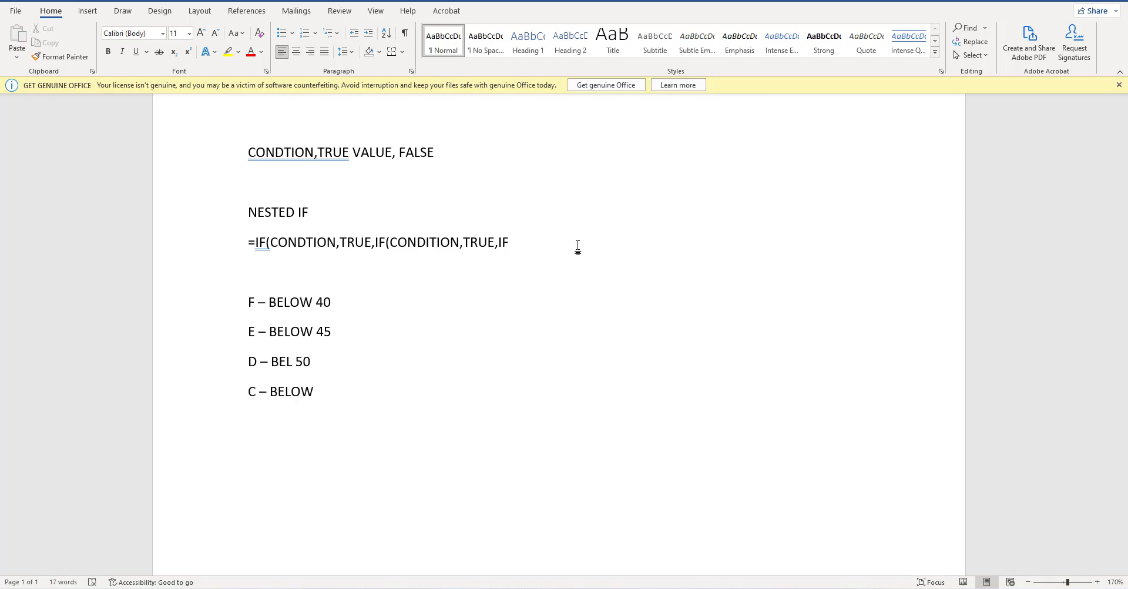
{"action": "type", "text": " 70"}
Add the grade lines "B – BELOW 79" and "A – BELOW 101", and return to the Excel score sheet.
{"action": "key", "text": "Return"}
{"action": "type", "text": "B - BELOW"}
{"action": "type", "text": " 79"}
{"action": "key", "text": "Return"}
{"action": "type", "text": "A - BELOW"}
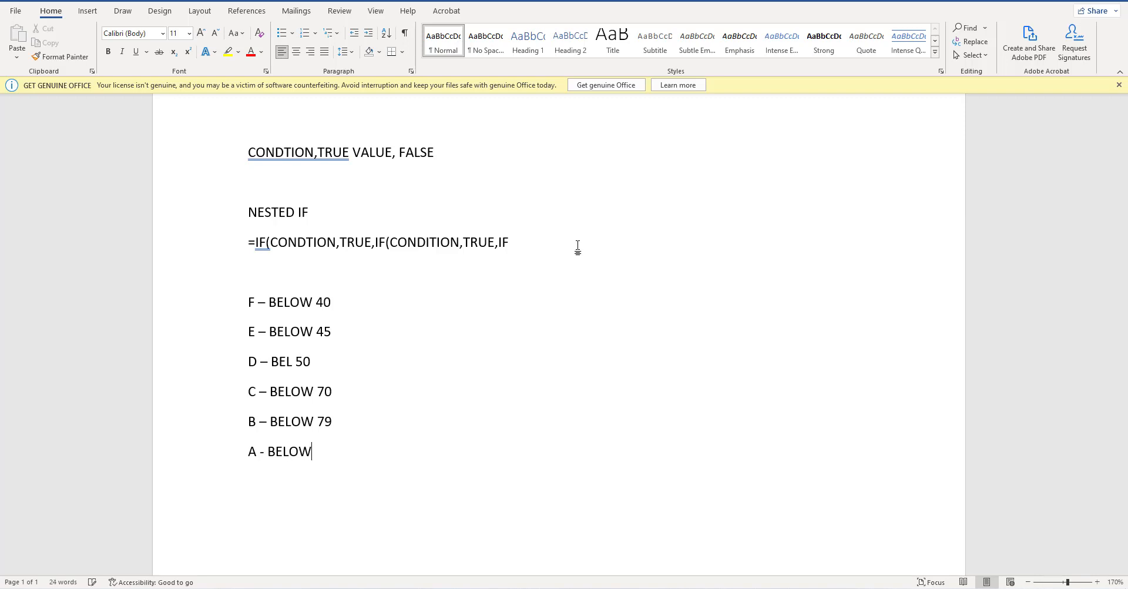
{"action": "type", "text": " 101"}
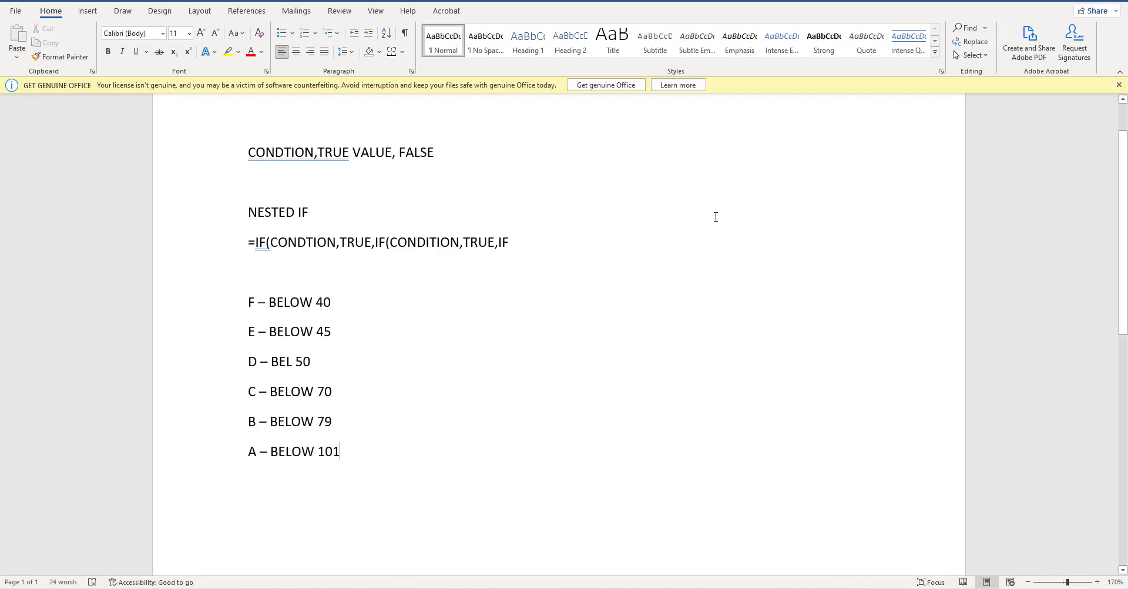
{"action": "left_click", "coordinate": [695, 588]}
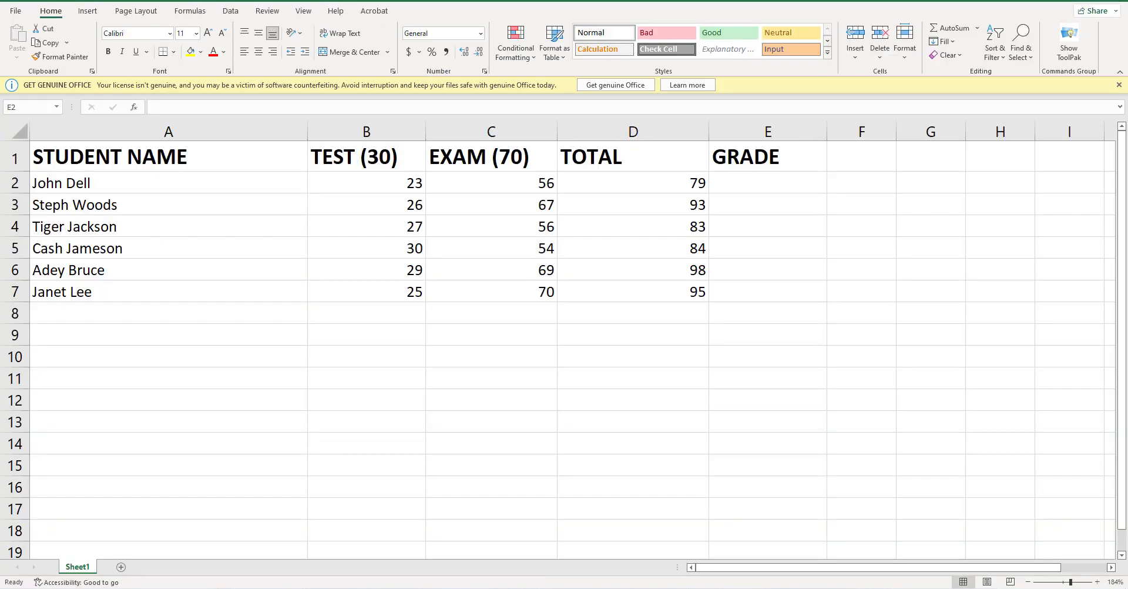
{"action": "type", "text": "="}
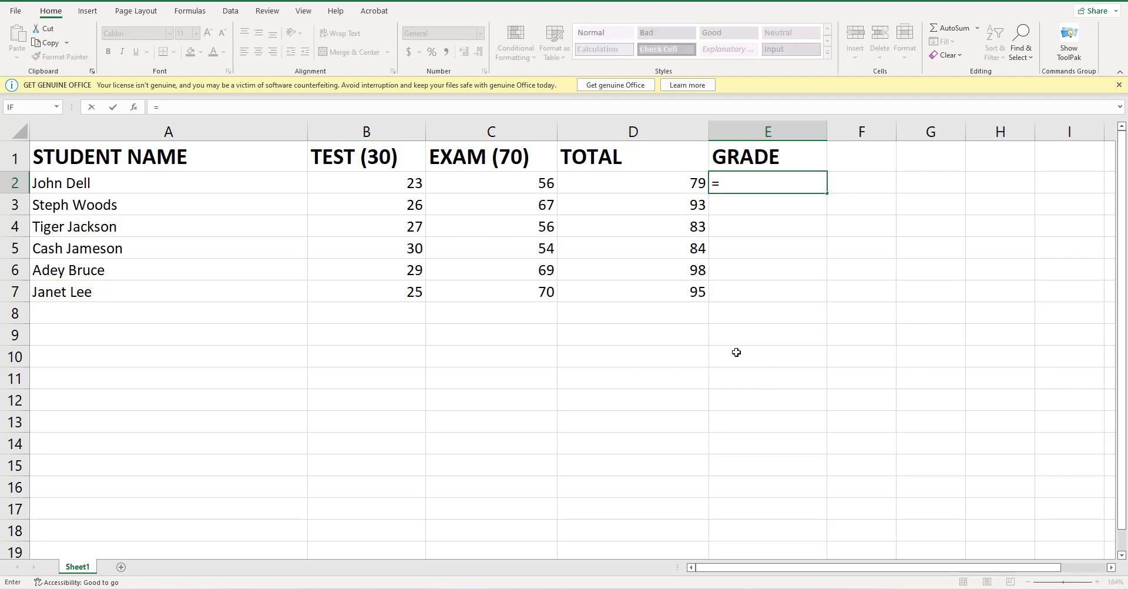
{"action": "type", "text": "IF("}
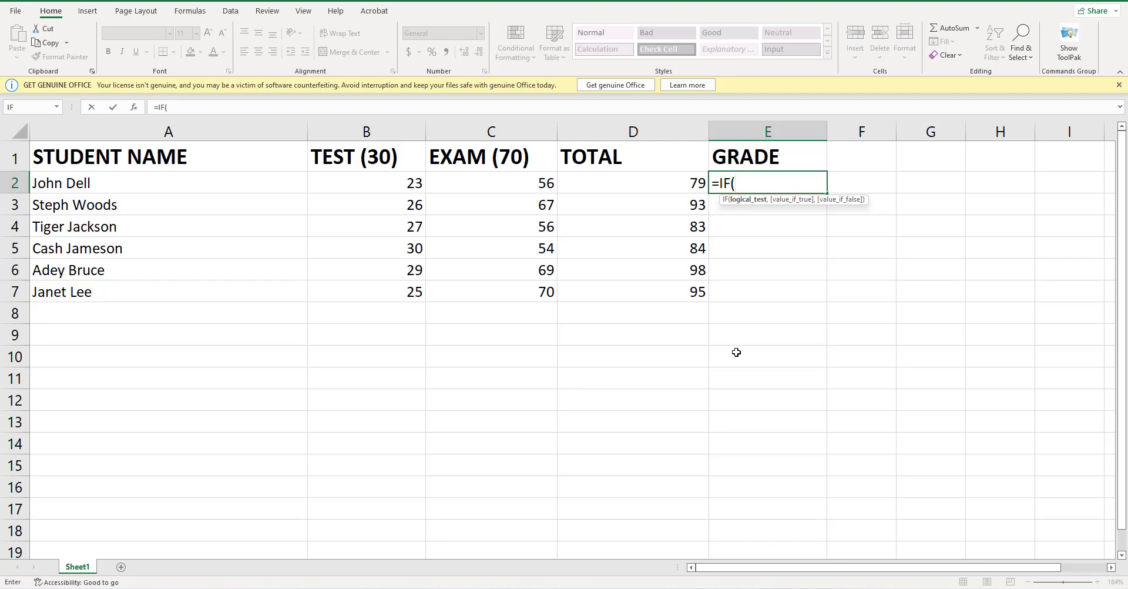
{"action": "type", "text": "D2"}
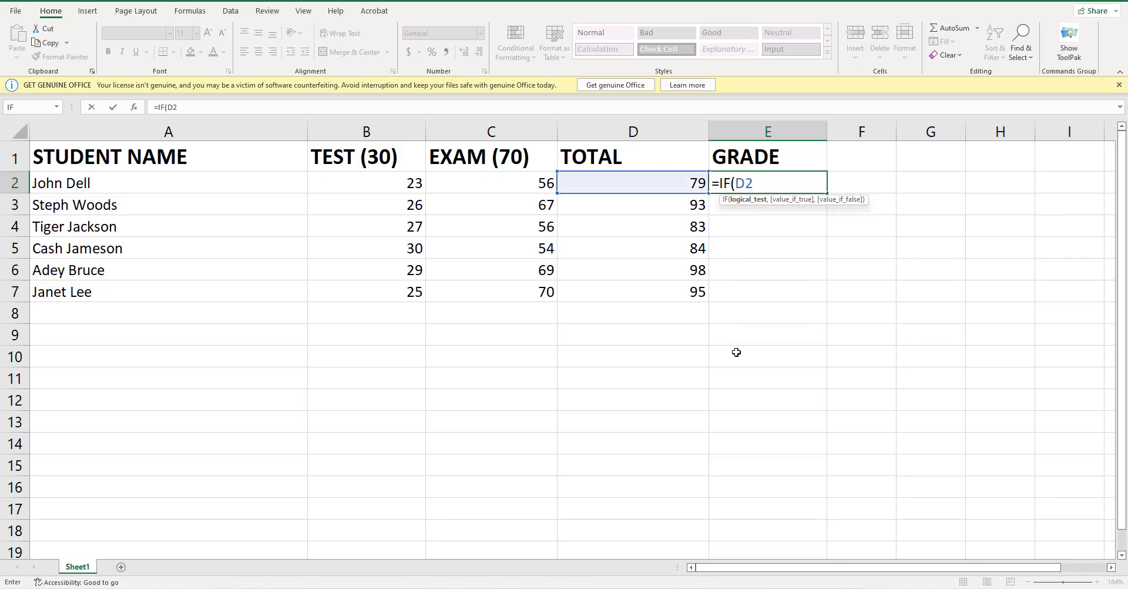
{"action": "type", "text": "<40,"}
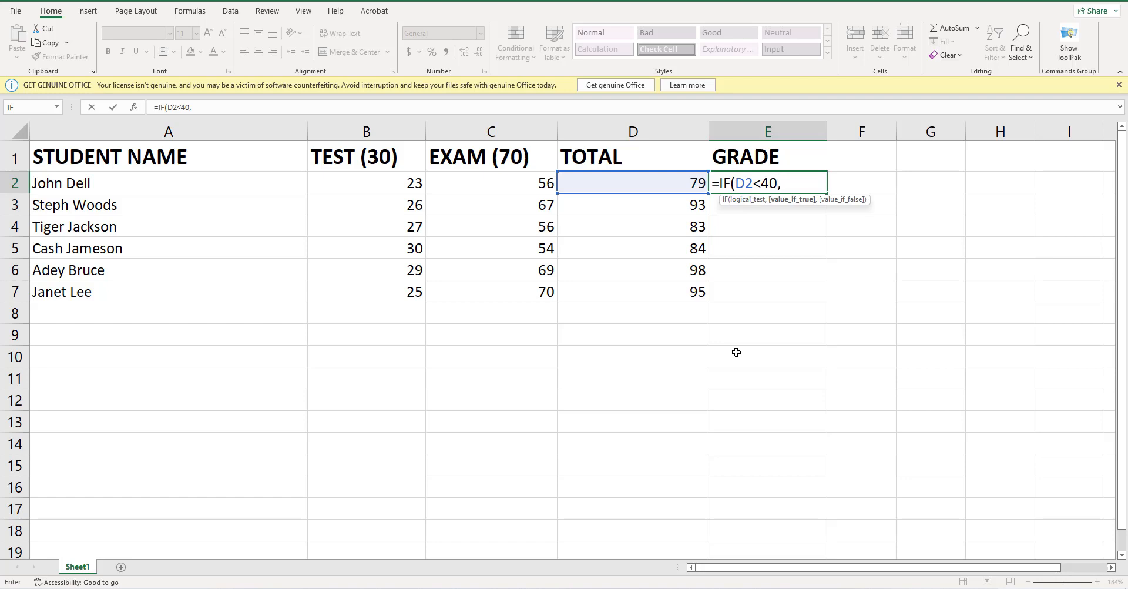
{"action": "type", "text": "\"\""}
{"action": "key", "text": "Left"}
{"action": "key", "text": "Right"}
{"action": "key", "text": "Delete"}
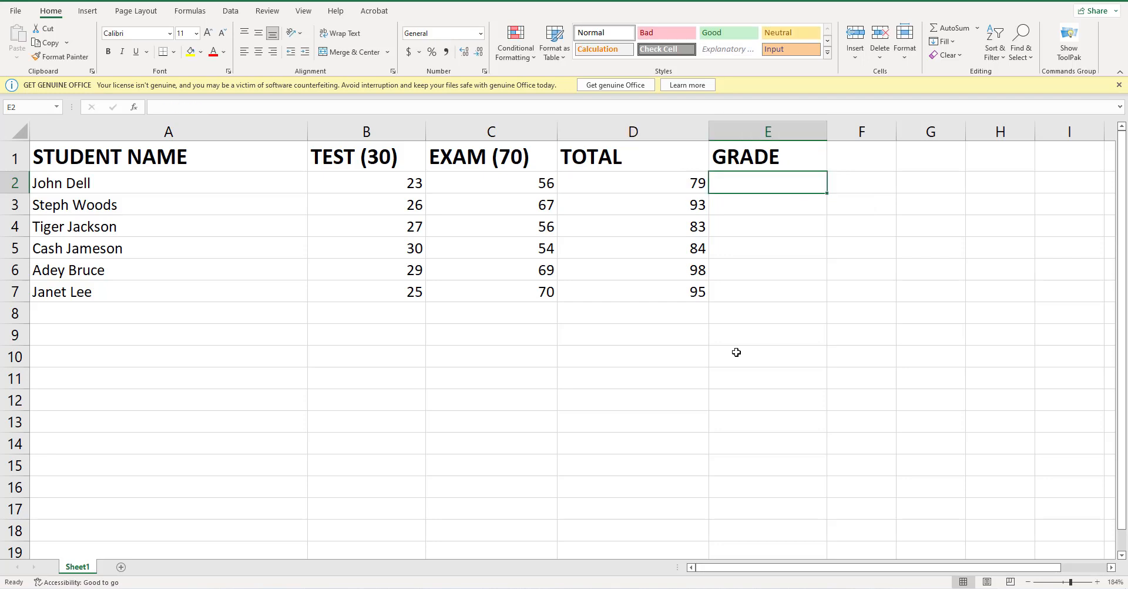
Start the grade formula in cell E2 with =IF(D2<40,"F", for the lowest grade.
{"action": "double_click", "coordinate": [771, 184]}
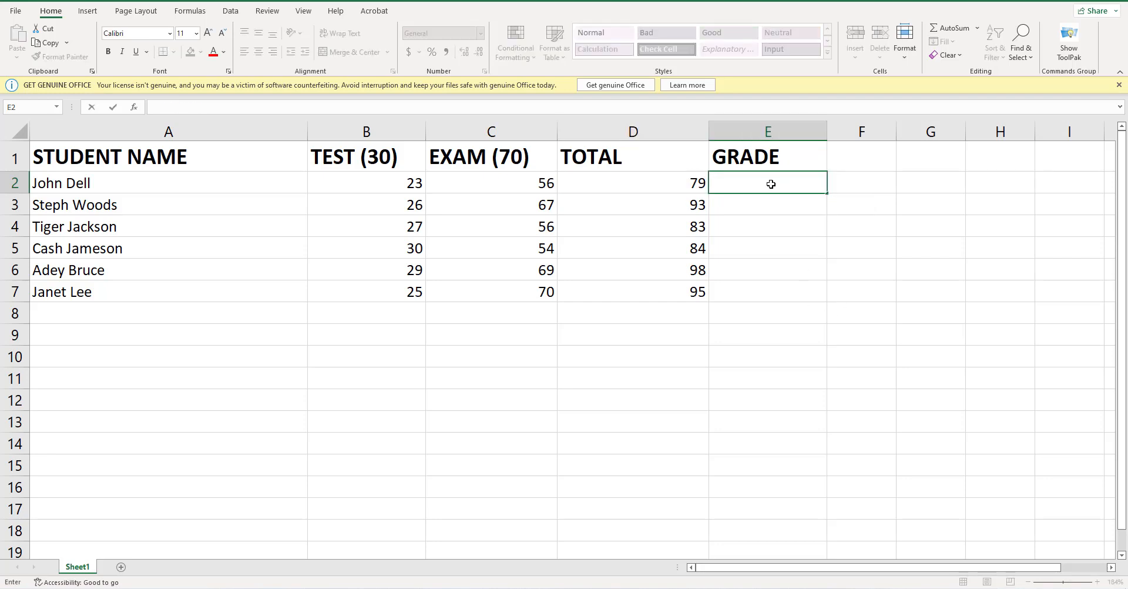
{"action": "type", "text": "=IF("}
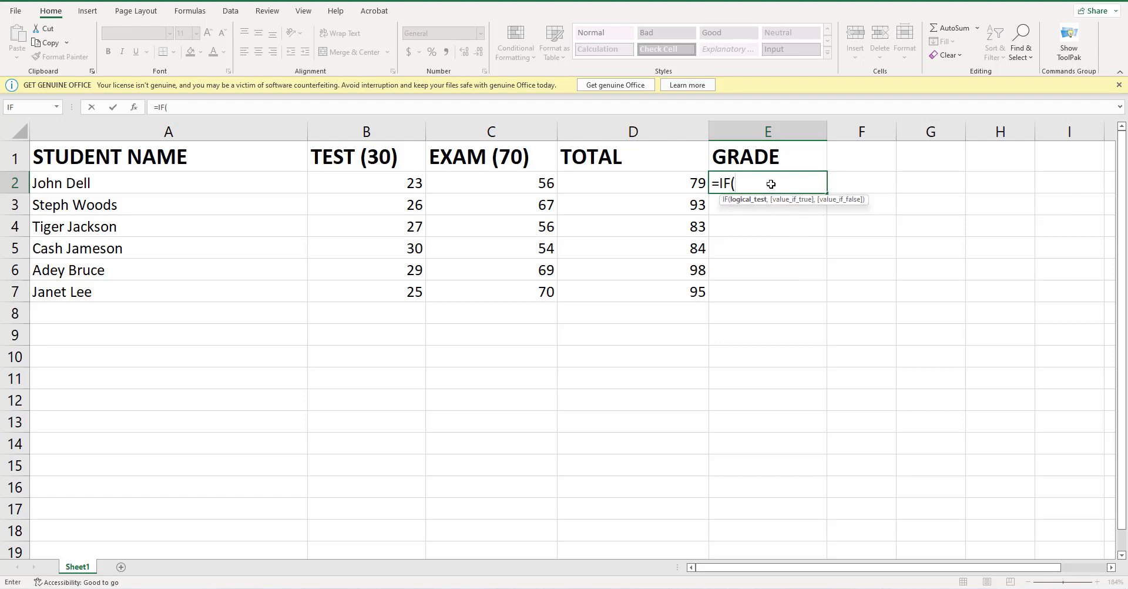
{"action": "type", "text": "D2<"}
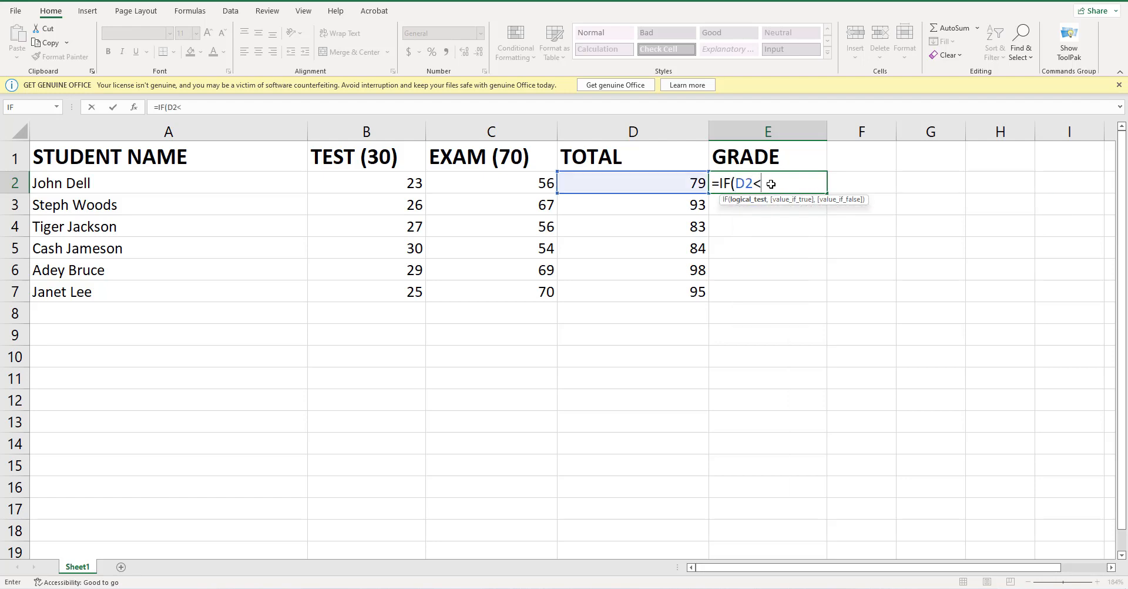
{"action": "type", "text": "40,"}
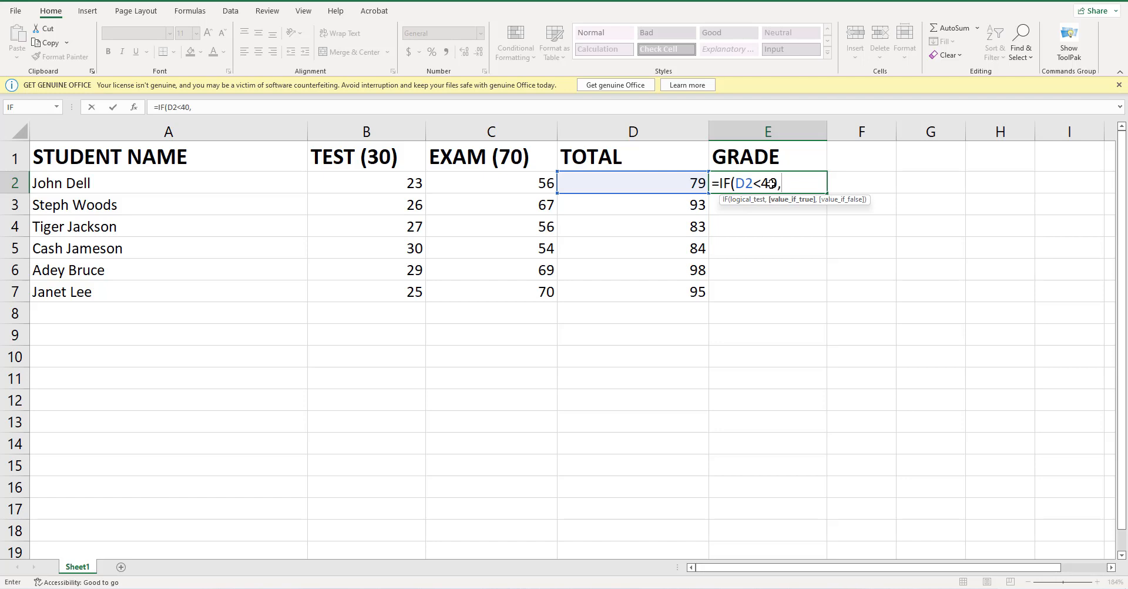
{"action": "type", "text": "\"F\","}
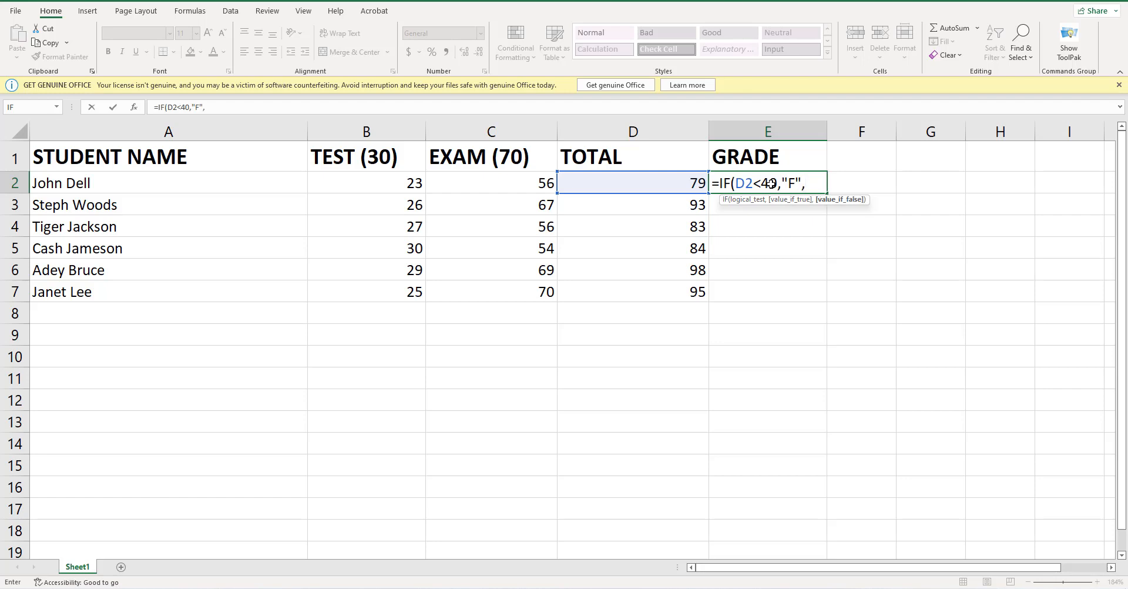
Nest a second condition, IF(D2<45,"E", as the value if false in the E2 formula.
{"action": "type", "text": "IF("}
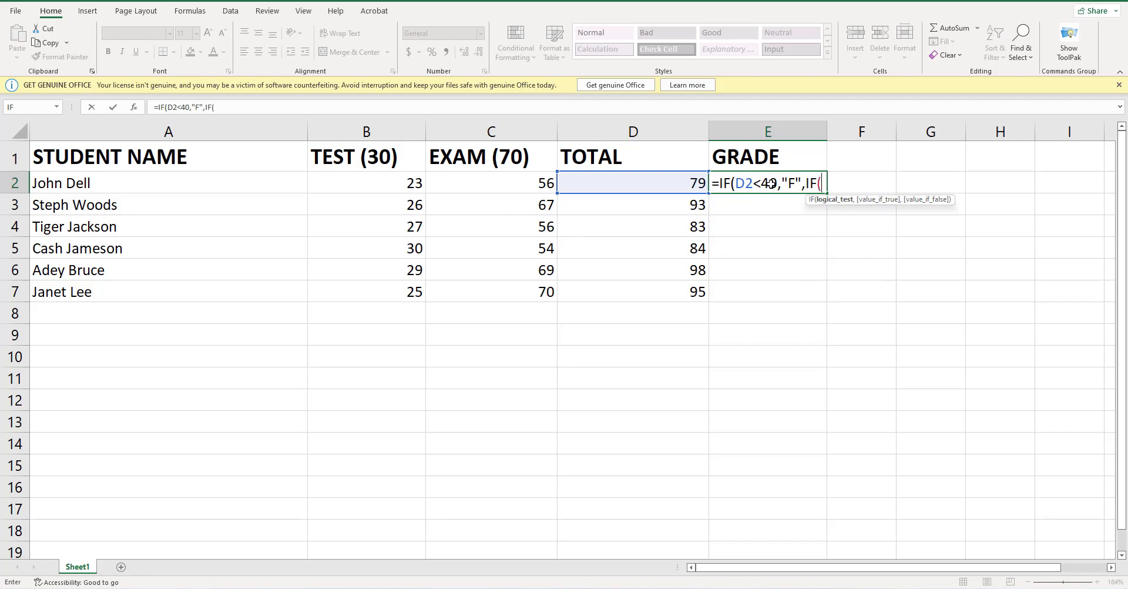
{"action": "type", "text": "D2<"}
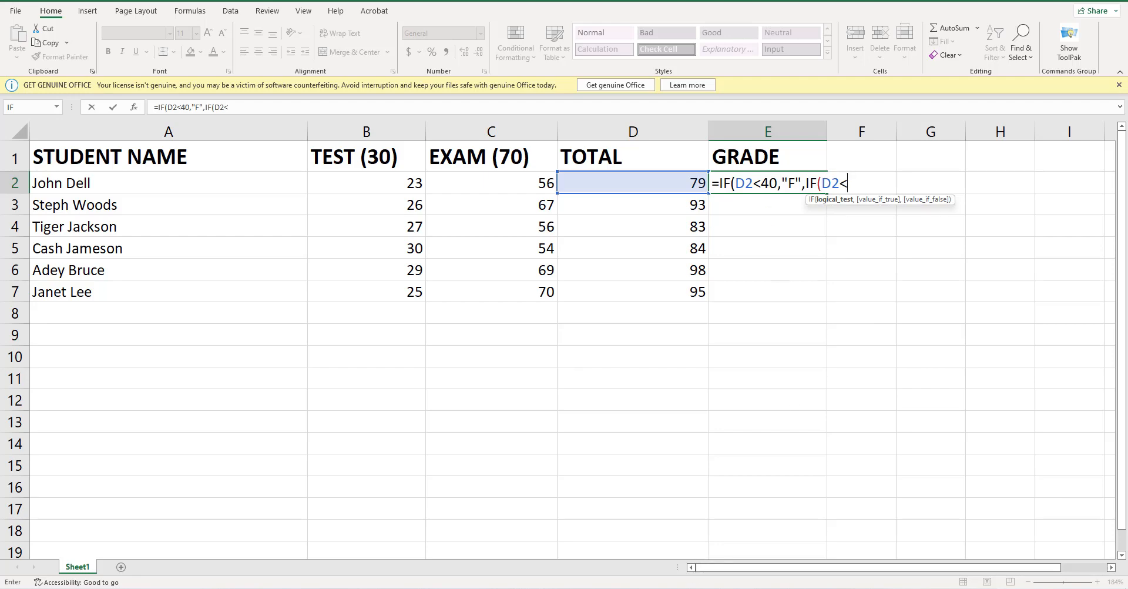
{"action": "left_click", "coordinate": [684, 587]}
{"action": "left_click", "coordinate": [685, 587]}
{"action": "type", "text": "45,"}
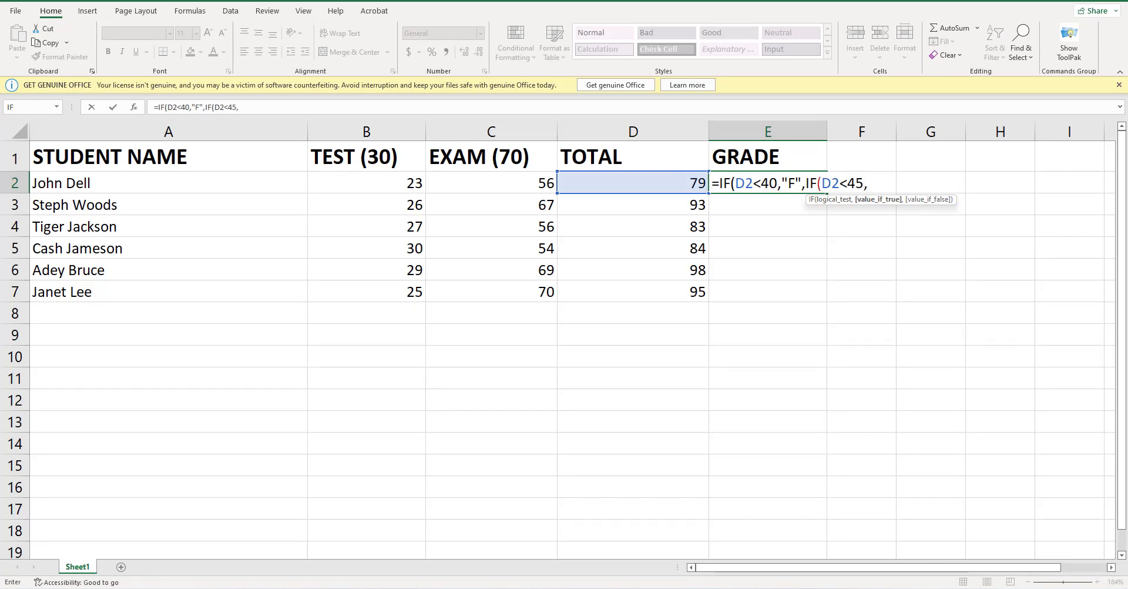
{"action": "type", "text": "\"E\","}
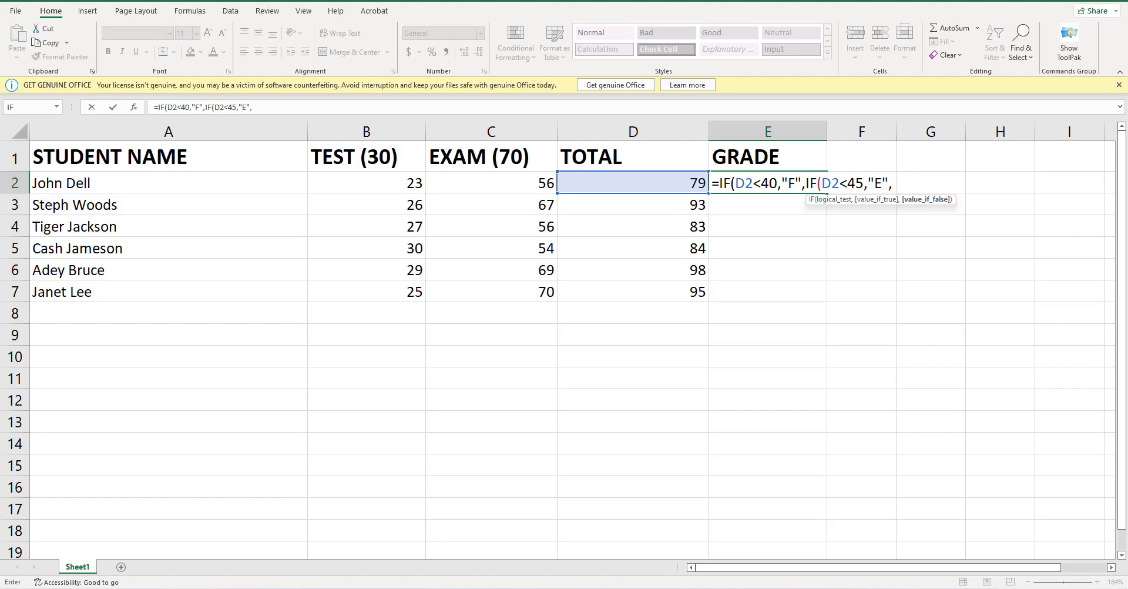
Nest a third condition, IF(D2<50,"D", as the value if false in the E2 formula.
{"action": "type", "text": "IF"}
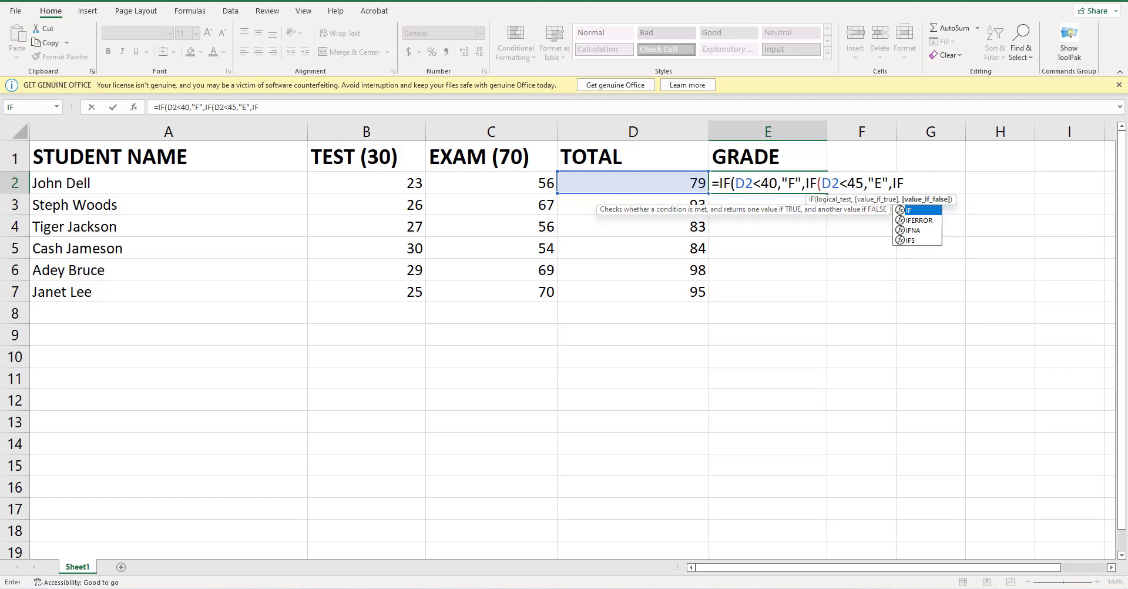
{"action": "type", "text": "("}
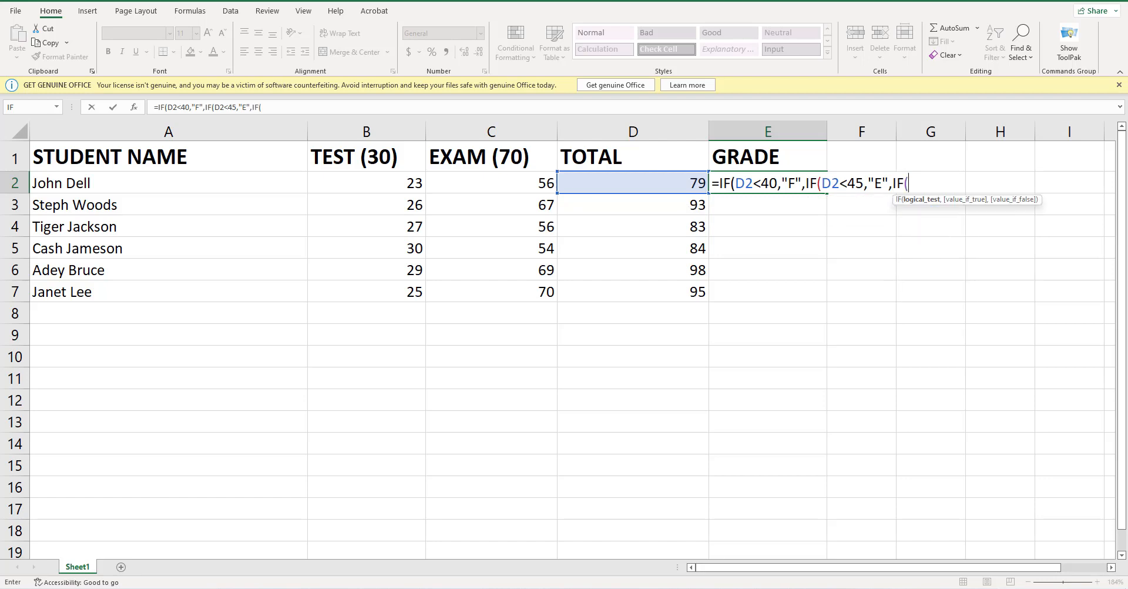
{"action": "type", "text": "D2<"}
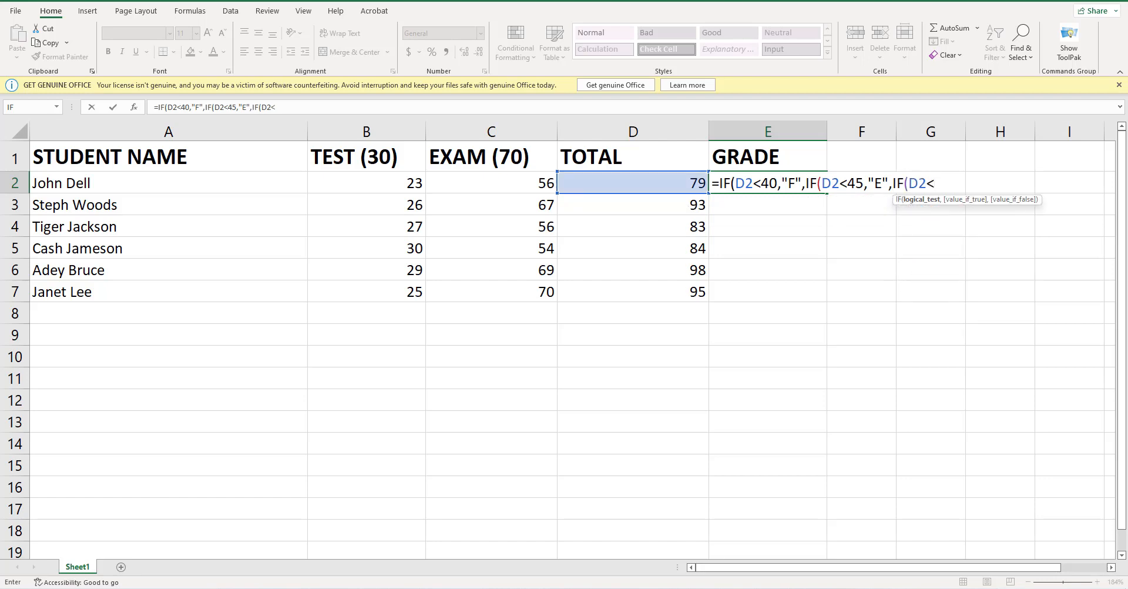
{"action": "key", "text": "alt+Tab"}
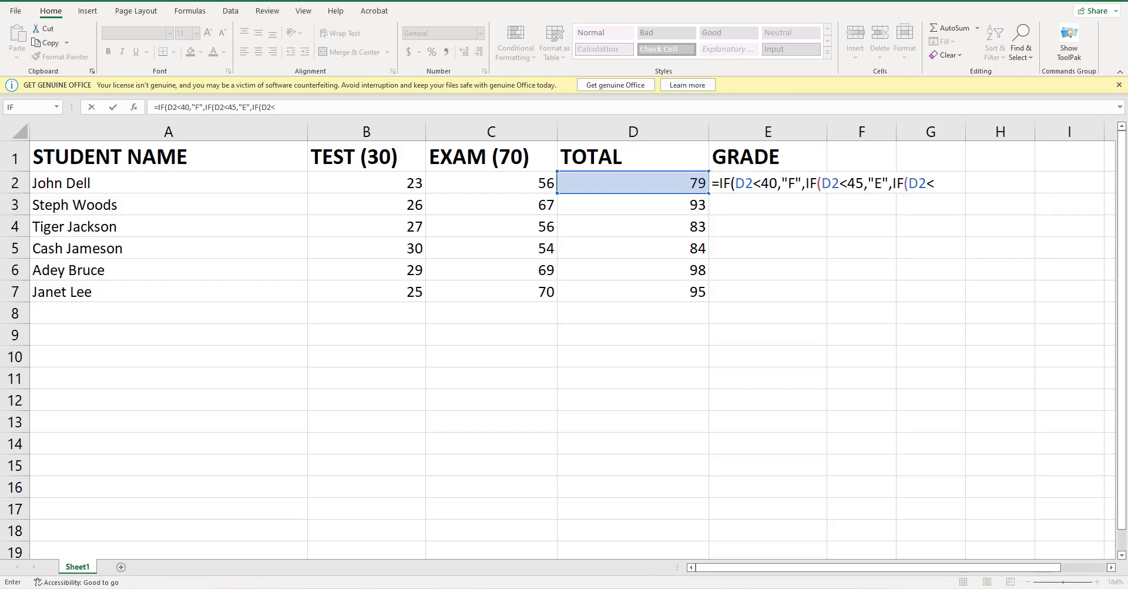
{"action": "key", "text": "alt+Tab"}
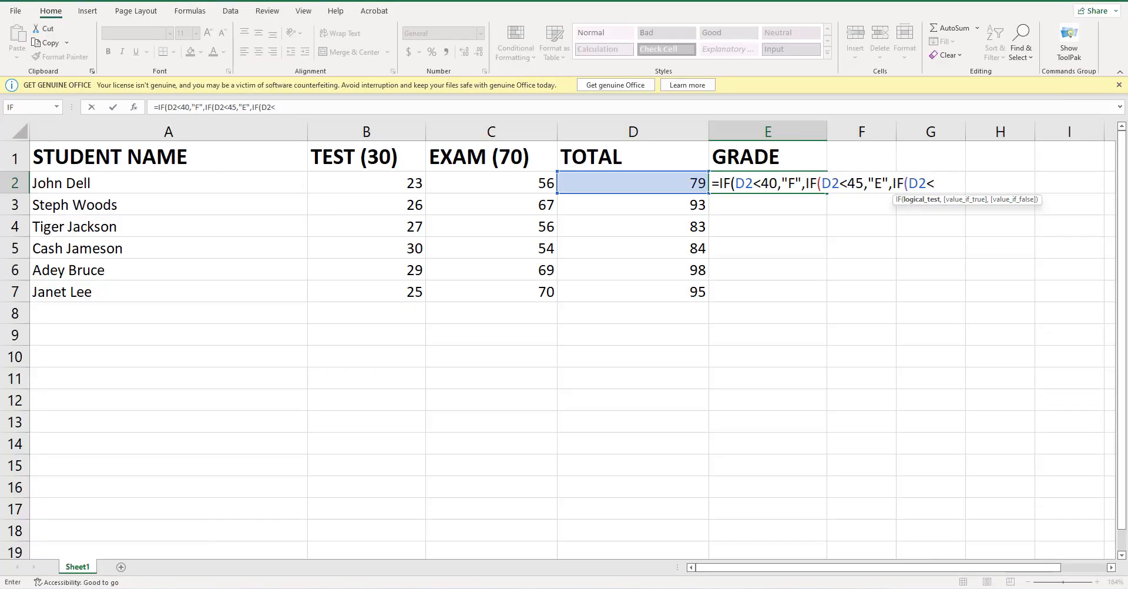
{"action": "type", "text": "50"}
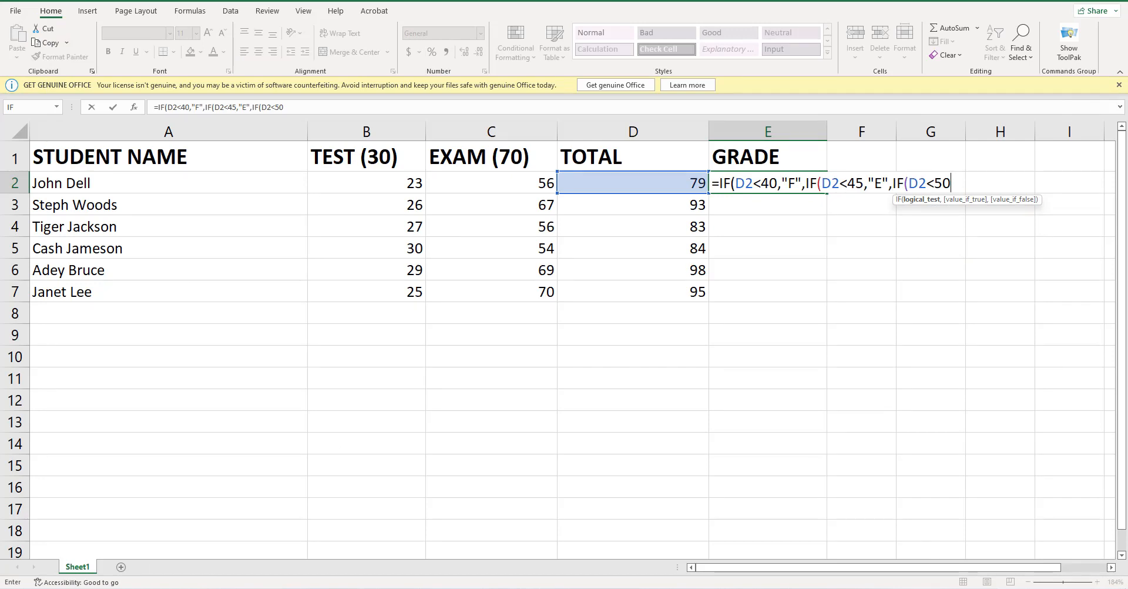
{"action": "type", "text": ",\""}
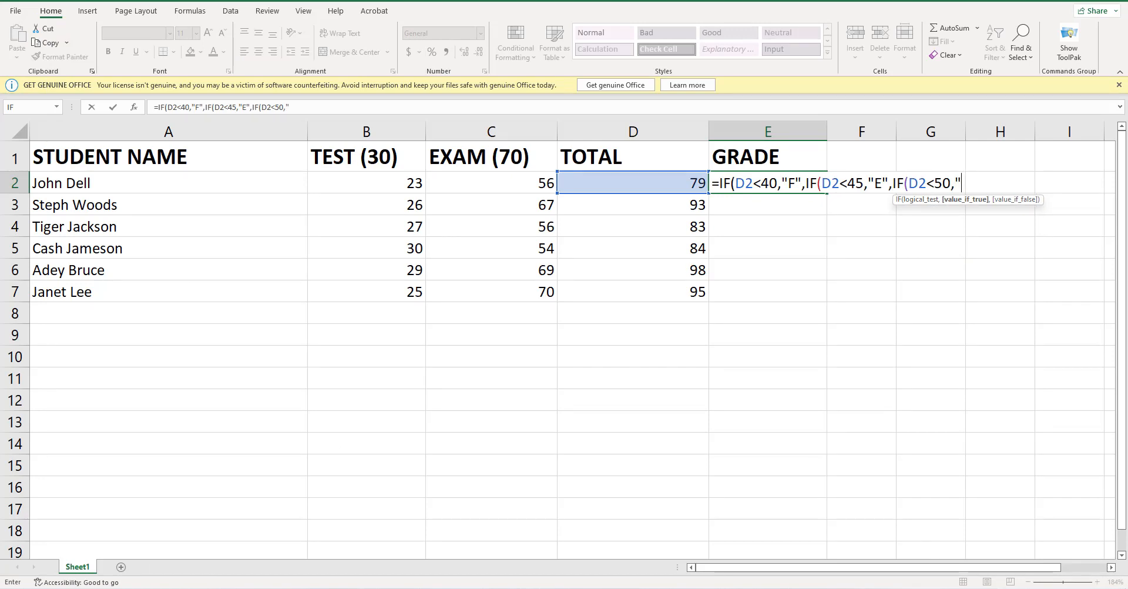
{"action": "type", "text": "D\","}
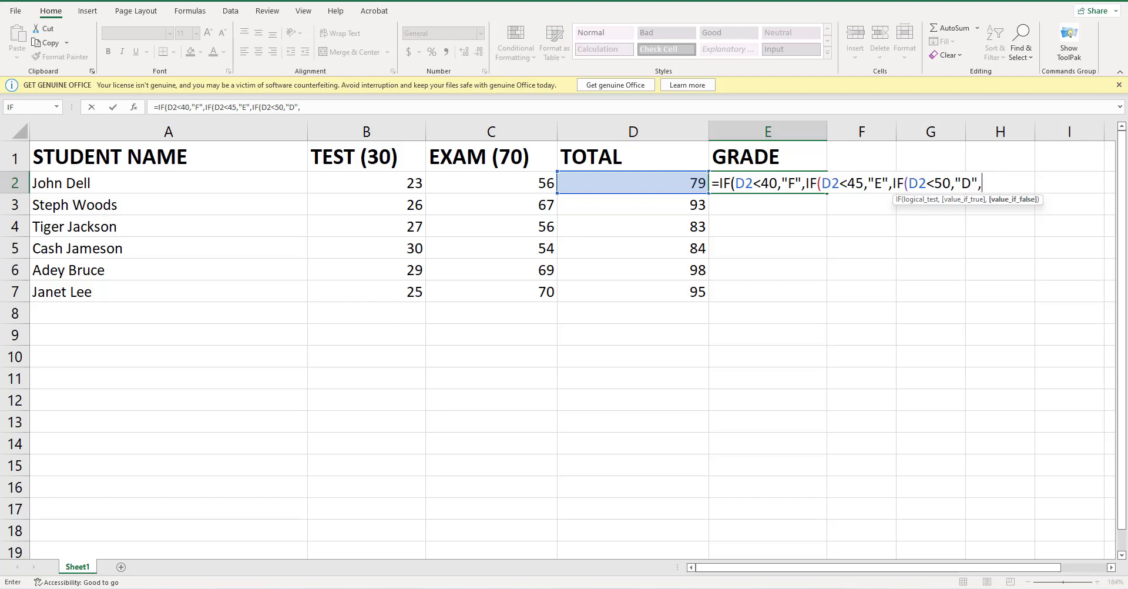
Nest a fourth condition, IF(D2<70,"C", in the E2 formula after checking the C boundary in the Word notes.
{"action": "type", "text": "IF"}
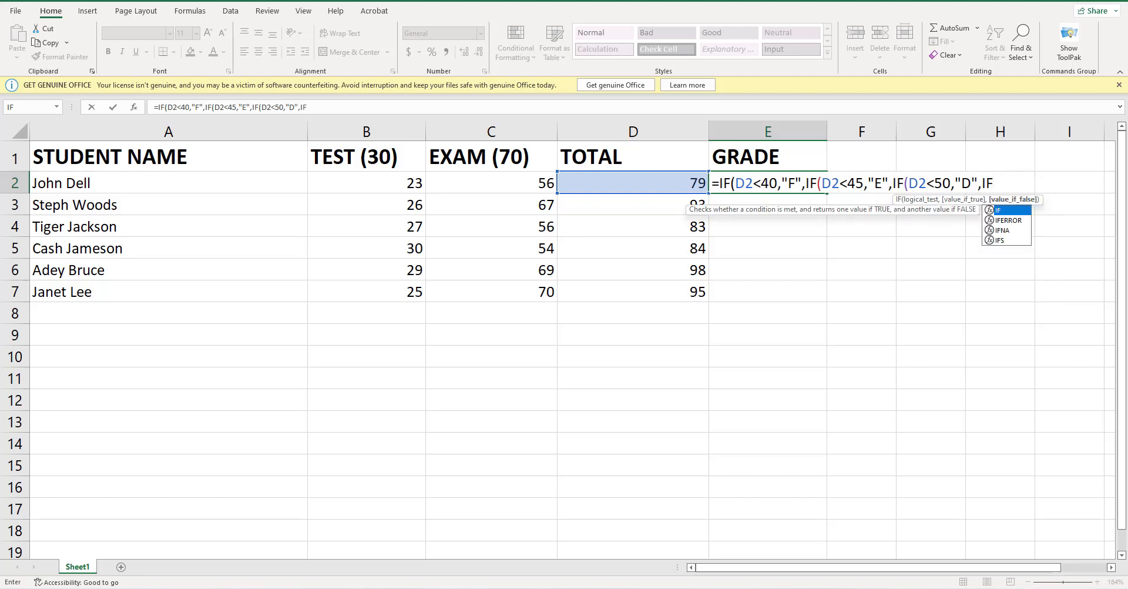
{"action": "type", "text": "("}
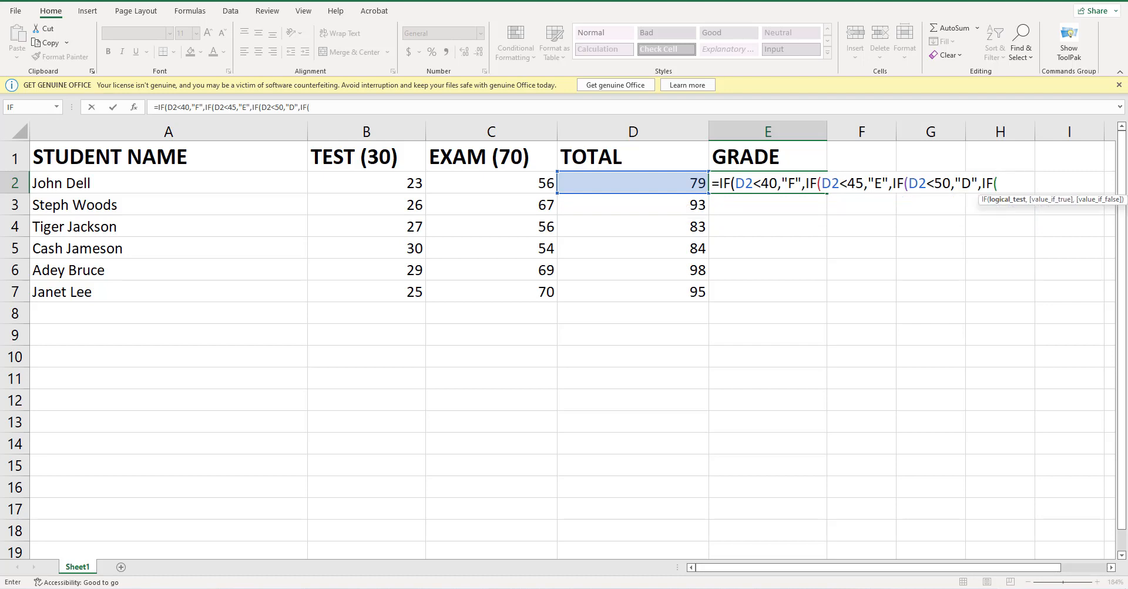
{"action": "key", "text": "alt+Tab"}
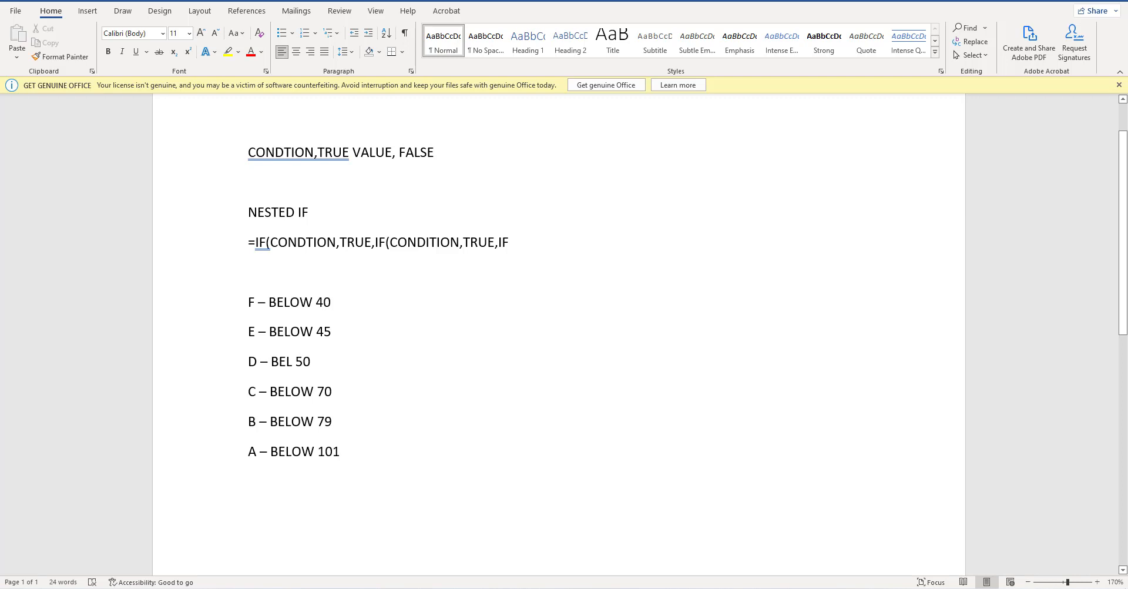
{"action": "key", "text": "alt+Tab"}
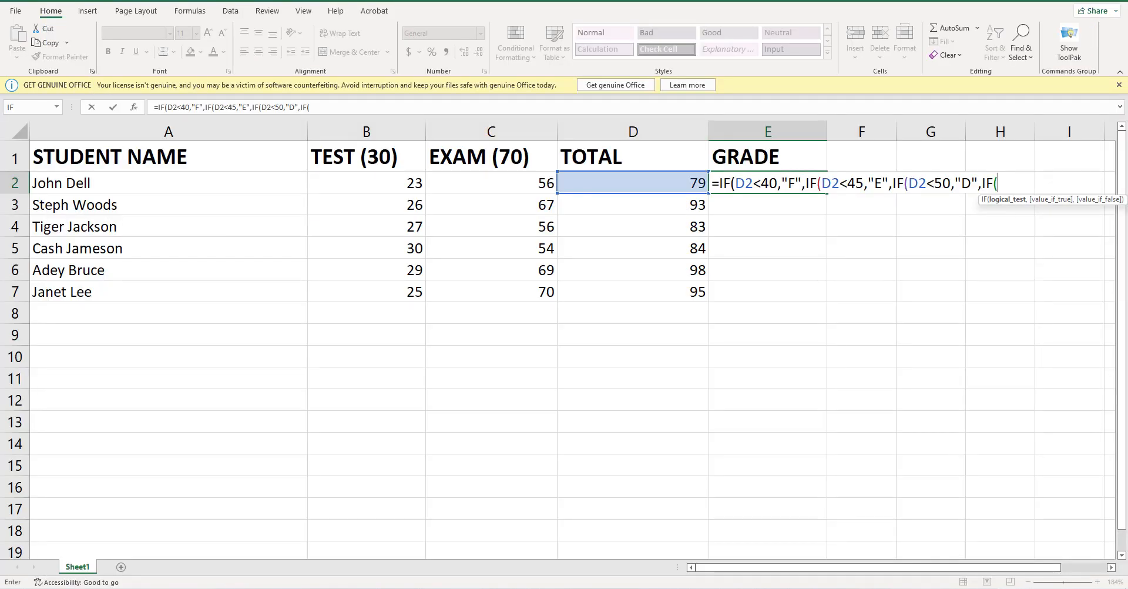
{"action": "type", "text": "D2<"}
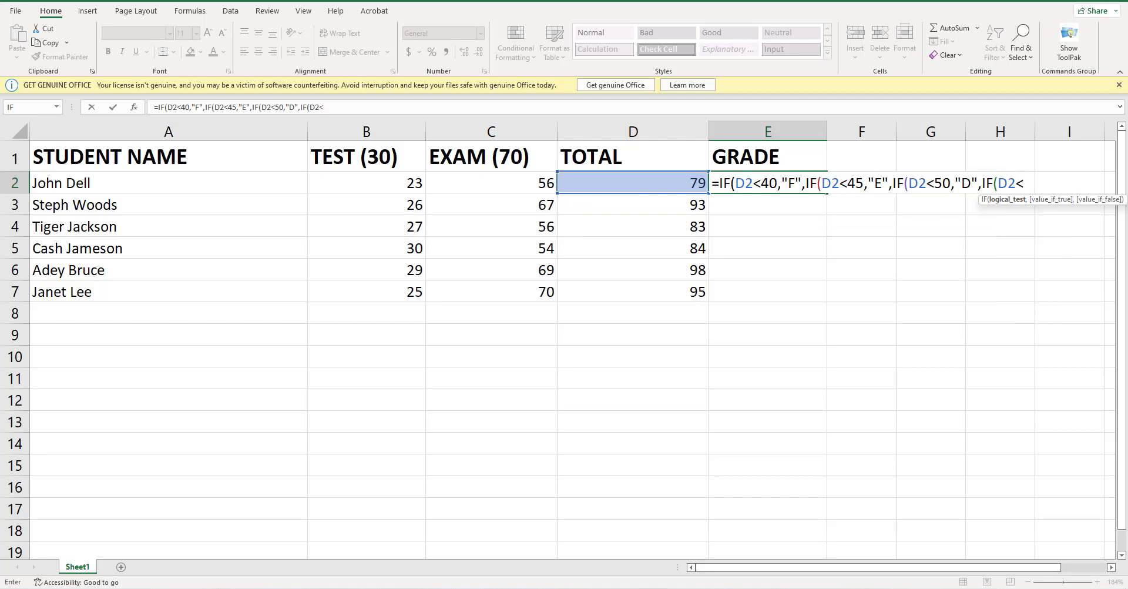
{"action": "type", "text": "70,"}
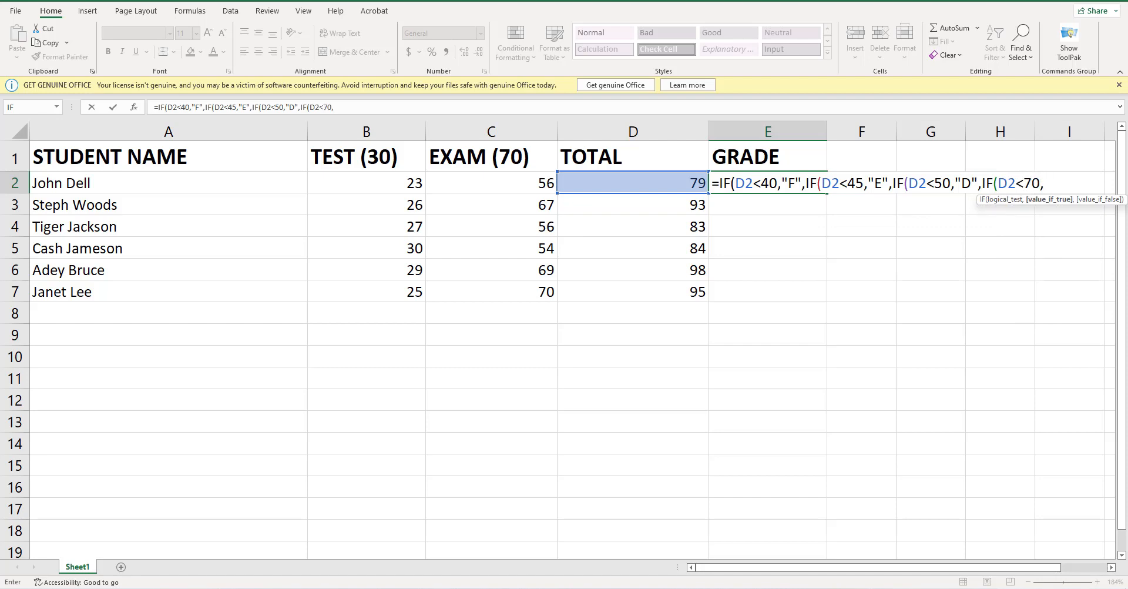
{"action": "type", "text": "\"c"}
{"action": "key", "text": "BackSpace"}
{"action": "type", "text": "C\","}
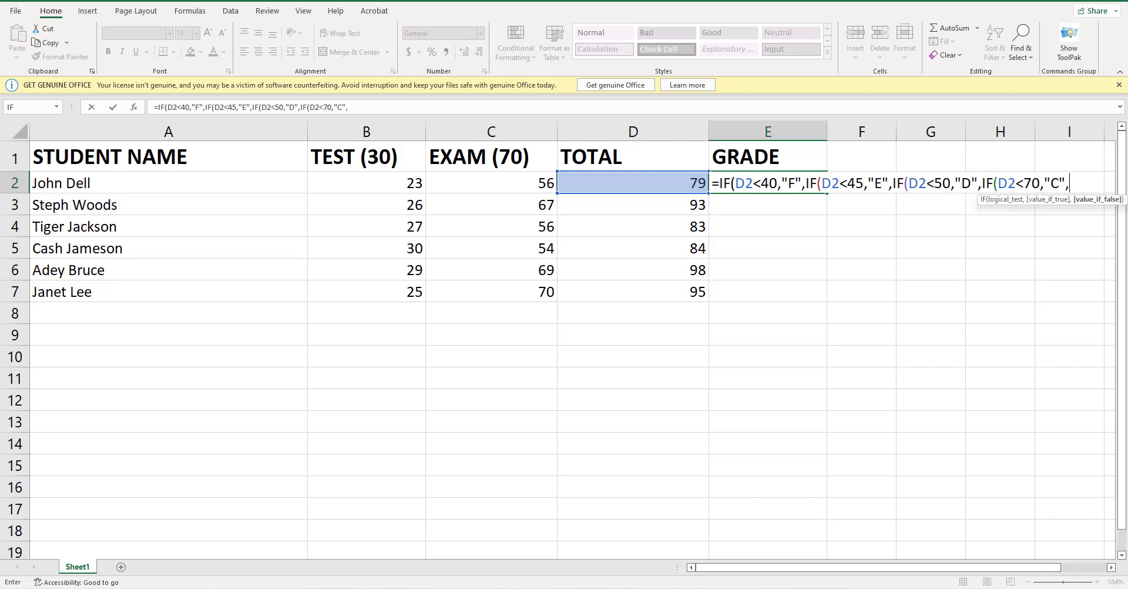
Nest a fifth condition, IF(D2<79,"B", in the E2 formula, checking the B boundary in the Word notes.
{"action": "type", "text": "IF("}
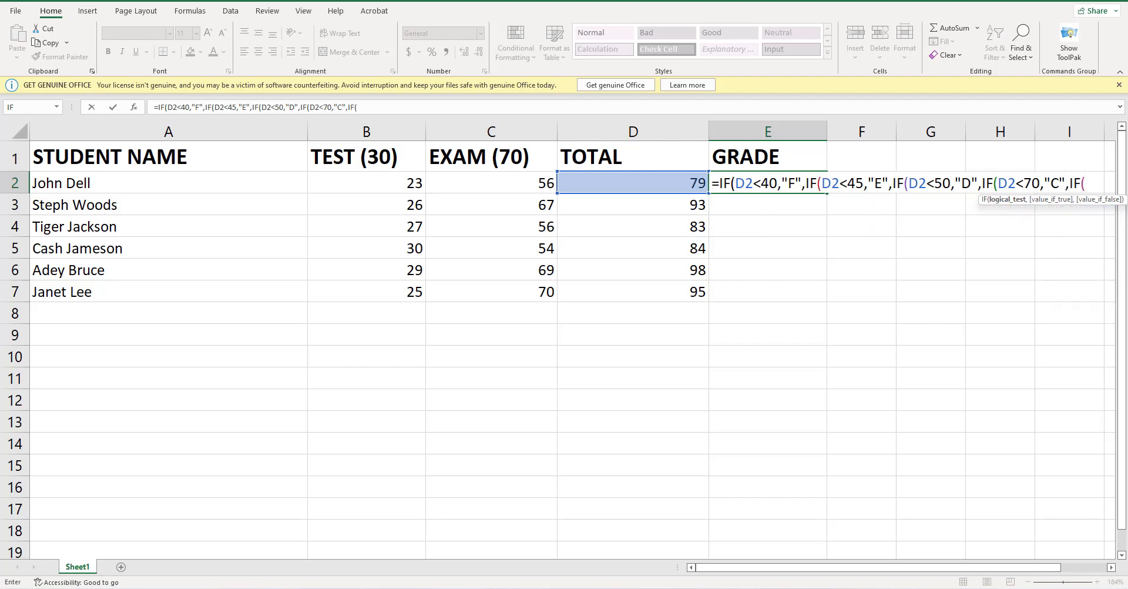
{"action": "type", "text": "D2"}
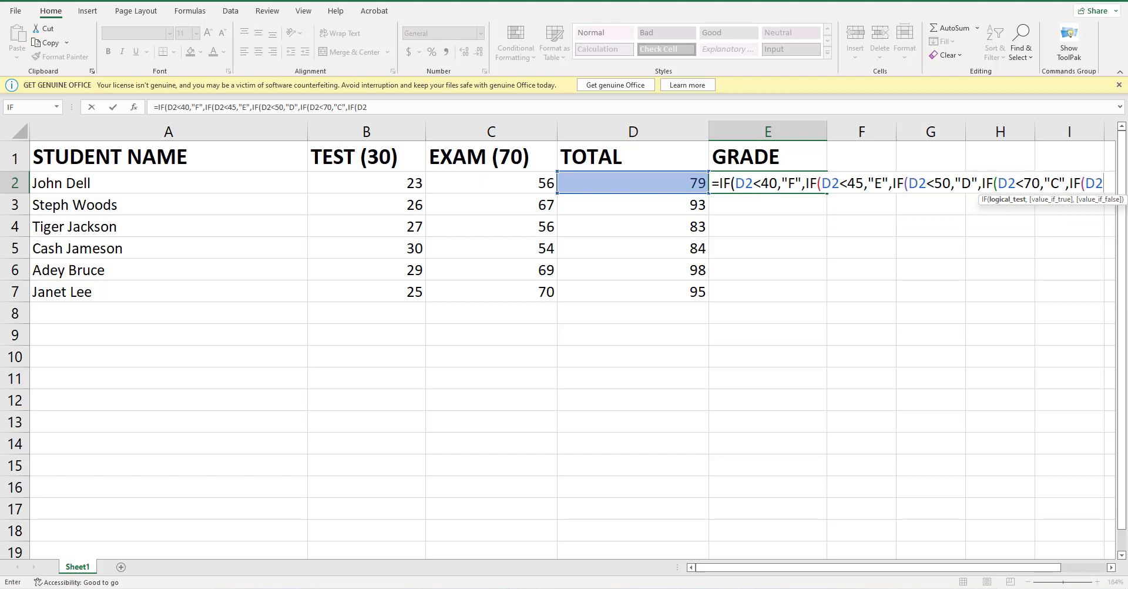
{"action": "type", "text": "<"}
{"action": "key", "text": "alt+Tab"}
{"action": "key", "text": "alt+Tab"}
{"action": "type", "text": "79"}
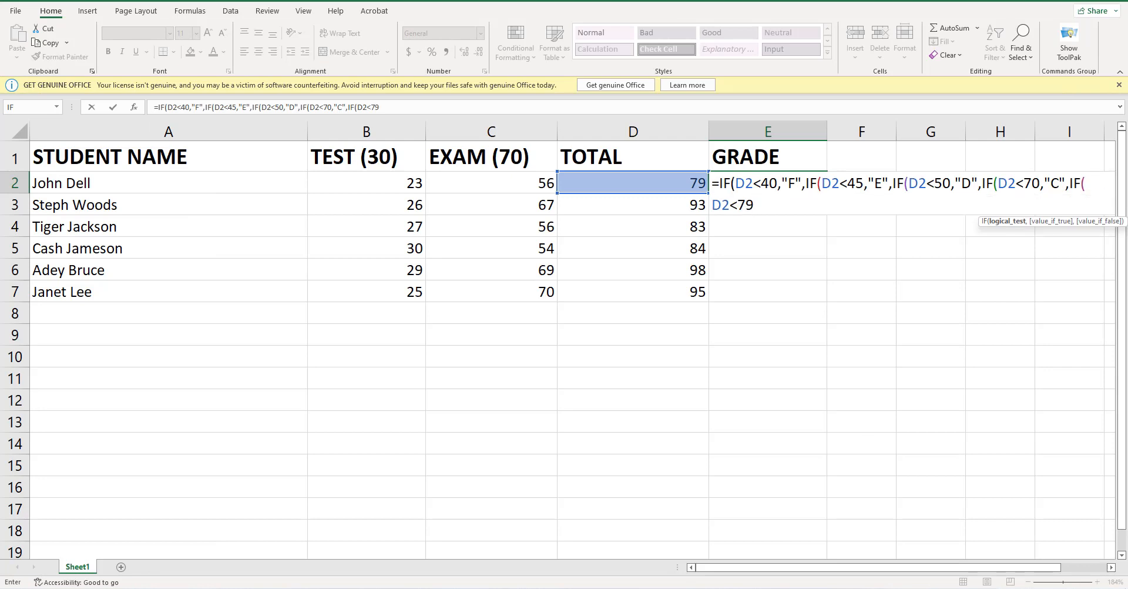
{"action": "type", "text": ",\""}
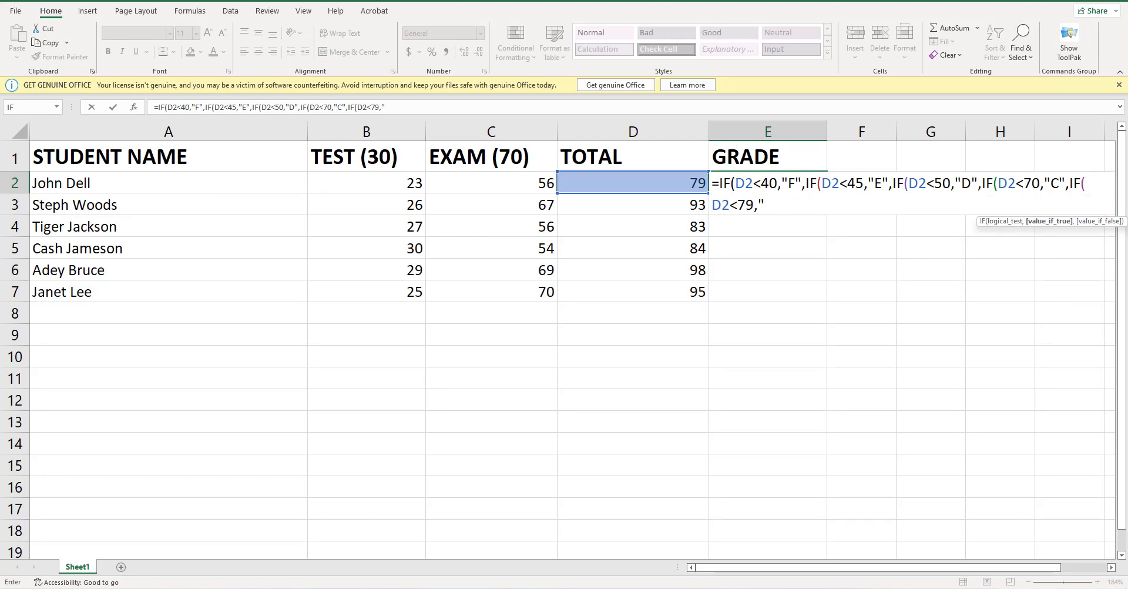
{"action": "type", "text": "b"}
{"action": "key", "text": "BackSpace"}
{"action": "type", "text": "B\""}
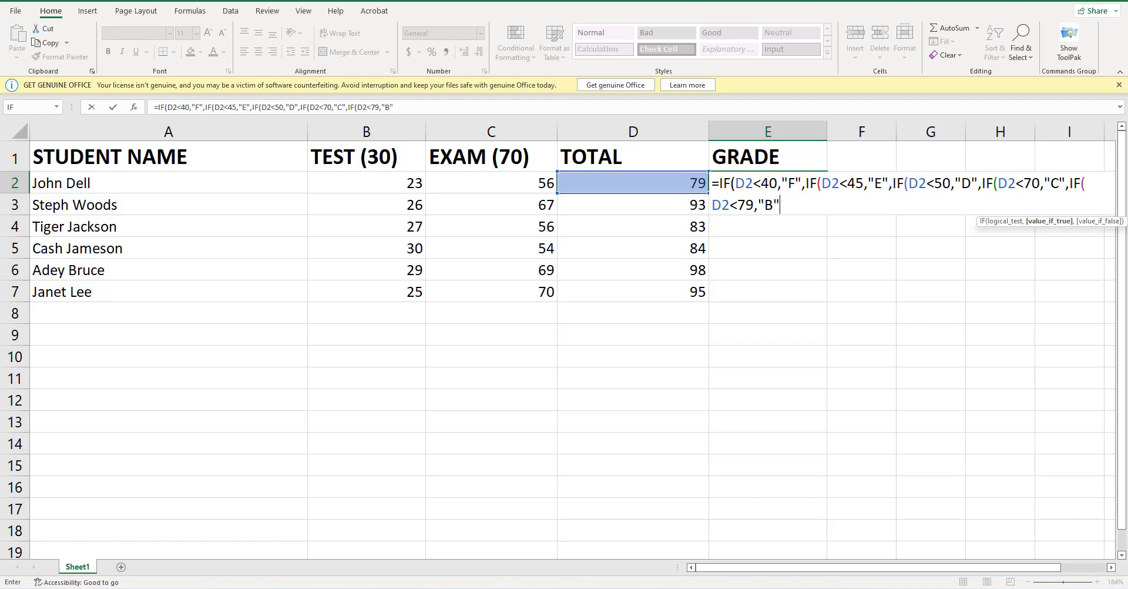
Nest the last condition, IF(D2<101,"A", for the highest grade in the E2 formula.
{"action": "type", "text": ",IF("}
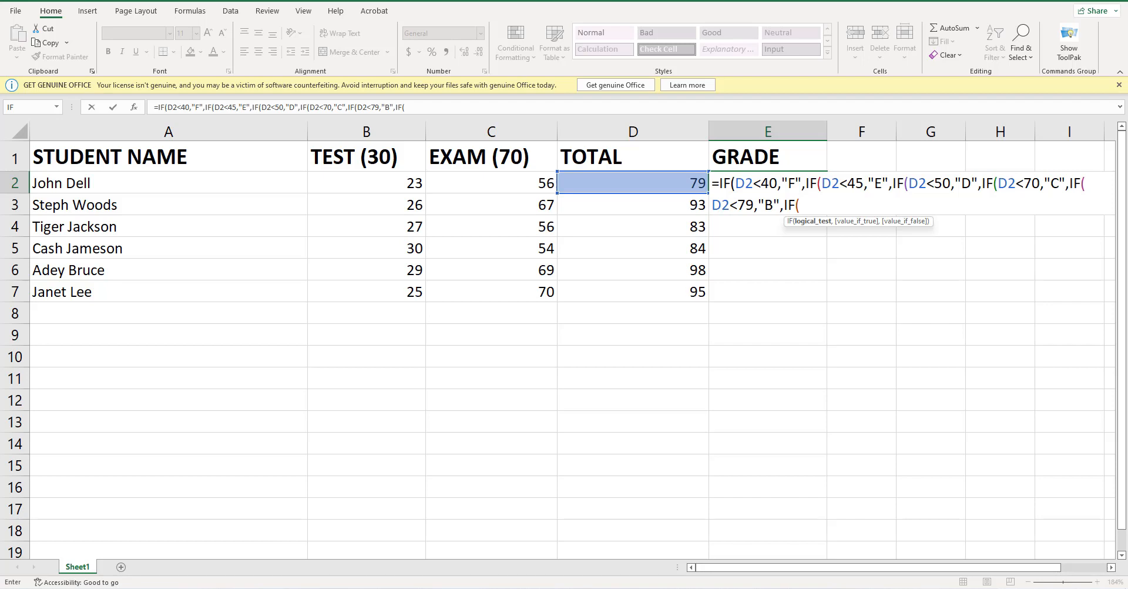
{"action": "type", "text": "D2<"}
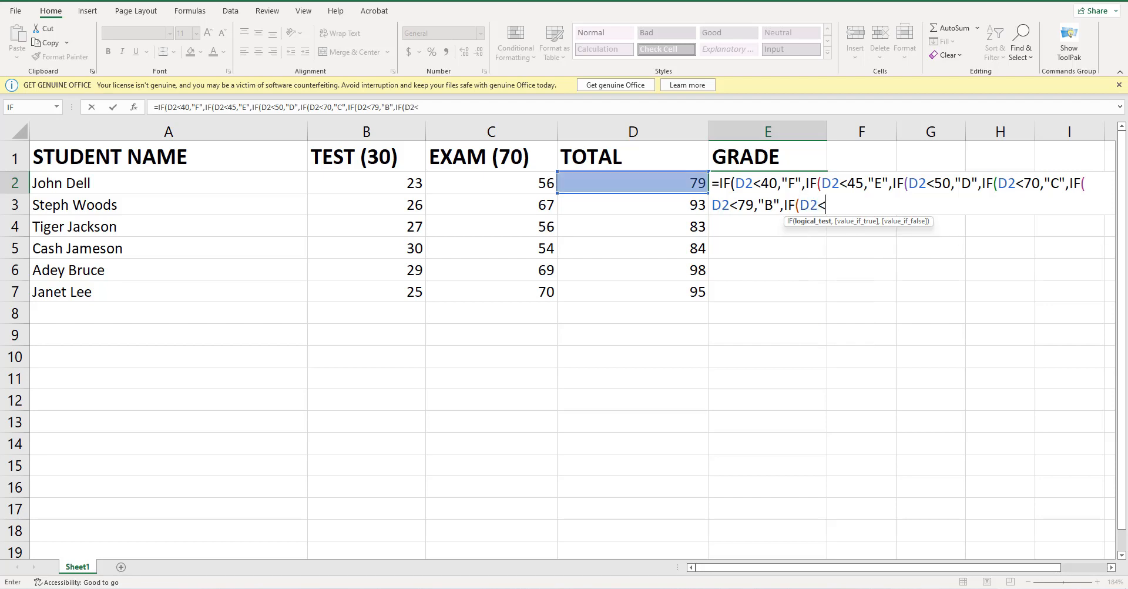
{"action": "type", "text": "101,\"a"}
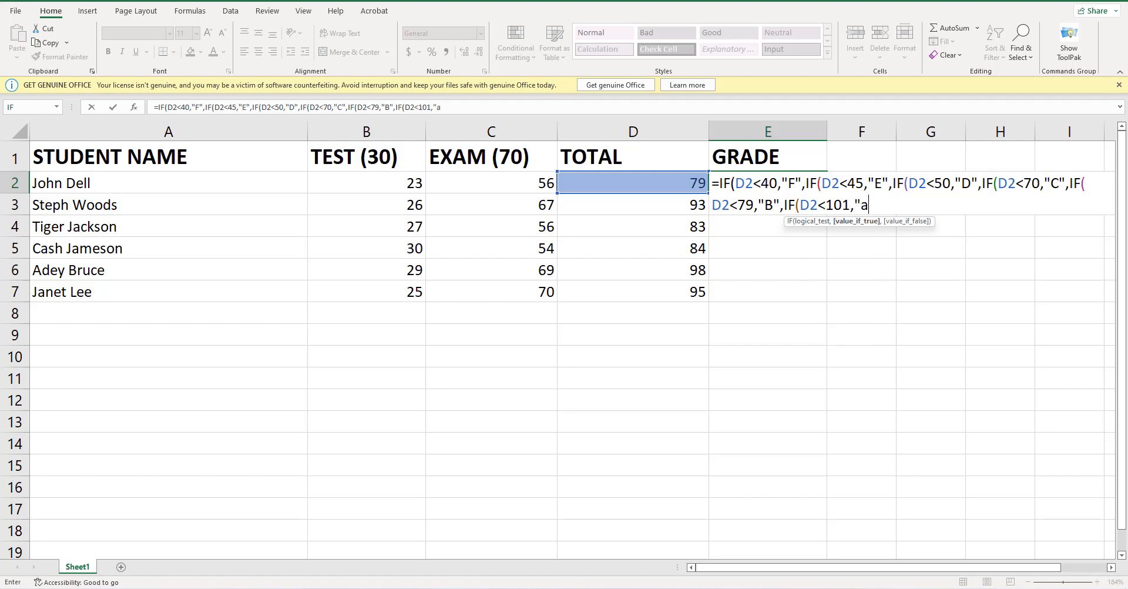
{"action": "key", "text": "BackSpace"}
{"action": "type", "text": "A\""}
Close all six nested IF brackets and enter the grade formula in cell E2.
{"action": "type", "text": ")"}
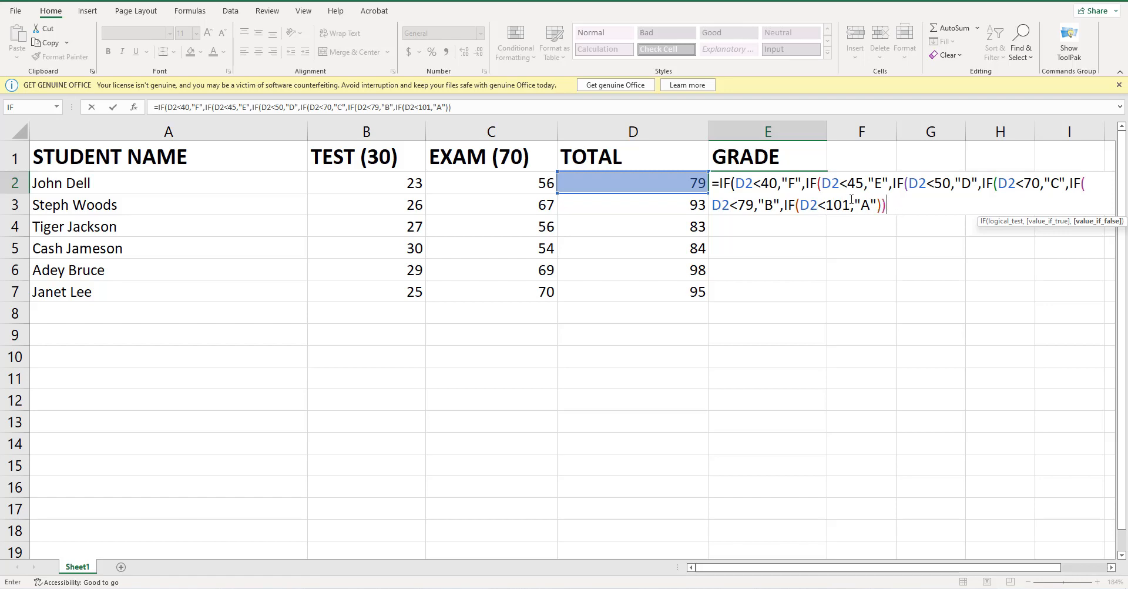
{"action": "type", "text": ")"}
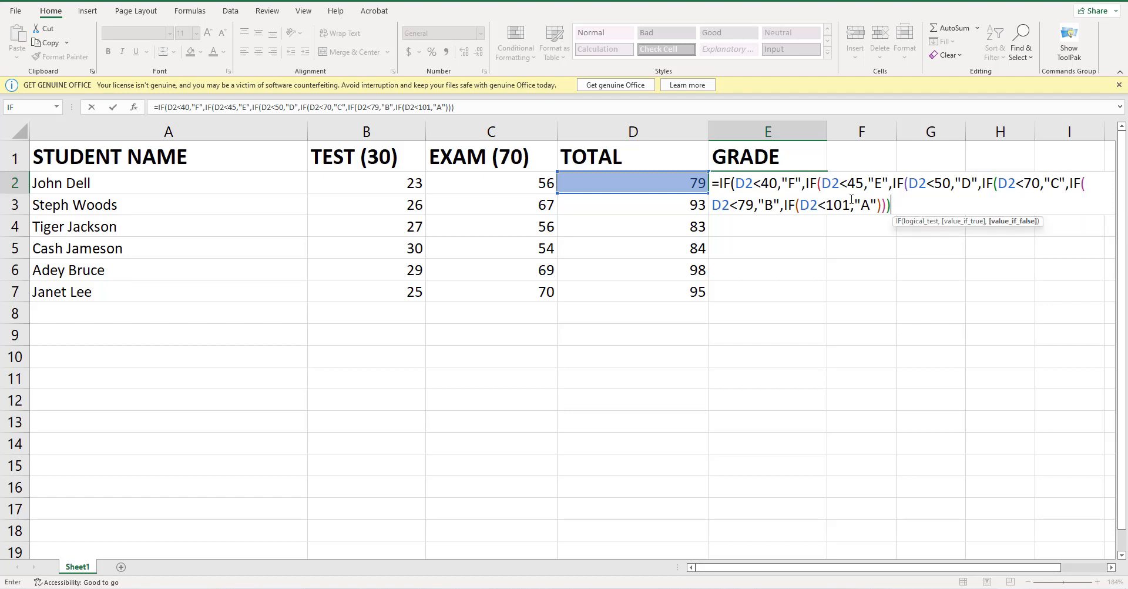
{"action": "type", "text": ")"}
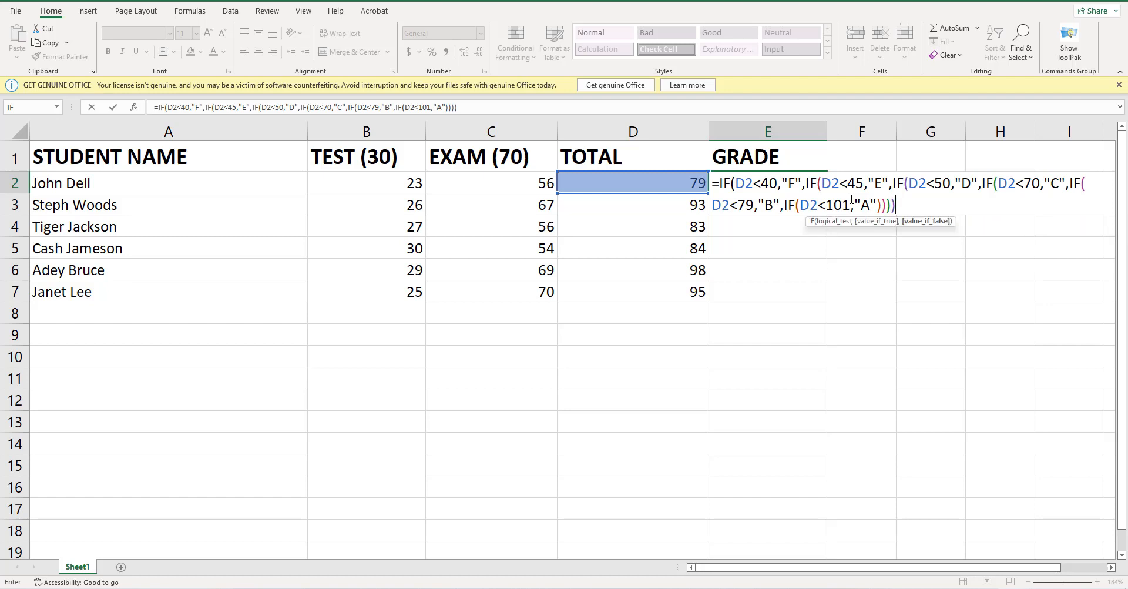
{"action": "type", "text": ")"}
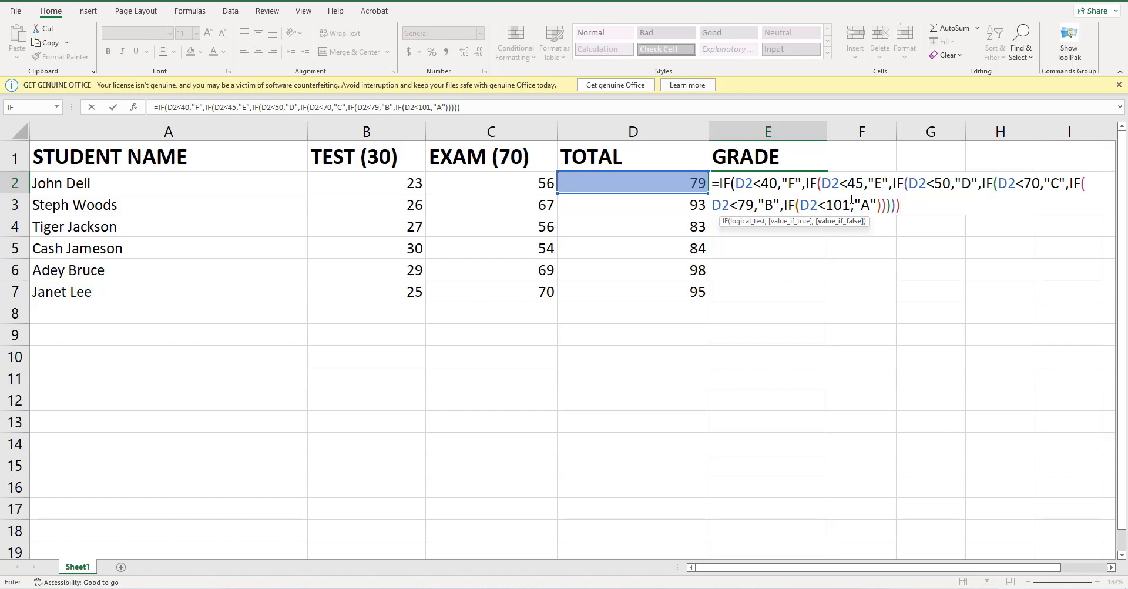
{"action": "type", "text": ")"}
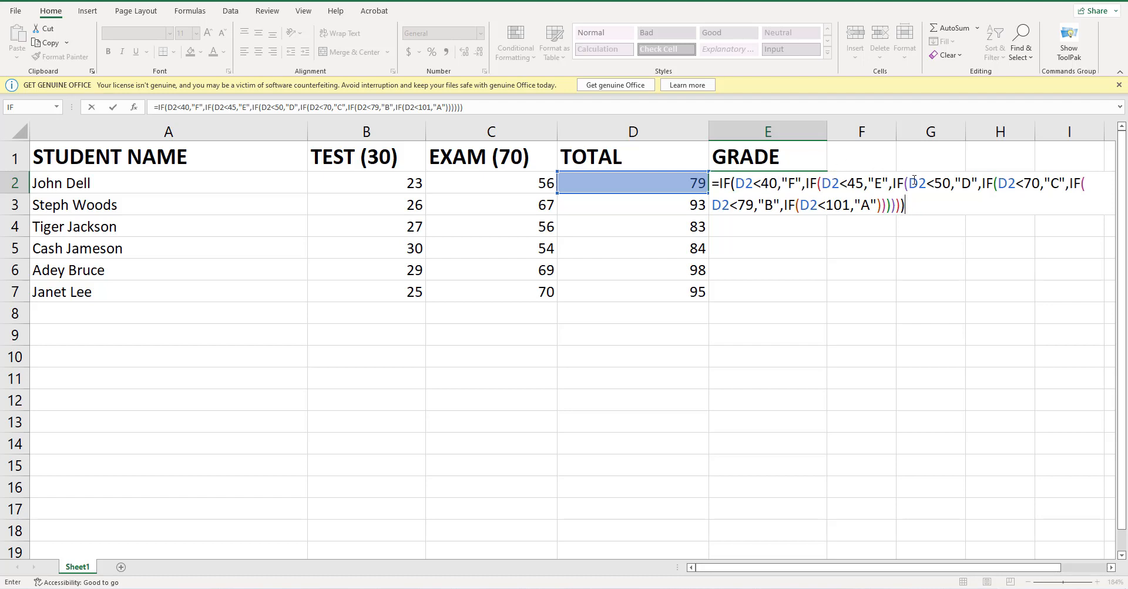
{"action": "key", "text": "Return"}
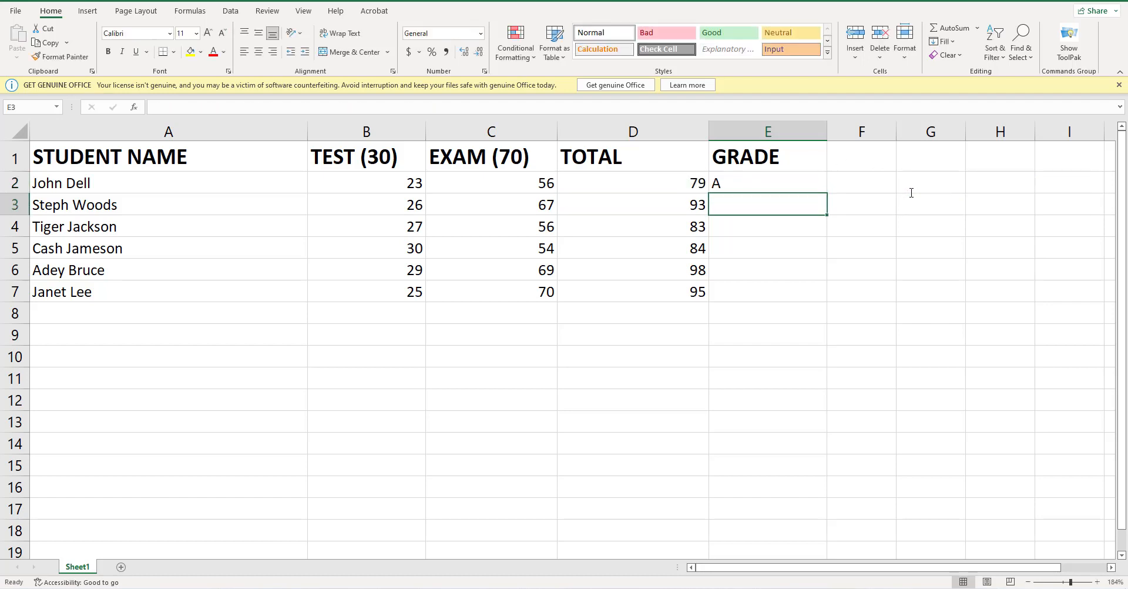
Fill the grade formula from E2 down to E7 for the remaining students.
{"action": "left_click", "coordinate": [766, 184]}
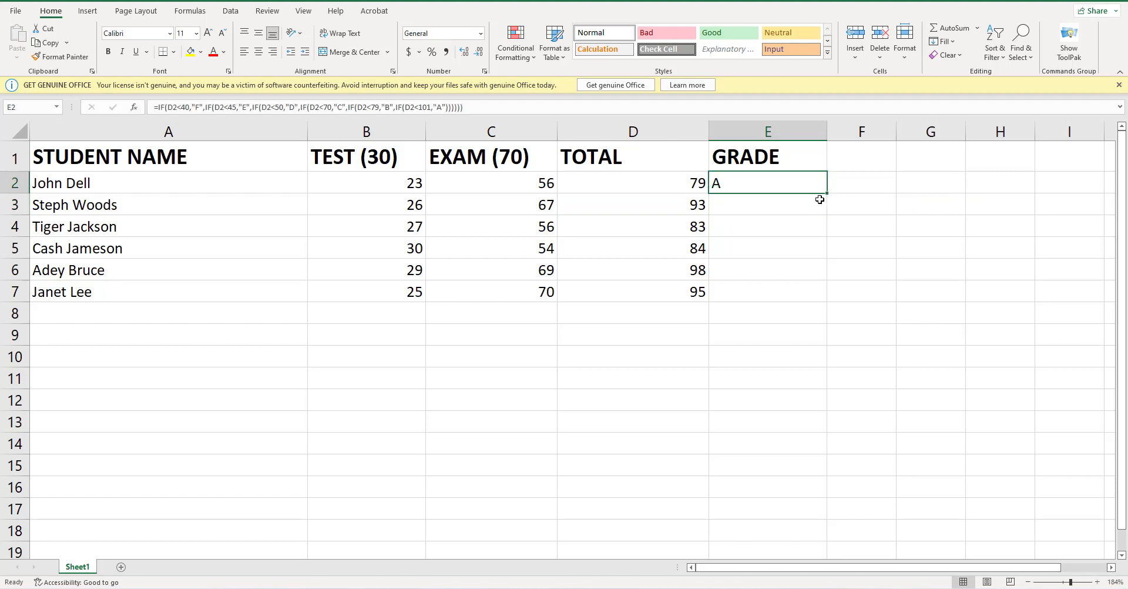
{"action": "left_click_drag", "start_coordinate": [828, 192], "coordinate": [812, 300]}
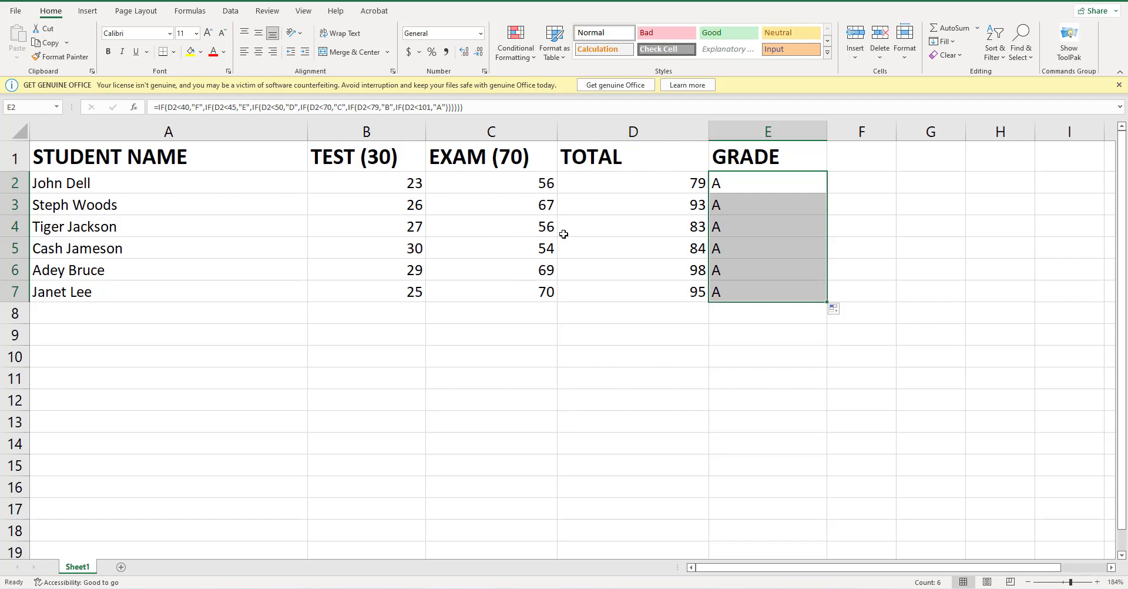
{"action": "left_click", "coordinate": [456, 312]}
Set the test score in cell B6 to 20.
{"action": "left_click", "coordinate": [418, 284]}
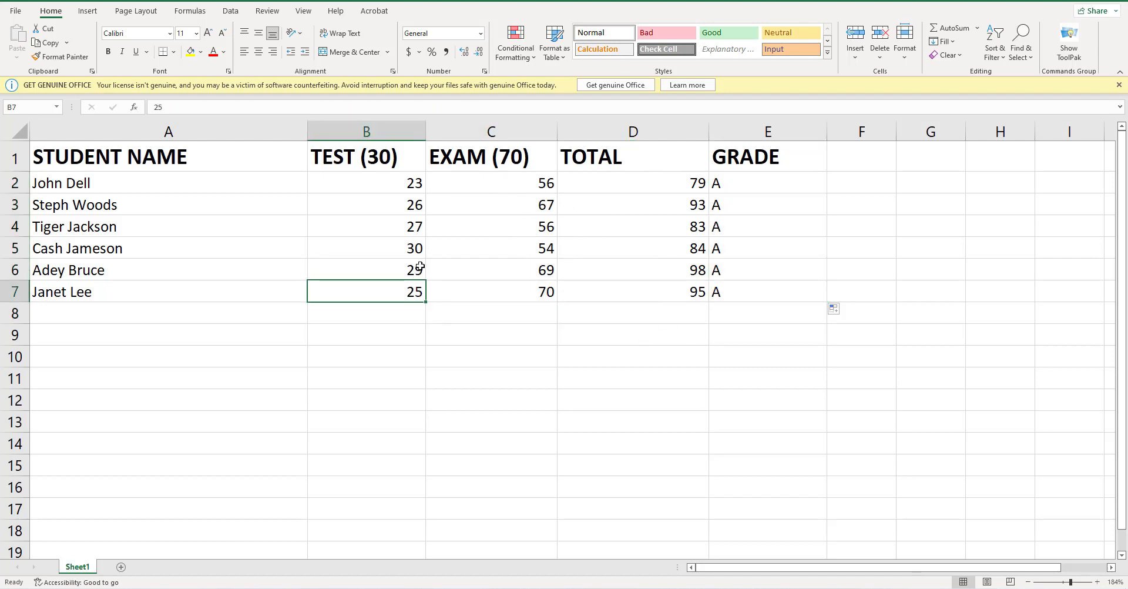
{"action": "left_click", "coordinate": [419, 272]}
{"action": "double_click", "coordinate": [421, 269]}
{"action": "double_click", "coordinate": [422, 266]}
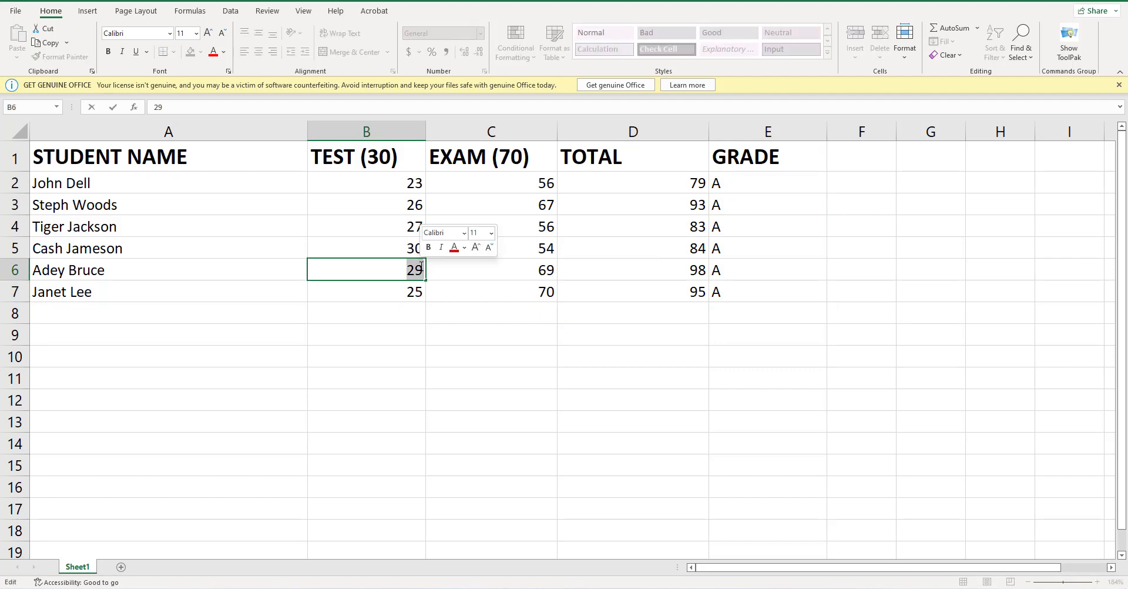
{"action": "type", "text": "20"}
{"action": "key", "text": "Return"}
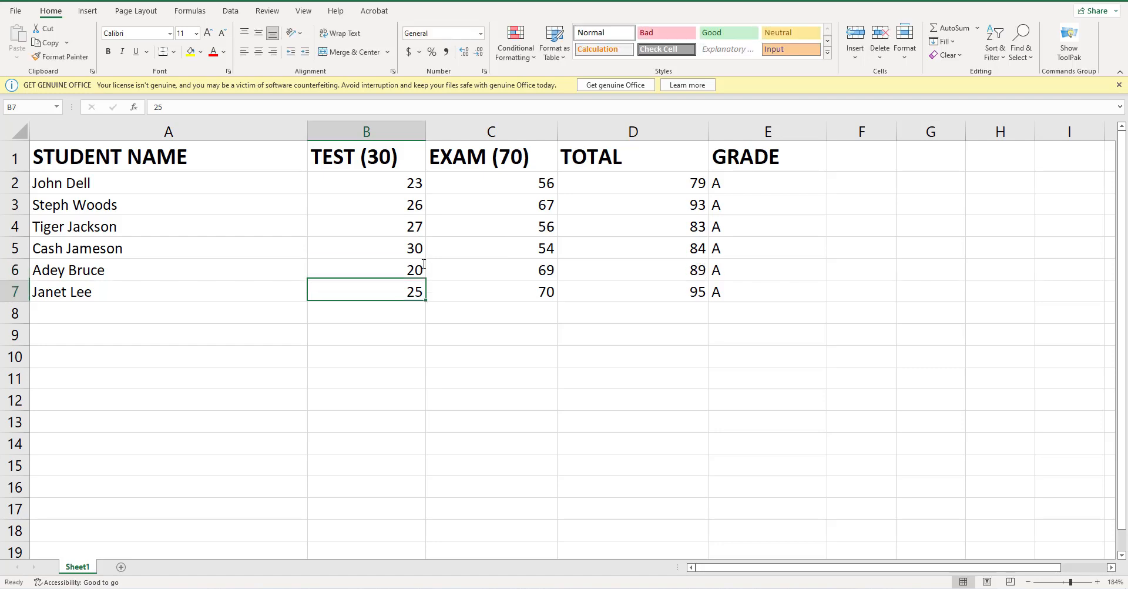
Set the test score in cell B4 to 15.
{"action": "double_click", "coordinate": [415, 227]}
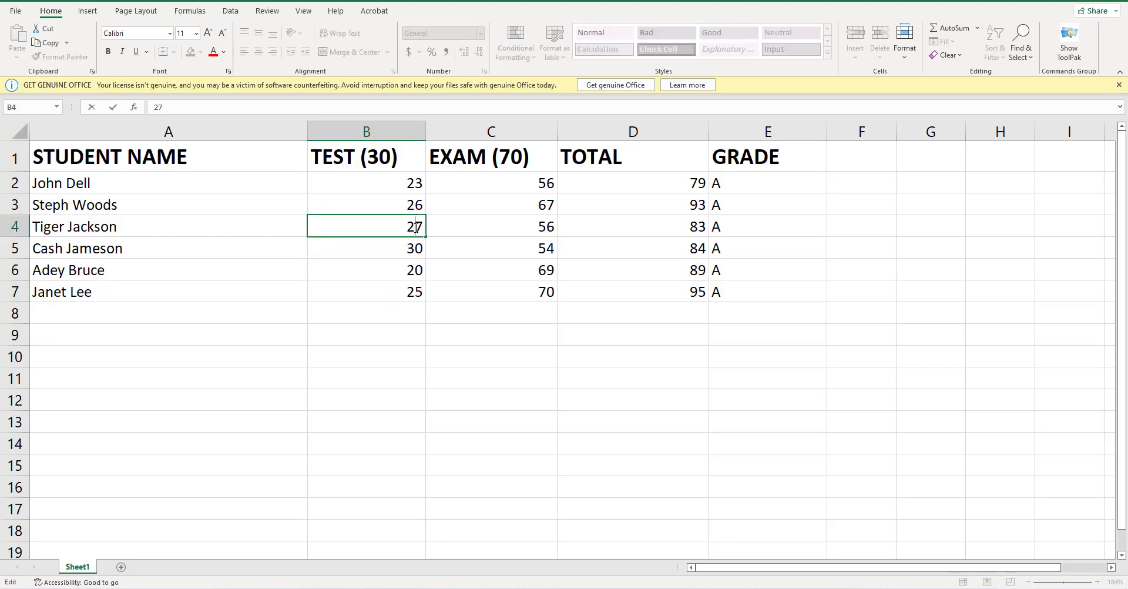
{"action": "double_click", "coordinate": [415, 227]}
{"action": "type", "text": "15"}
{"action": "key", "text": "Return"}
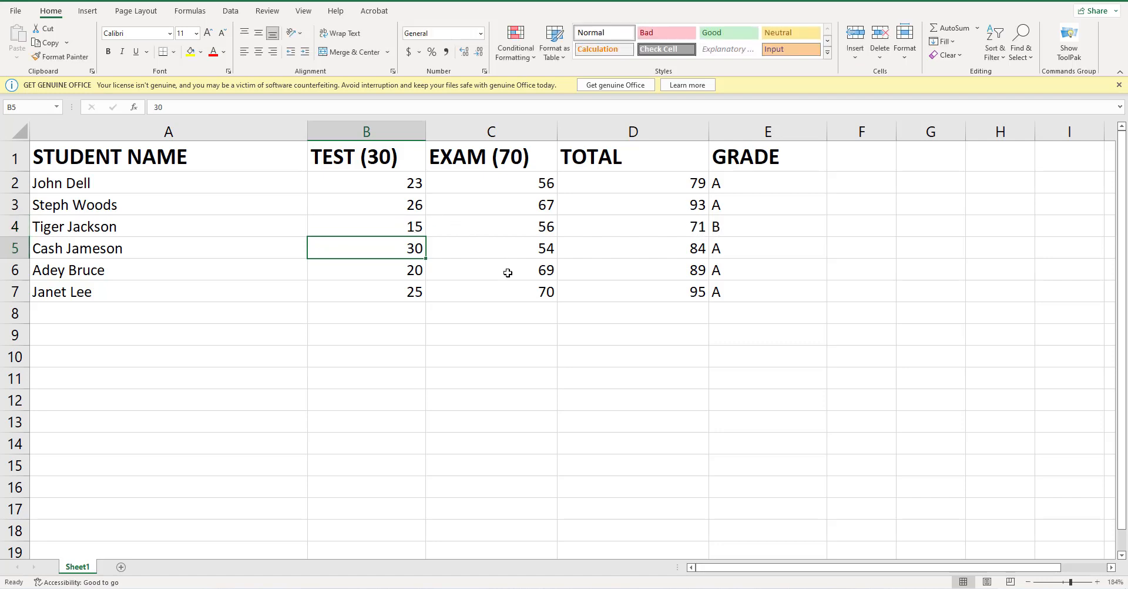
Set the exam score in cell C6 to 50.
{"action": "double_click", "coordinate": [541, 269]}
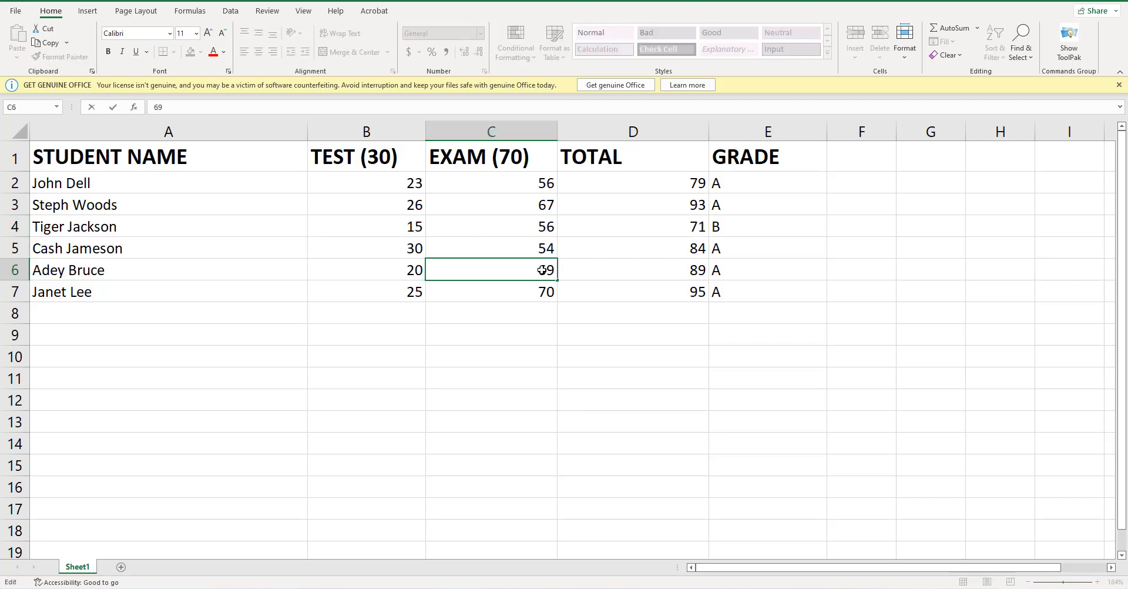
{"action": "double_click", "coordinate": [541, 270]}
{"action": "type", "text": "50"}
{"action": "key", "text": "Return"}
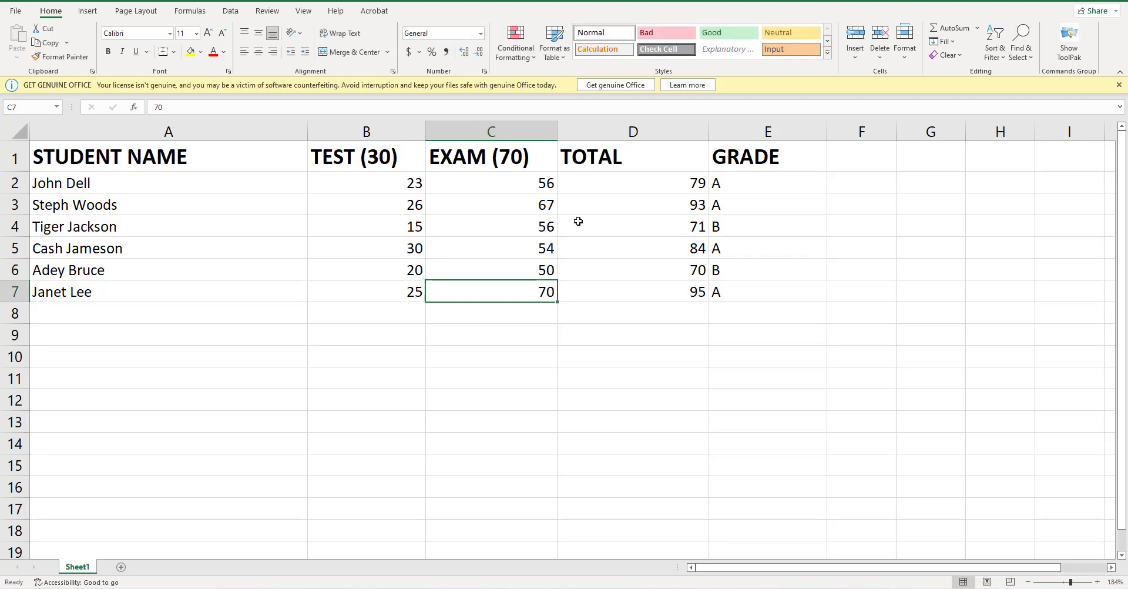
Set the exam score in cell C4 to 45, and select grade cell E2 to review its nested IF formula.
{"action": "left_click", "coordinate": [537, 233]}
{"action": "double_click", "coordinate": [538, 233]}
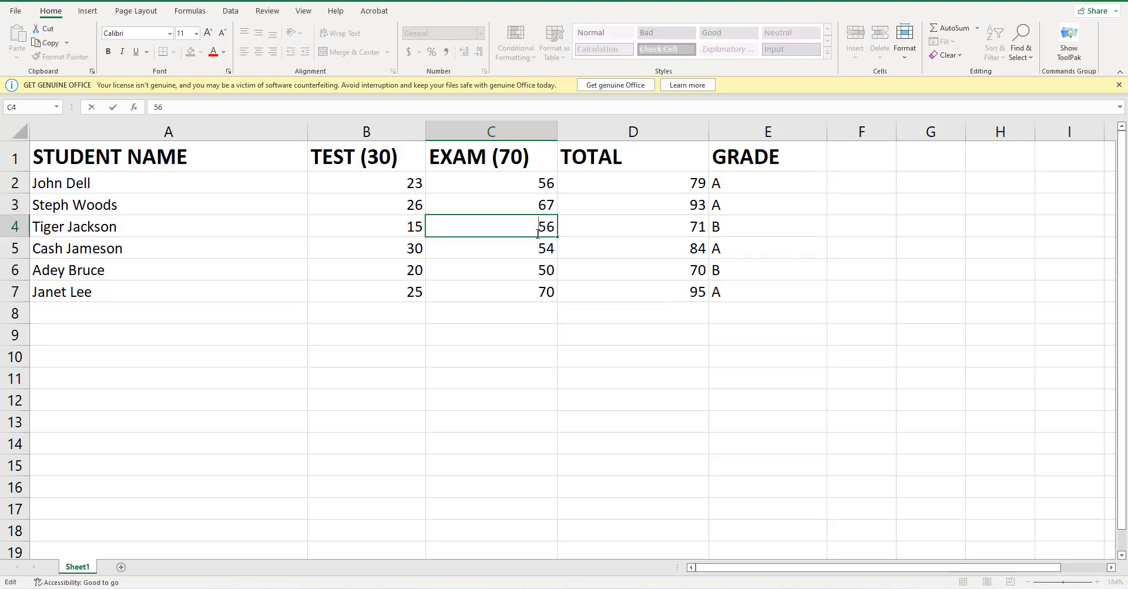
{"action": "double_click", "coordinate": [537, 233]}
{"action": "type", "text": "45"}
{"action": "key", "text": "Return"}
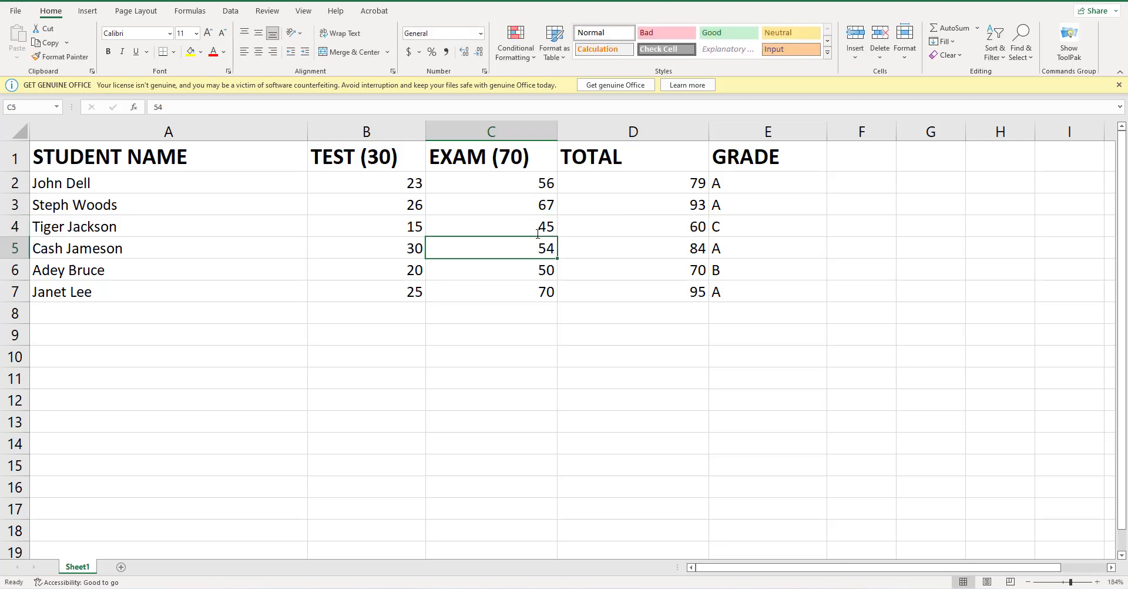
{"action": "left_click", "coordinate": [732, 184]}
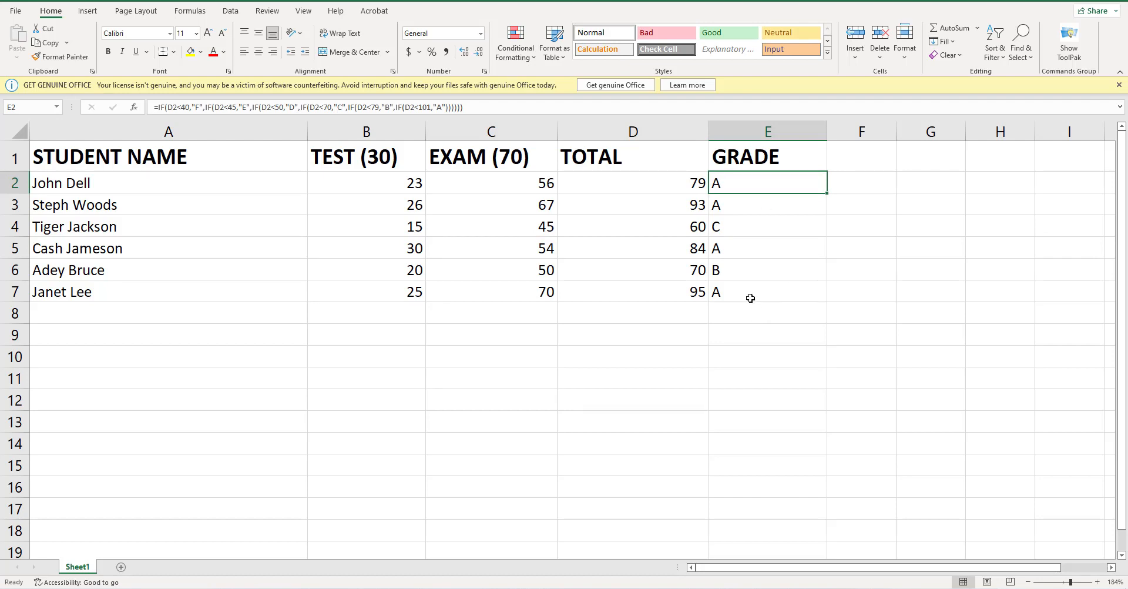